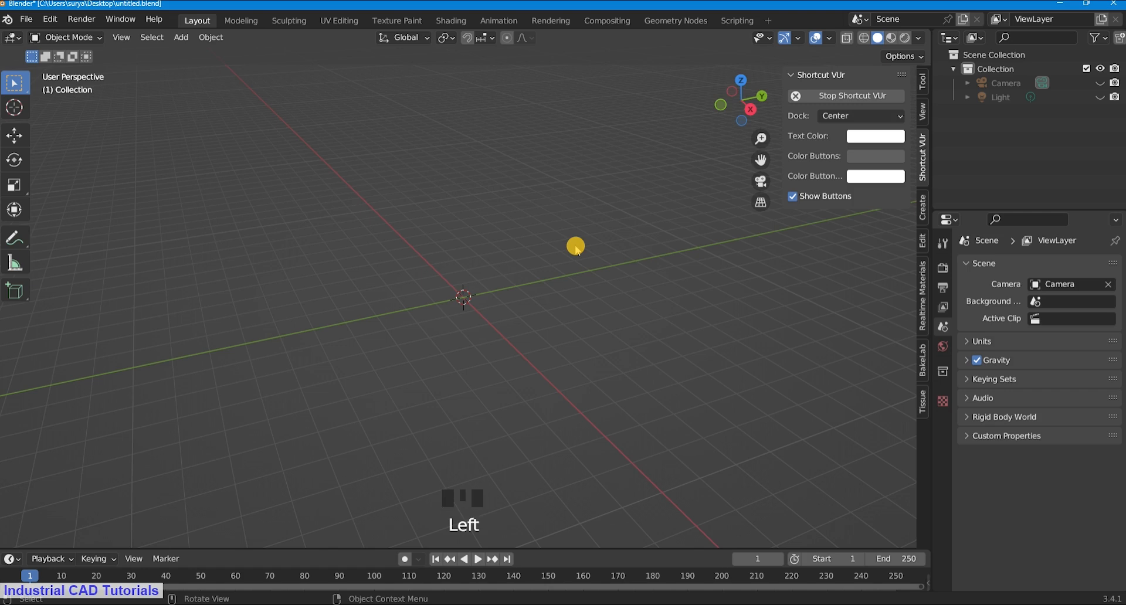
Save the file and add a plane mesh at the origin.
key(ctrl+s)
key(shift+a)
click(607, 243)
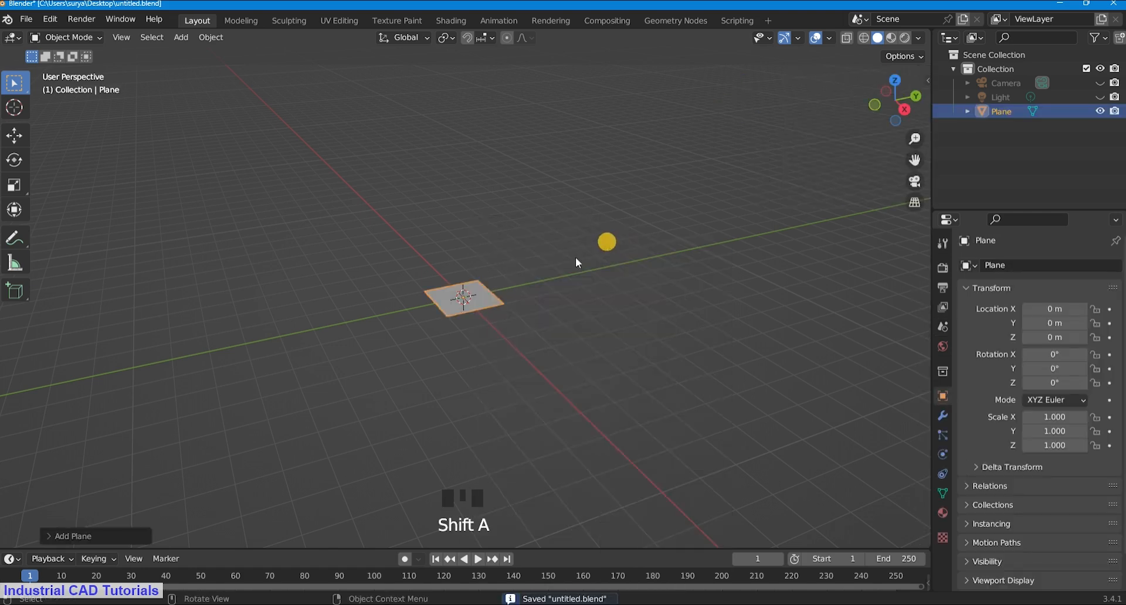
In Edit Mode, extrude the plane upward about 3 m along Z into a tall box.
scroll(515, 306, up, 8)
click(59, 40)
click(70, 65)
scroll(314, 198, down, 3)
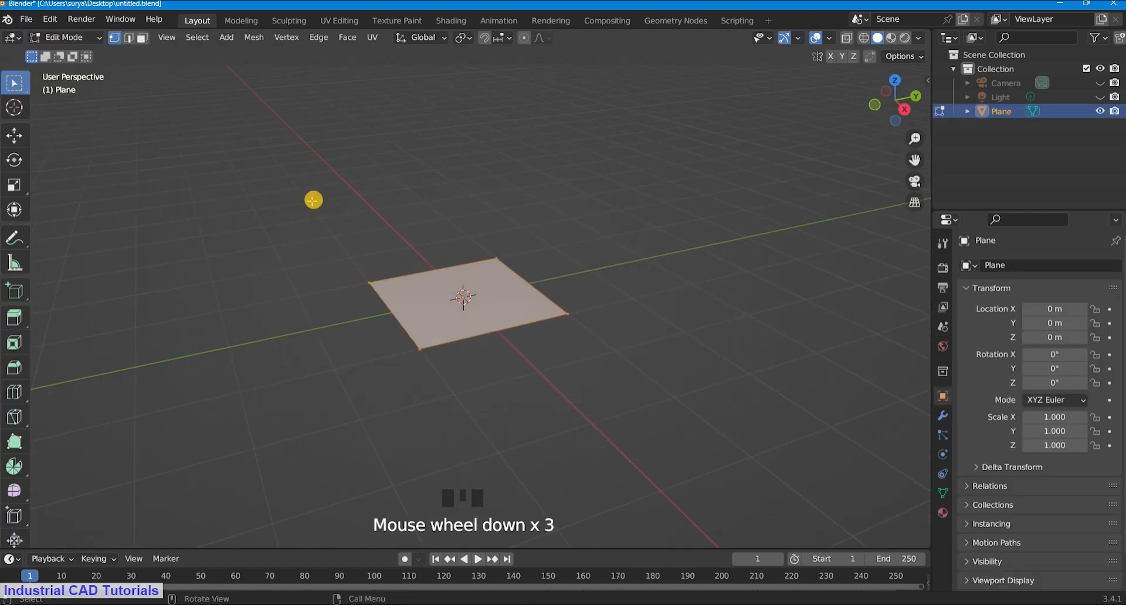
scroll(724, 422, down, 2)
key(e)
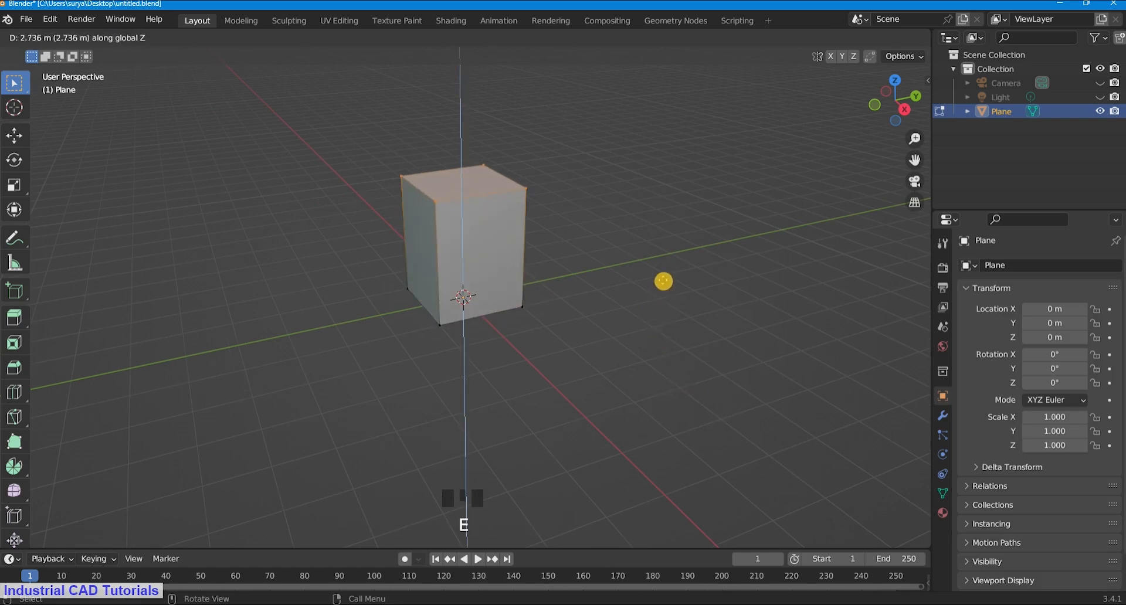
click(668, 272)
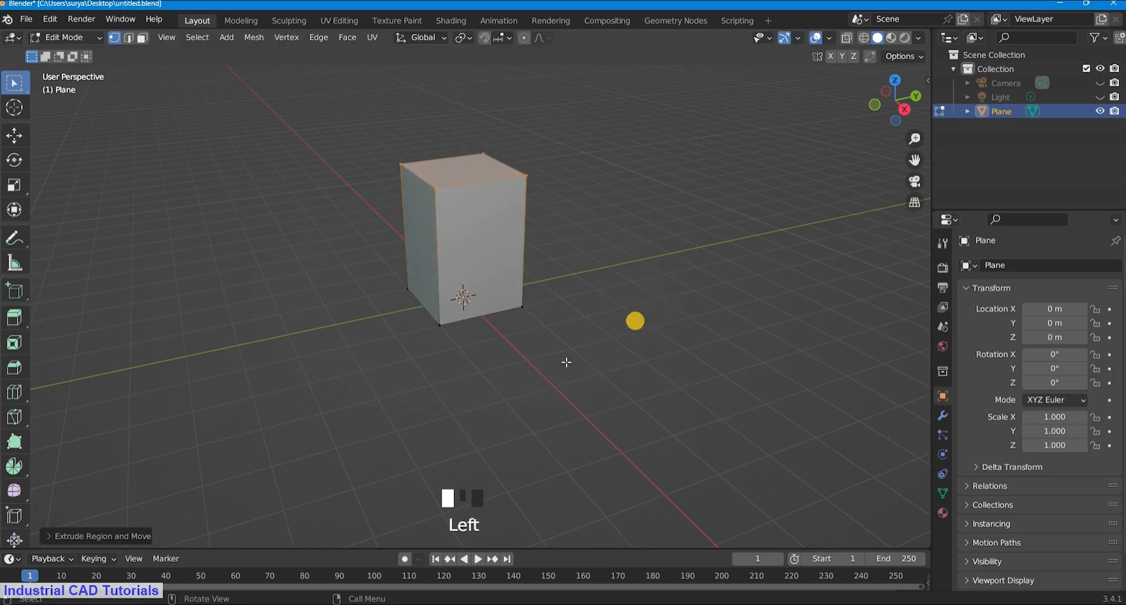
middle_drag(634, 322, 558, 352)
scroll(558, 352, down, 2)
scroll(697, 296, up, 2)
middle_drag(696, 297, 668, 308)
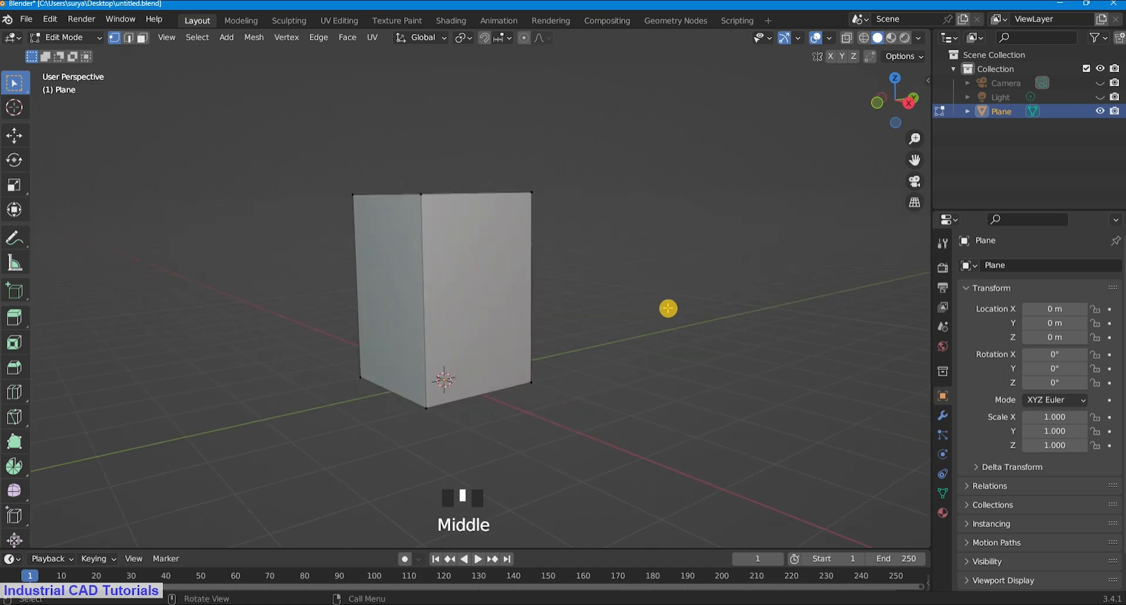
Apply the box's scale in Object Mode and return to Edit Mode.
click(65, 37)
click(70, 51)
key(ctrl+a)
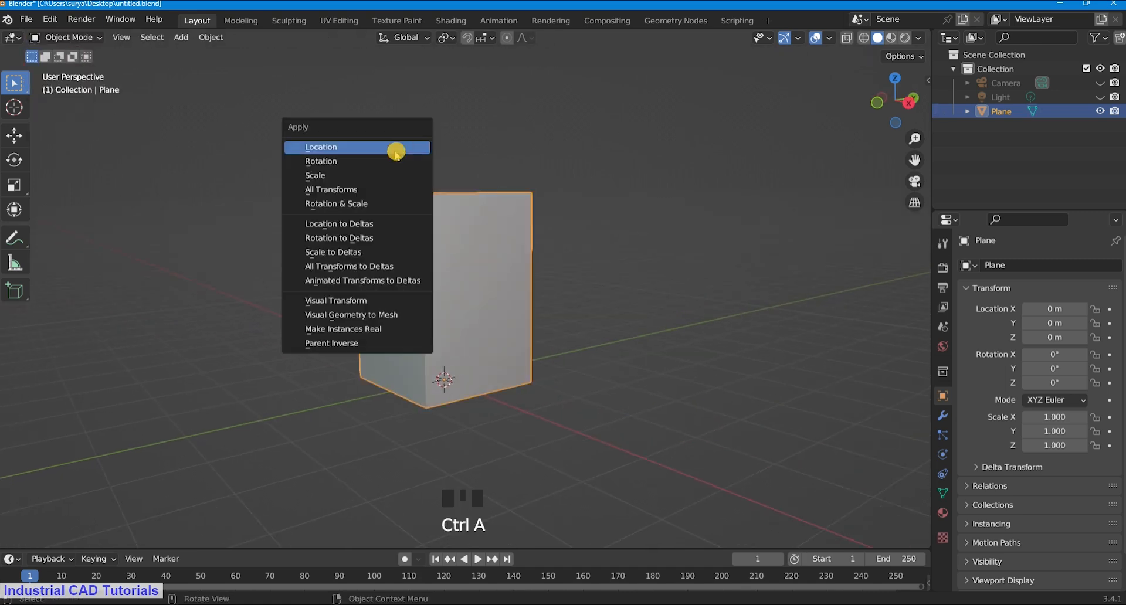
click(370, 176)
click(66, 37)
click(88, 64)
scroll(546, 181, up, 1)
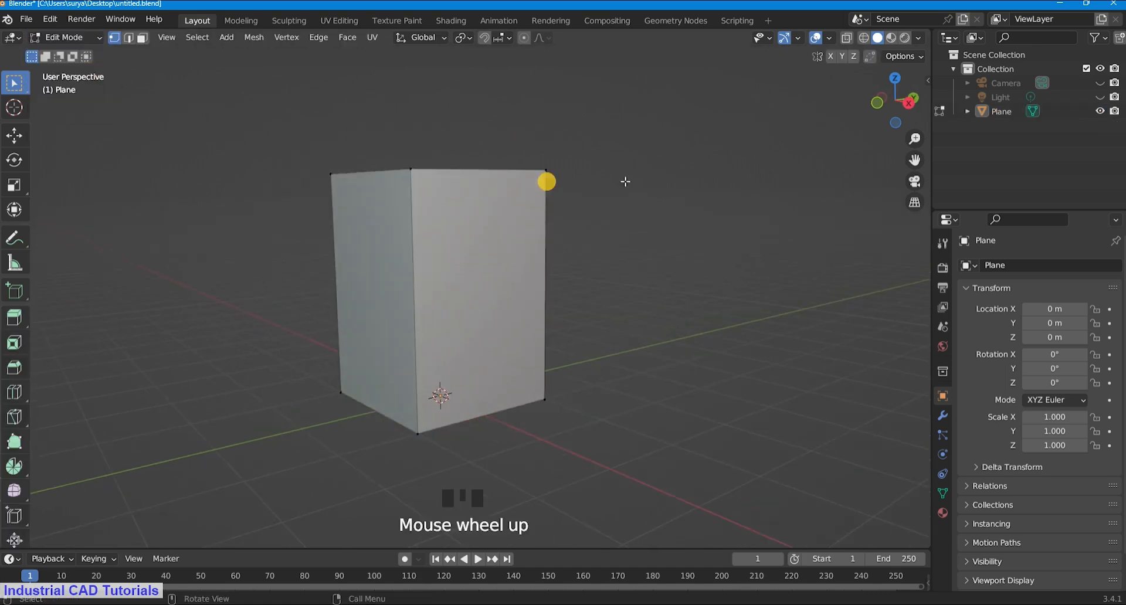
Select the edge loops around the box's top and bottom faces in edge selection mode.
middle_drag(545, 182, 641, 272)
alt+shift+click(412, 249)
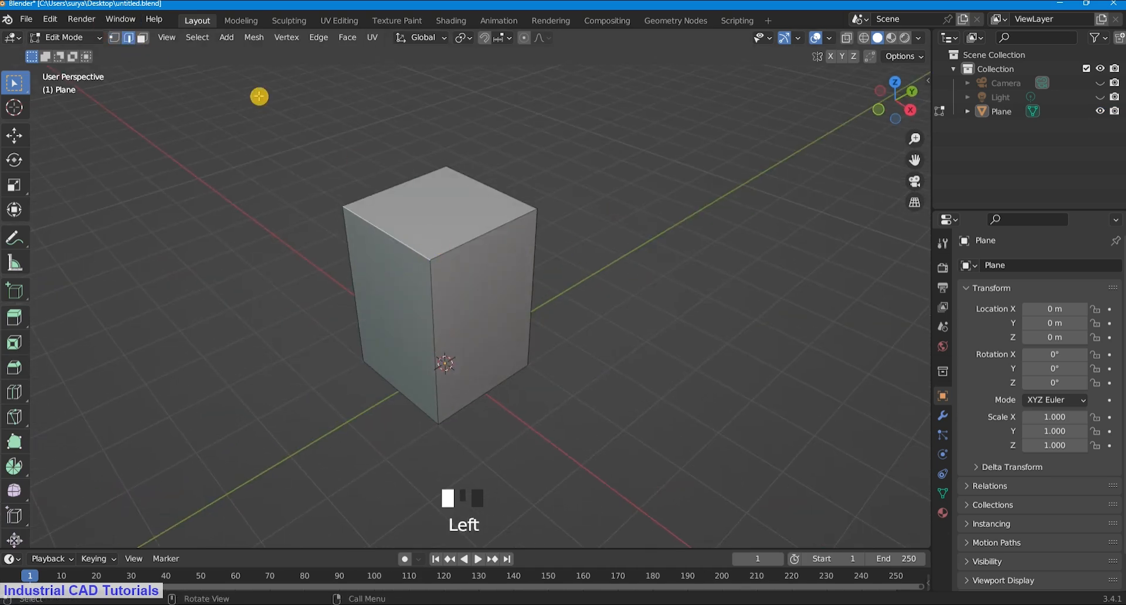
middle_drag(395, 230, 604, 213)
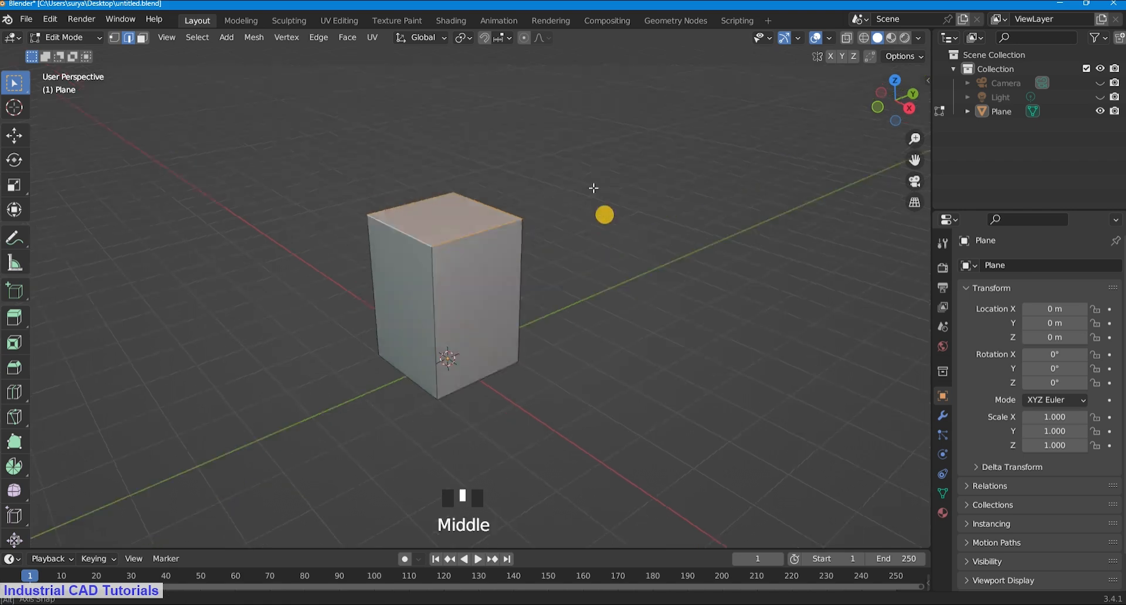
alt+shift+click(464, 355)
alt+shift+click(411, 356)
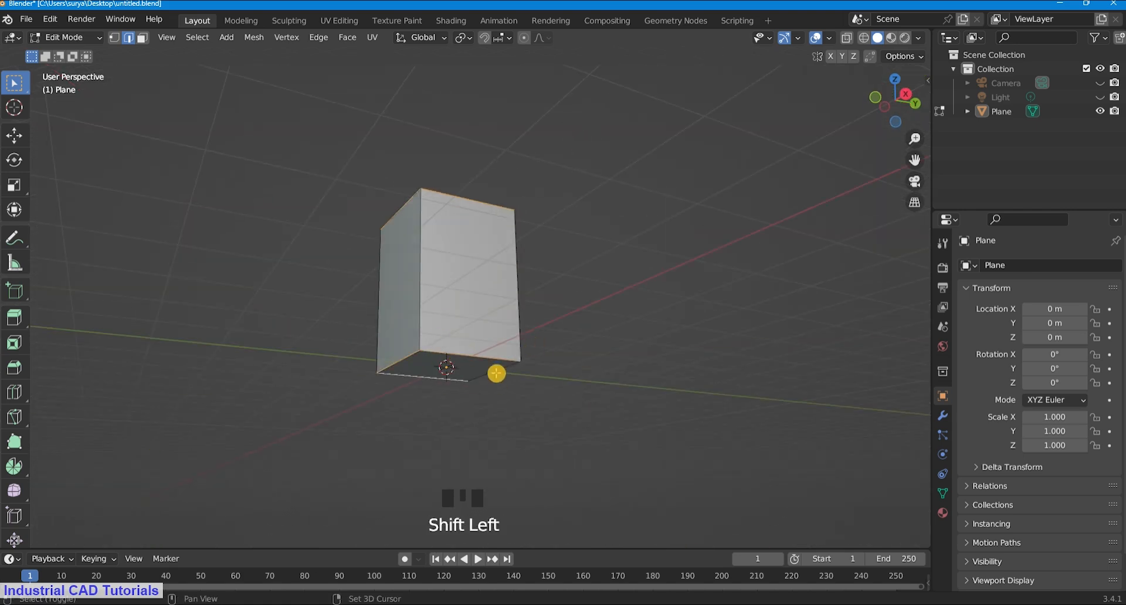
middle_drag(496, 373, 581, 287)
scroll(569, 362, up, 2)
key(ctrl+b)
click(585, 359)
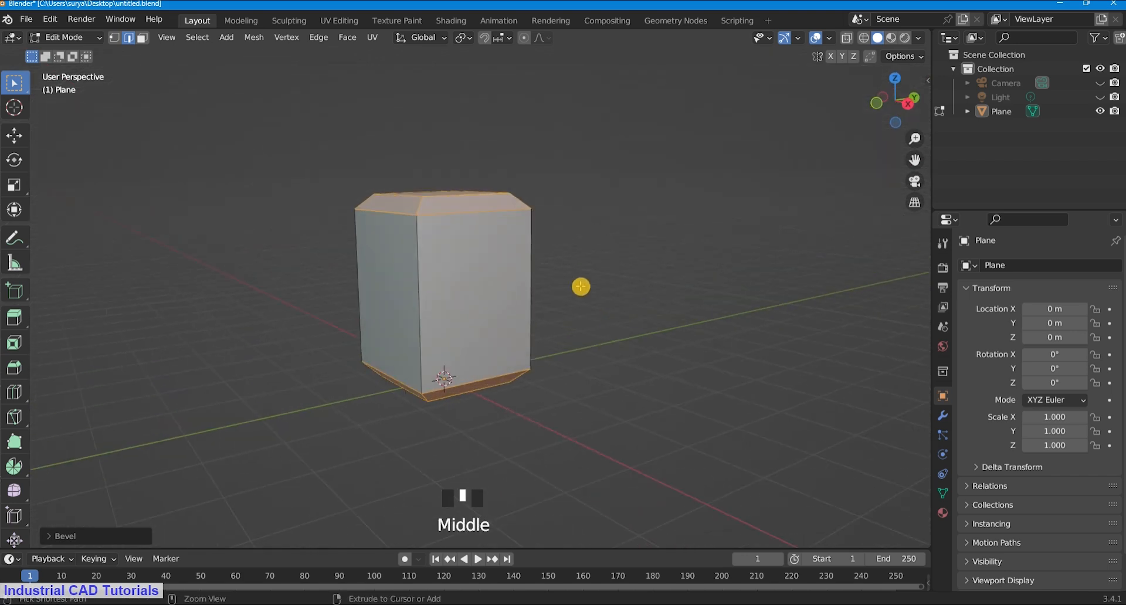
key(ctrl+z)
Bevel the selected top and bottom edge loops with 2 segments, about 0.3 m wide.
key(ctrl+b)
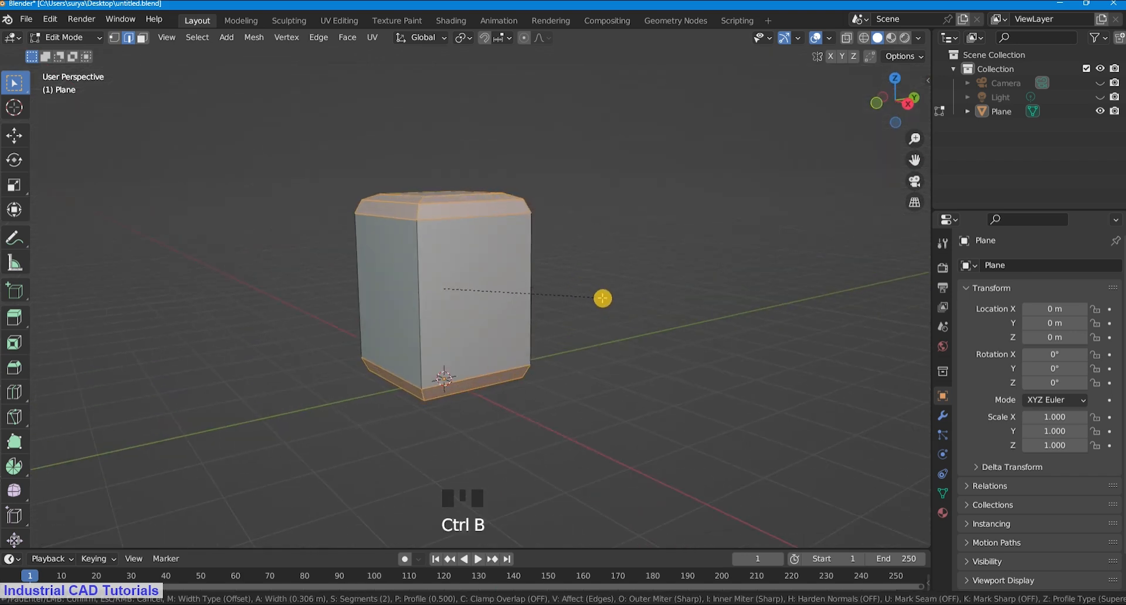
middle_drag(604, 301, 625, 290)
middle_drag(540, 266, 557, 244)
Select the box's four vertical corner edges and bevel them with 3 segments, about 0.26 m wide.
alt+shift+click(427, 216)
middle_drag(628, 311, 493, 297)
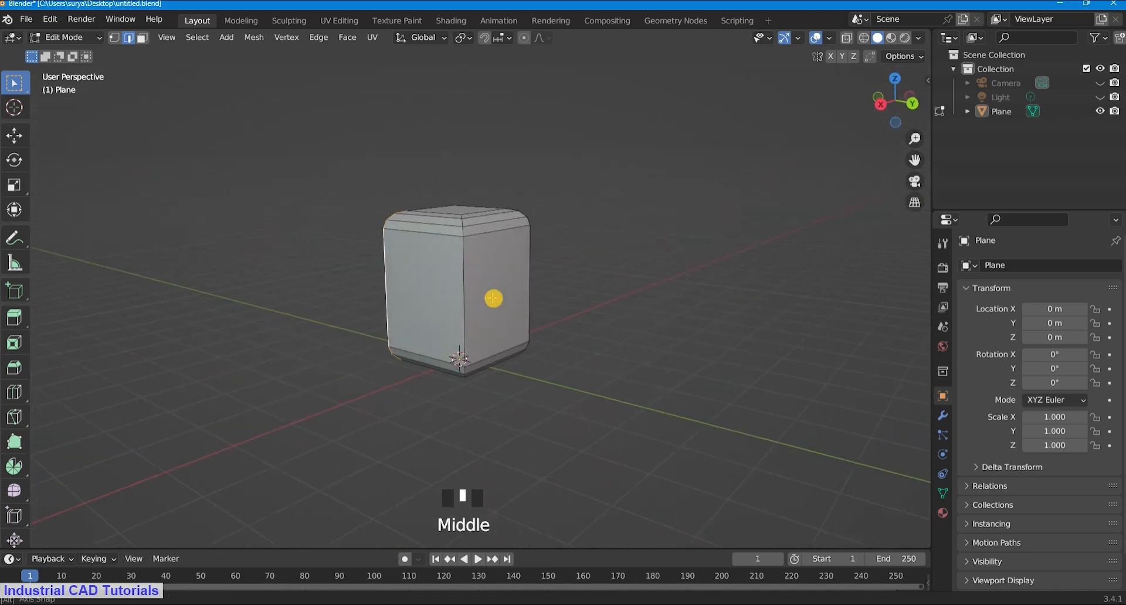
alt+shift+click(480, 274)
scroll(644, 293, up, 3)
middle_drag(643, 293, 586, 304)
alt+shift+click(590, 297)
key(ctrl+b)
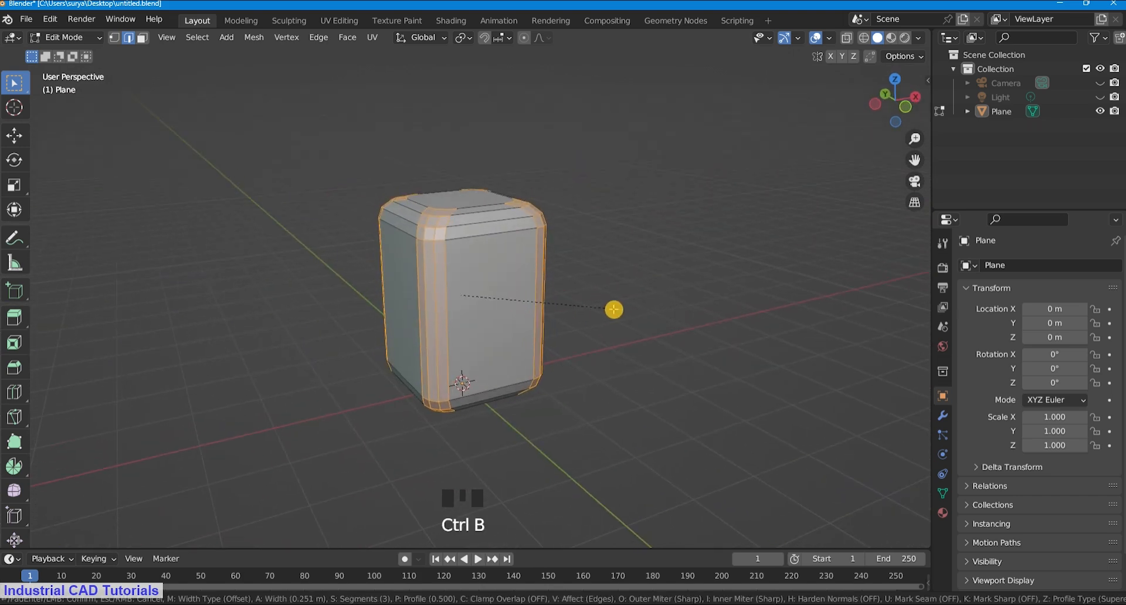
click(614, 309)
click(62, 537)
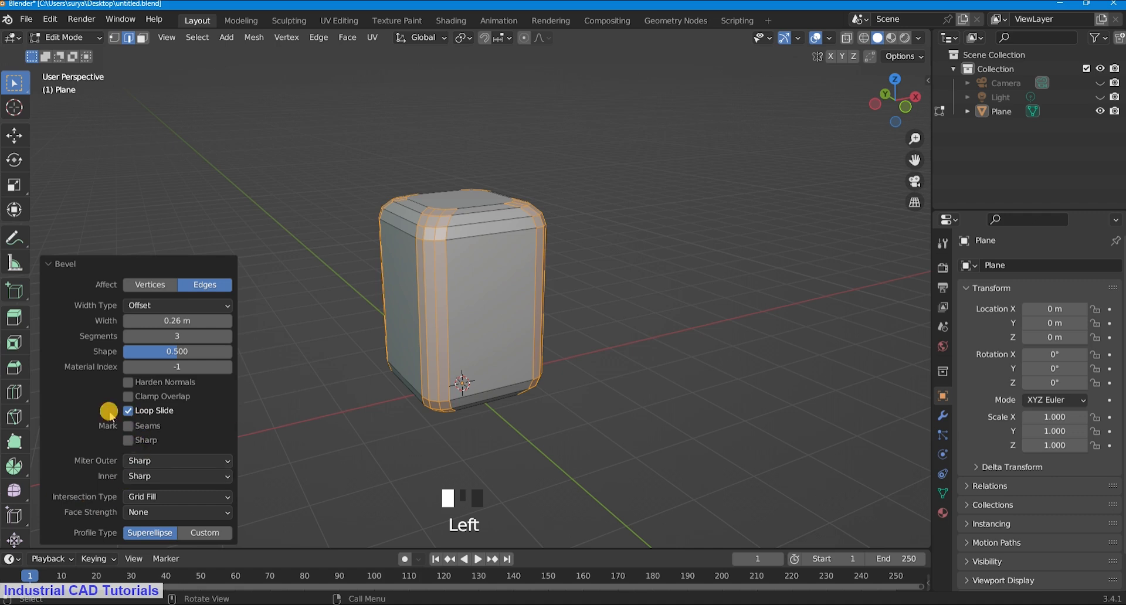
click(315, 324)
Add six evenly spaced horizontal loop cuts around the box's sides without sliding them.
middle_drag(522, 307, 522, 329)
key(ctrl+r)
scroll(425, 304, up, 5)
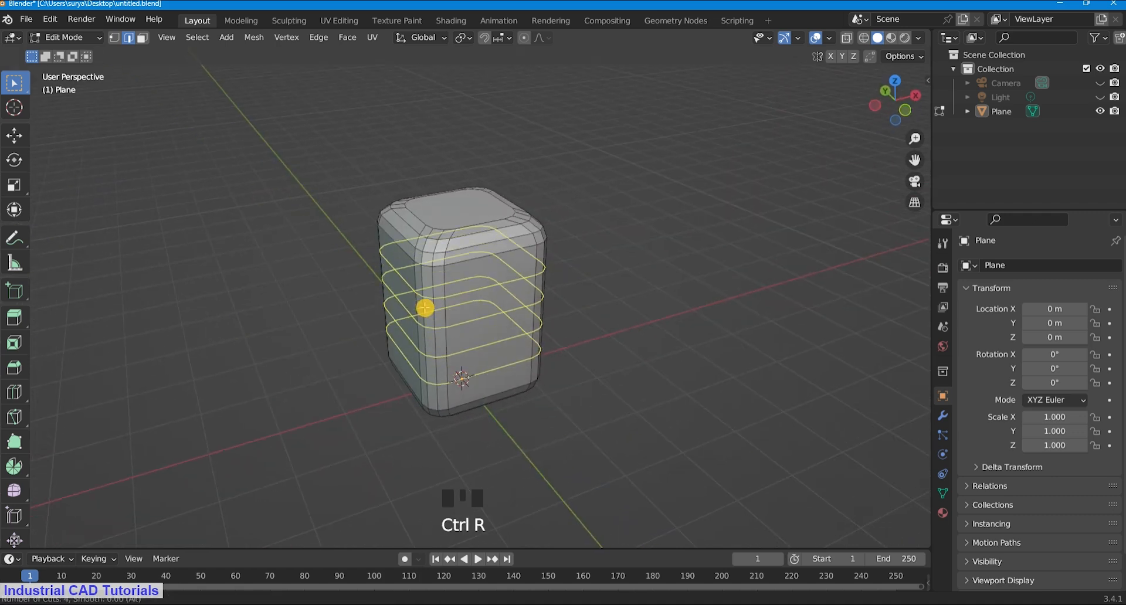
click(425, 304)
right_click(423, 306)
middle_drag(619, 335, 671, 301)
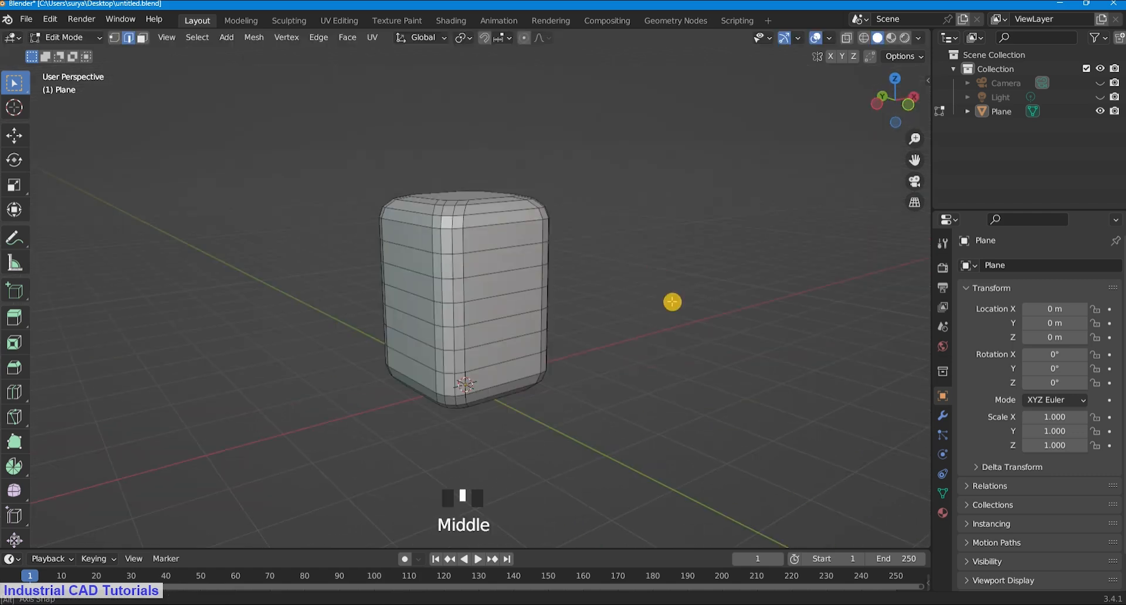
Examine the loop cuts and rounded corners from several angles, in Edit Mode and Object Mode.
scroll(671, 302, up, 2)
scroll(451, 284, down, 2)
middle_drag(451, 284, 517, 297)
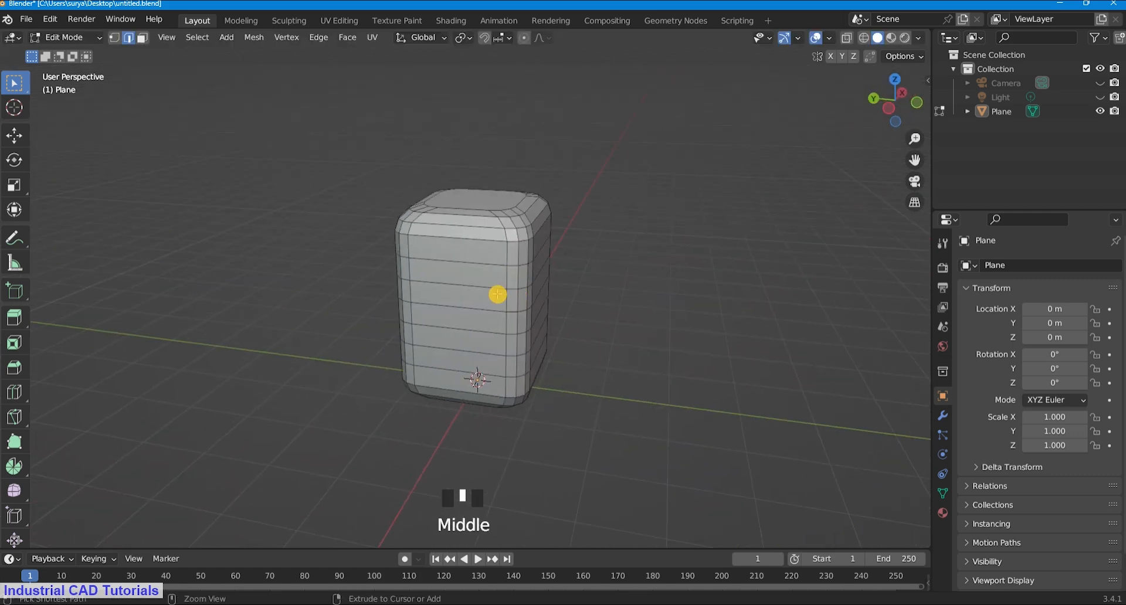
scroll(543, 326, down, 2)
click(64, 37)
click(73, 53)
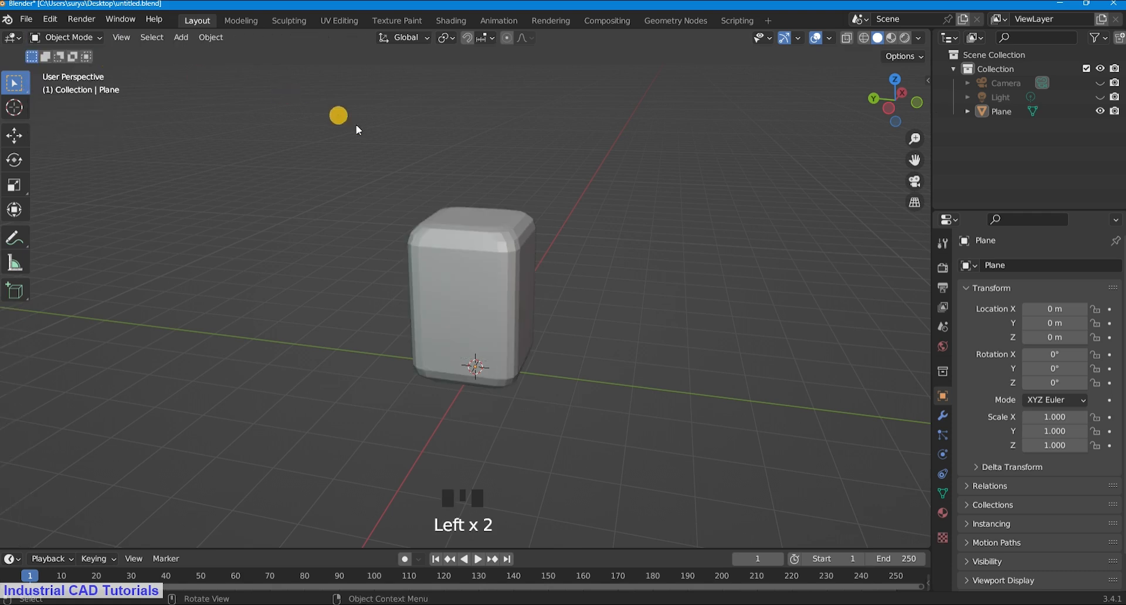
click(66, 37)
click(61, 69)
Add a Subdivision Surface modifier to the box.
middle_drag(609, 193, 622, 246)
scroll(593, 184, down, 2)
click(943, 415)
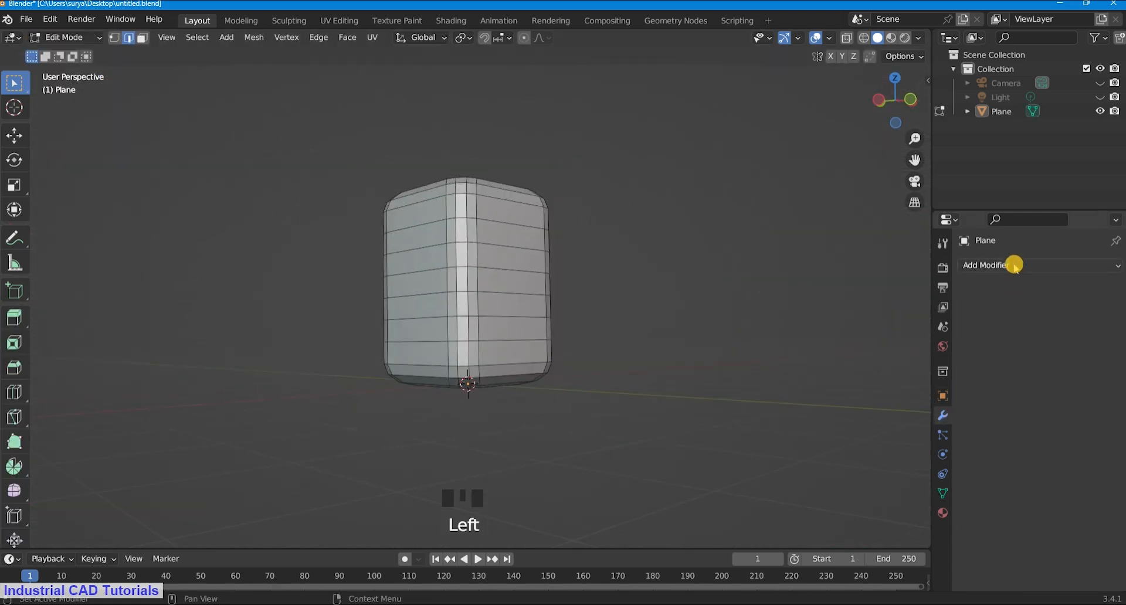
click(1013, 265)
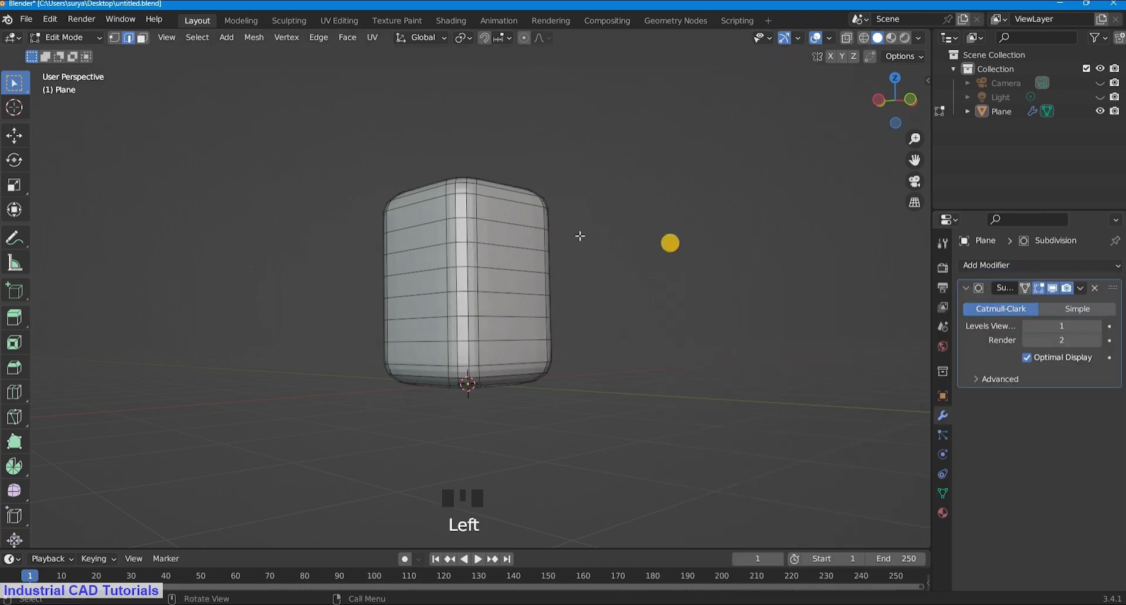
Switch to Object Mode and shade the box smooth.
click(52, 38)
click(58, 51)
click(503, 262)
right_click(502, 261)
click(505, 258)
click(550, 225)
scroll(552, 220, down, 2)
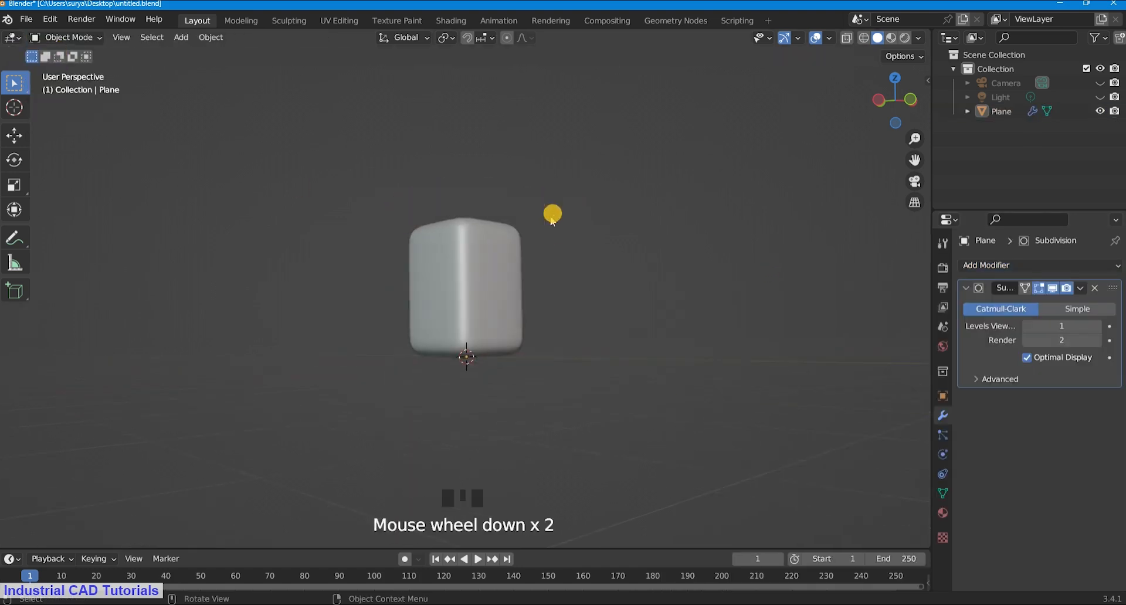
scroll(477, 326, up, 3)
middle_drag(477, 327, 502, 284)
Inspect the subdivided box's topology from above, below and the sides in Edit Mode.
click(88, 37)
click(64, 65)
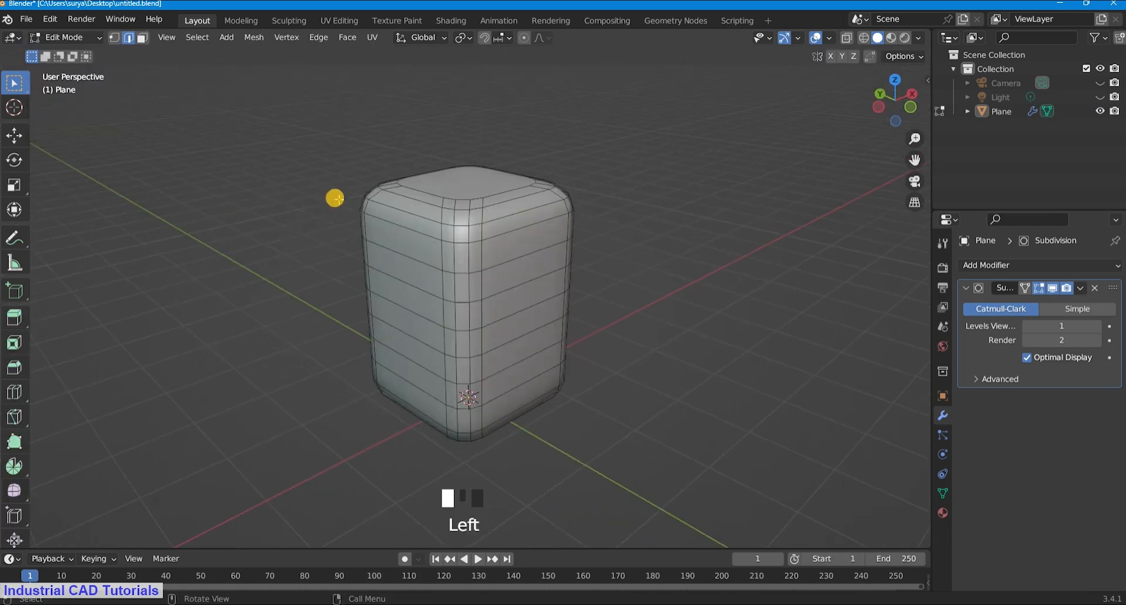
middle_drag(335, 198, 486, 262)
scroll(486, 262, down, 1)
scroll(500, 364, up, 2)
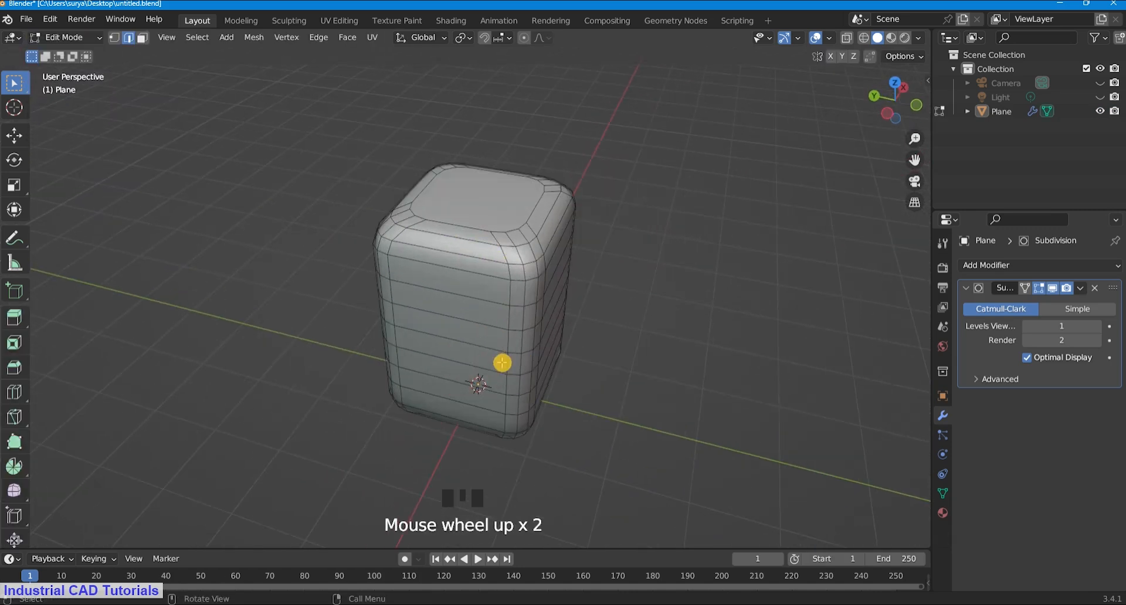
middle_drag(501, 364, 503, 197)
scroll(576, 221, down, 2)
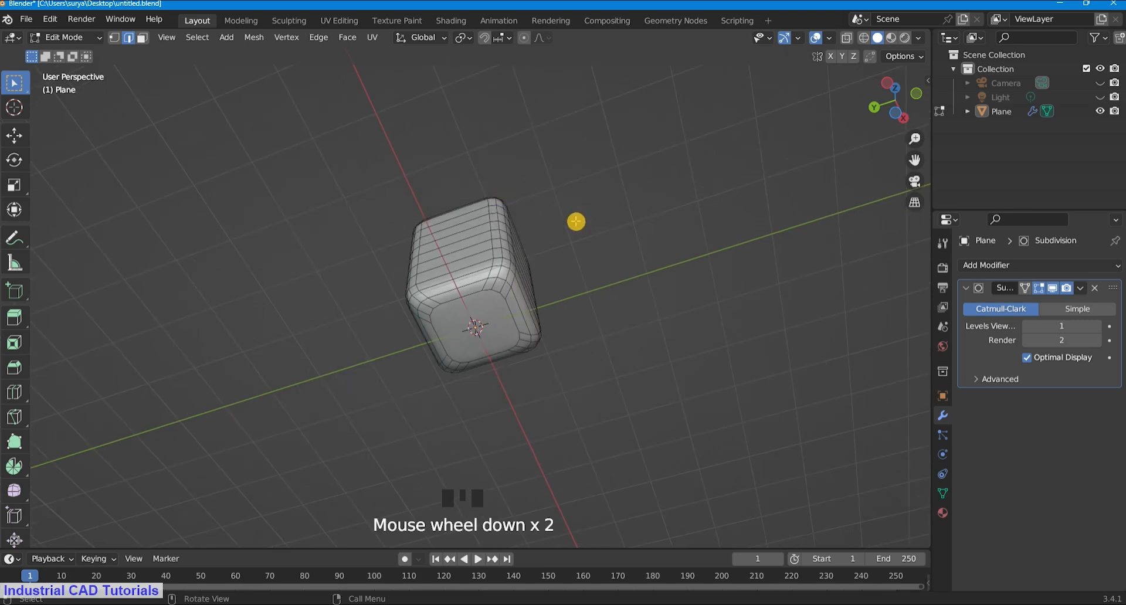
middle_drag(576, 221, 221, 116)
scroll(543, 349, up, 2)
click(65, 38)
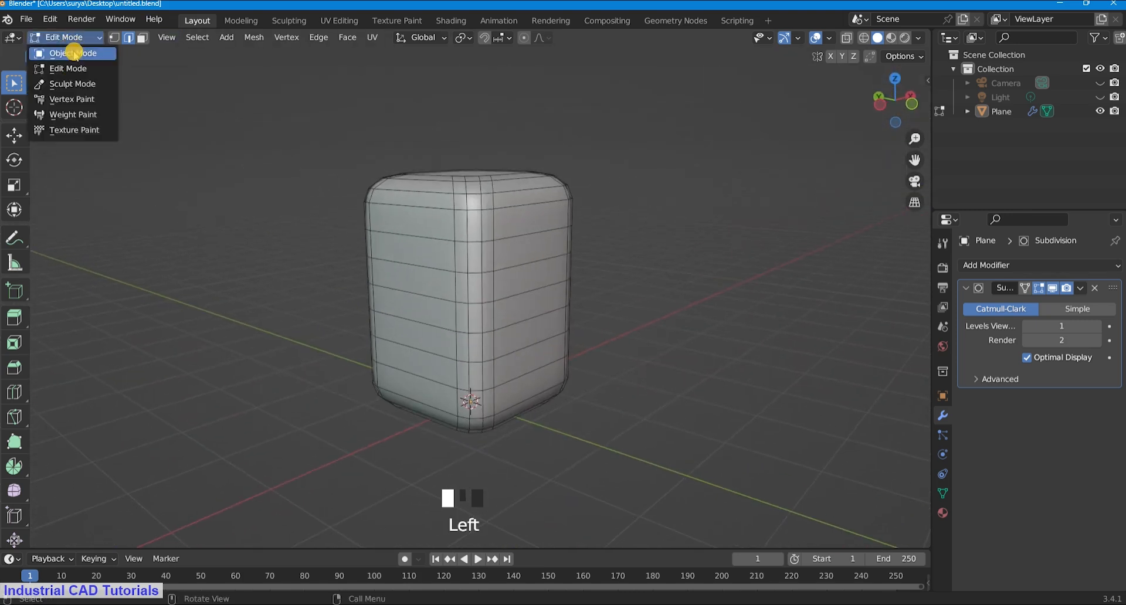
click(71, 49)
click(66, 37)
click(72, 68)
Set the Subdivision modifier's viewport level to 2.
scroll(707, 180, down, 1)
scroll(707, 179, down, 1)
click(686, 228)
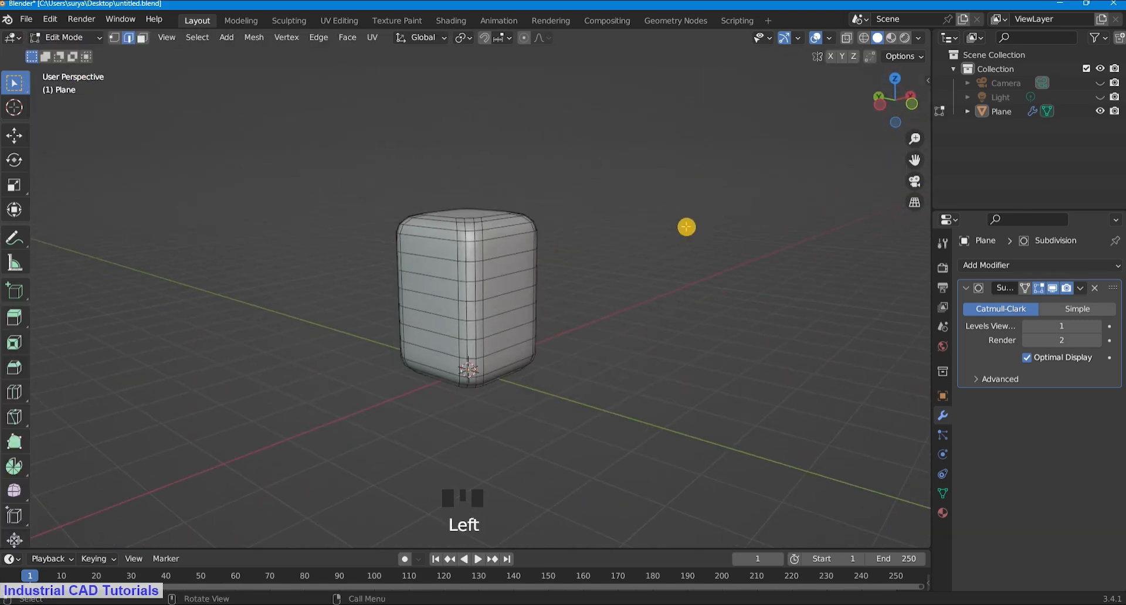
middle_drag(686, 229, 661, 242)
scroll(763, 241, up, 2)
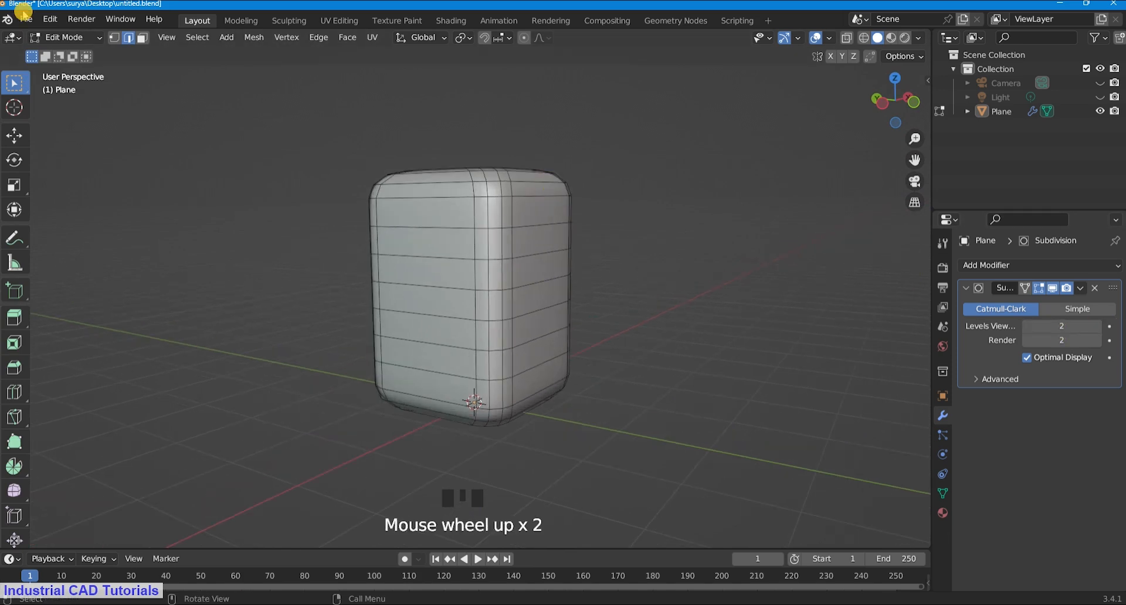
Reapply smooth shading to the box in Object Mode.
click(65, 38)
click(72, 51)
click(520, 218)
right_click(528, 218)
click(531, 219)
click(610, 235)
middle_drag(587, 241, 536, 114)
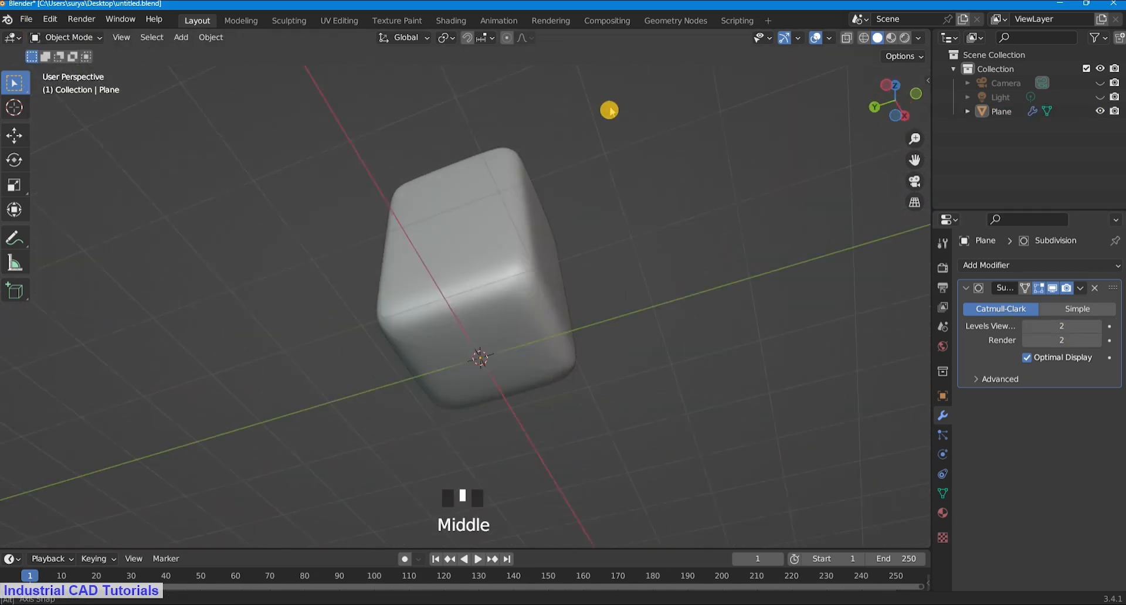
Examine the box's mesh in Edit Mode, ending in the front orthographic view.
click(66, 37)
click(71, 68)
scroll(642, 241, down, 2)
middle_drag(643, 241, 608, 352)
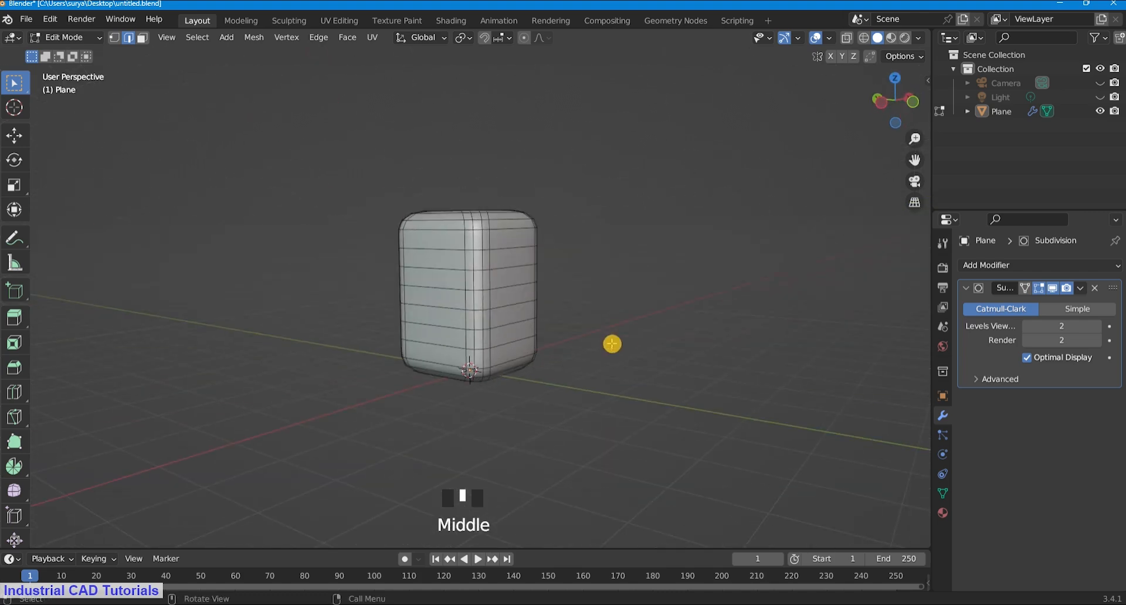
scroll(606, 319, up, 1)
key(KP_7)
key(KP_1)
scroll(608, 318, up, 3)
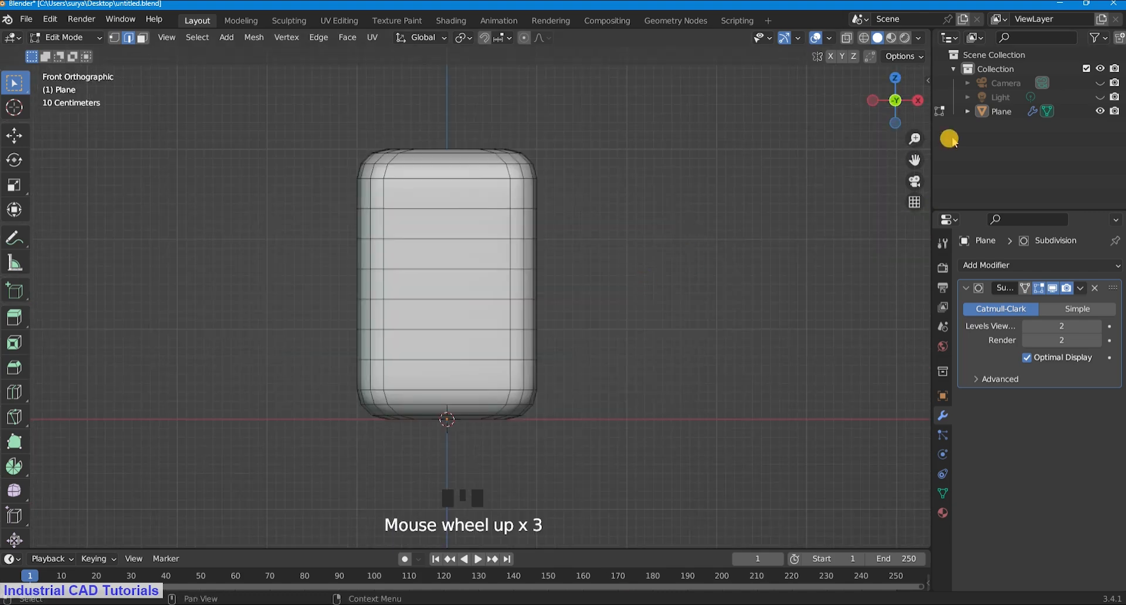
drag(916, 161, 868, 178)
scroll(617, 357, up, 2)
scroll(617, 357, down, 1)
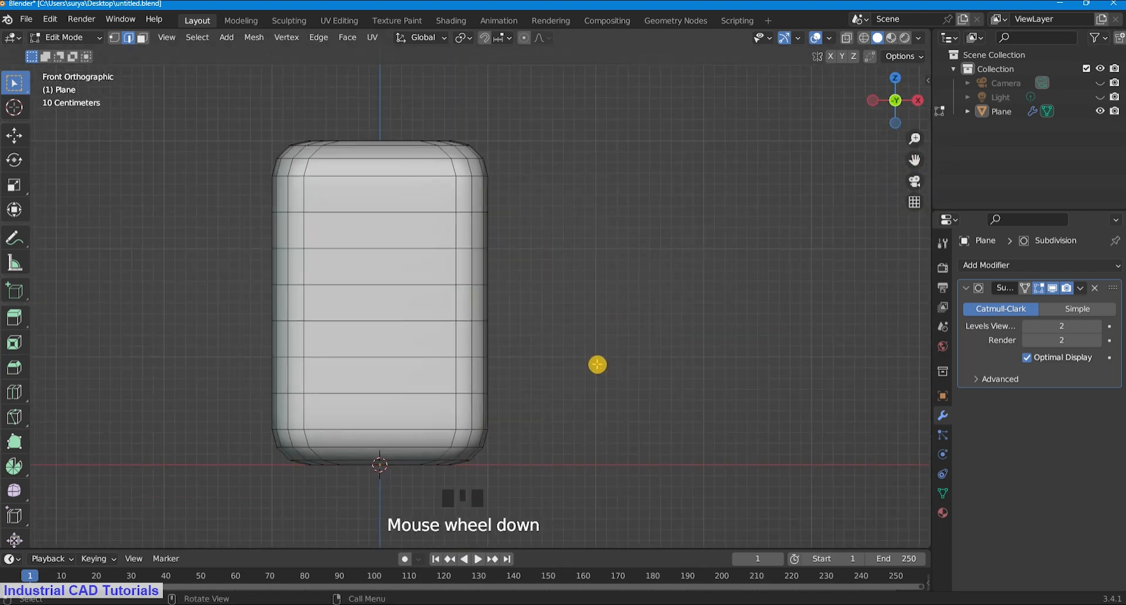
Return to Object Mode and add a cube mesh at the origin.
click(65, 38)
click(71, 53)
key(shift+a)
mouse_move(536, 183)
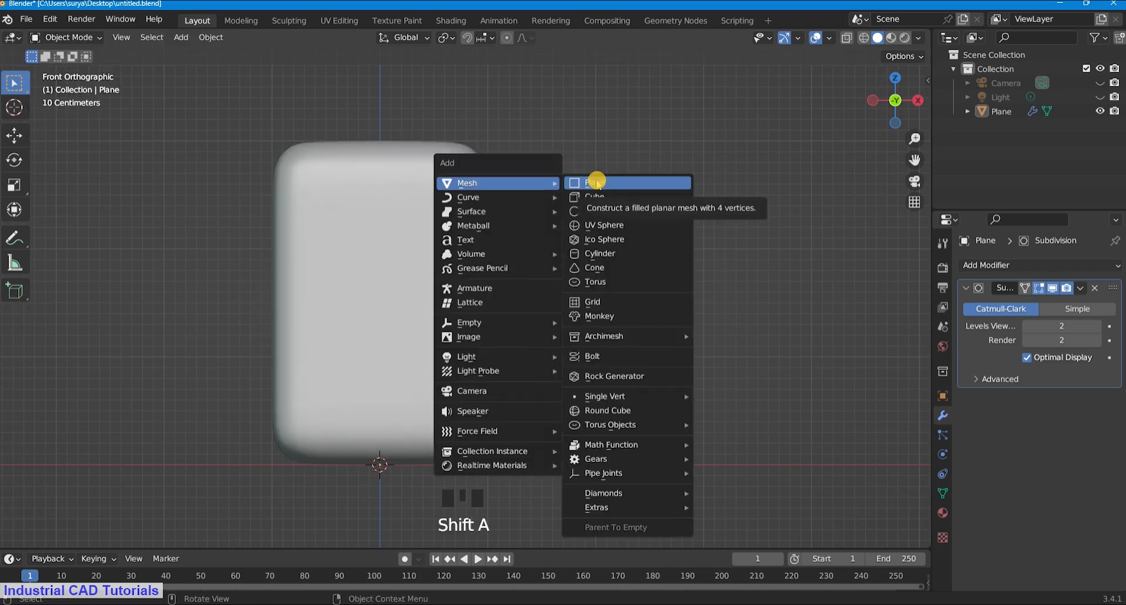
click(597, 196)
Flatten the cube into a thin slab by scaling it to 0.114 along Z.
scroll(503, 465, up, 3)
key(s)
key(x)
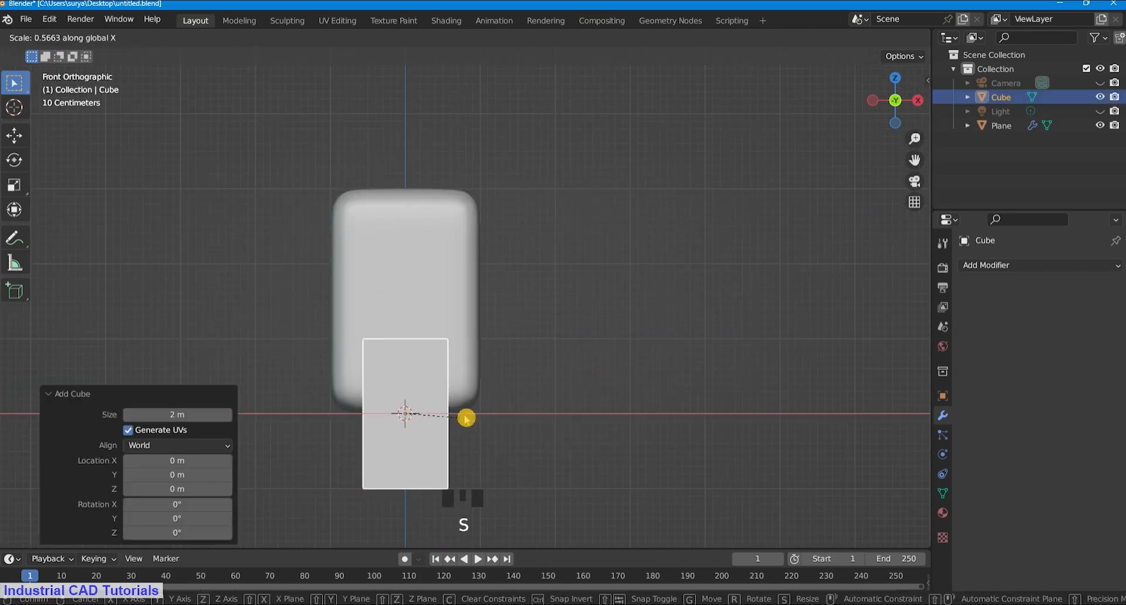
key(y)
key(z)
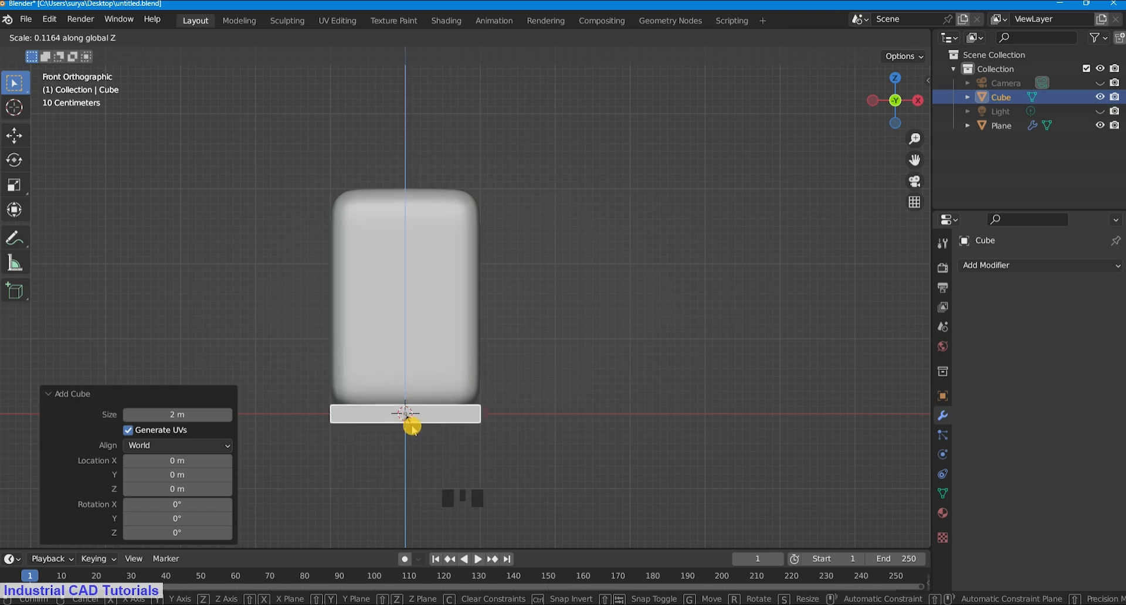
click(411, 426)
Move the slab about 1.252 m along X and raise it about 0.236 m along Z.
key(g)
key(x)
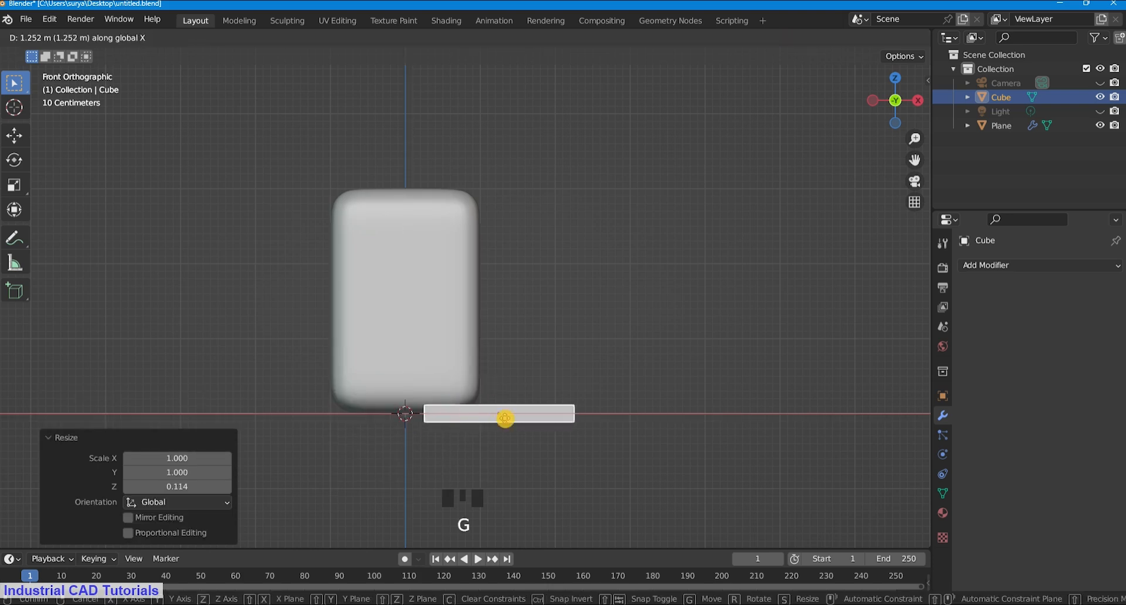
click(505, 418)
key(g)
key(x)
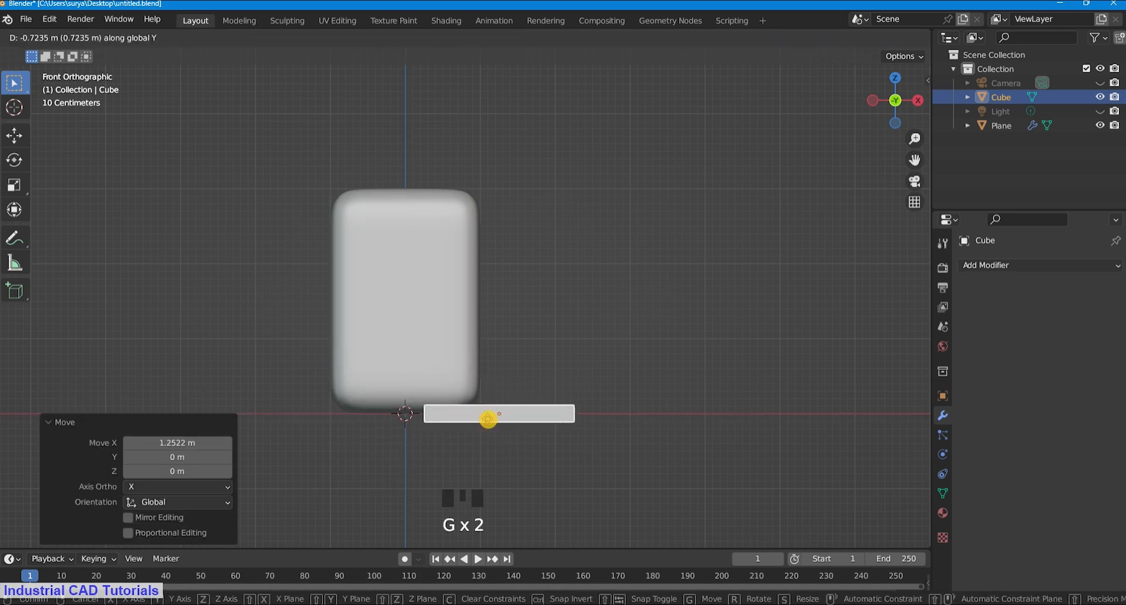
key(z)
click(489, 434)
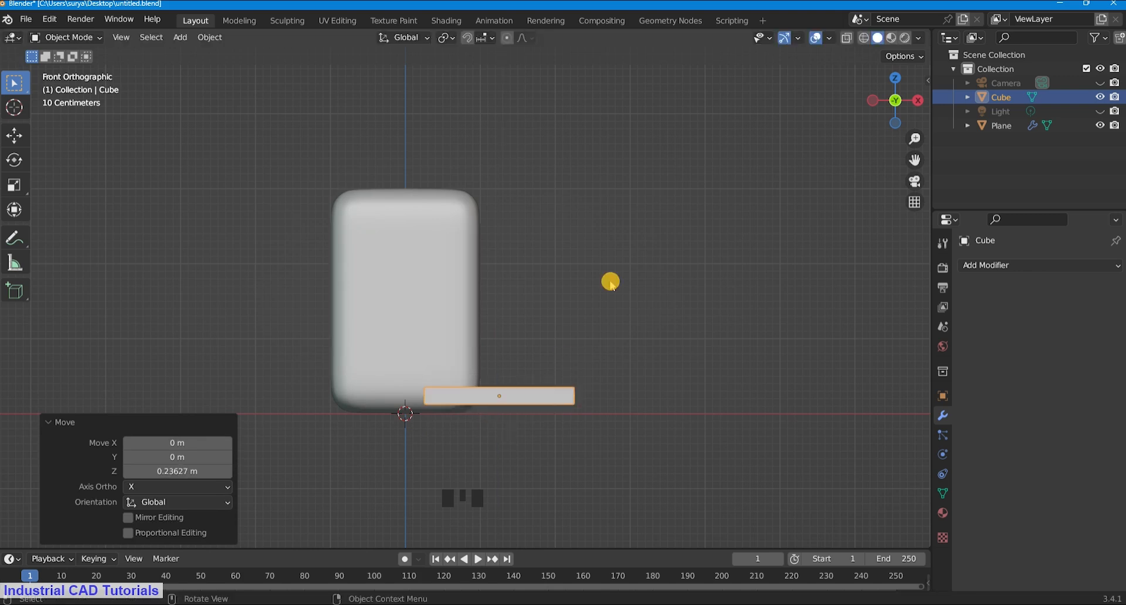
Narrow the slab along Y to about 0.35 of its width, working in the top view.
scroll(609, 282, down, 2)
key(KP_7)
scroll(609, 282, up, 2)
key(s)
key(x)
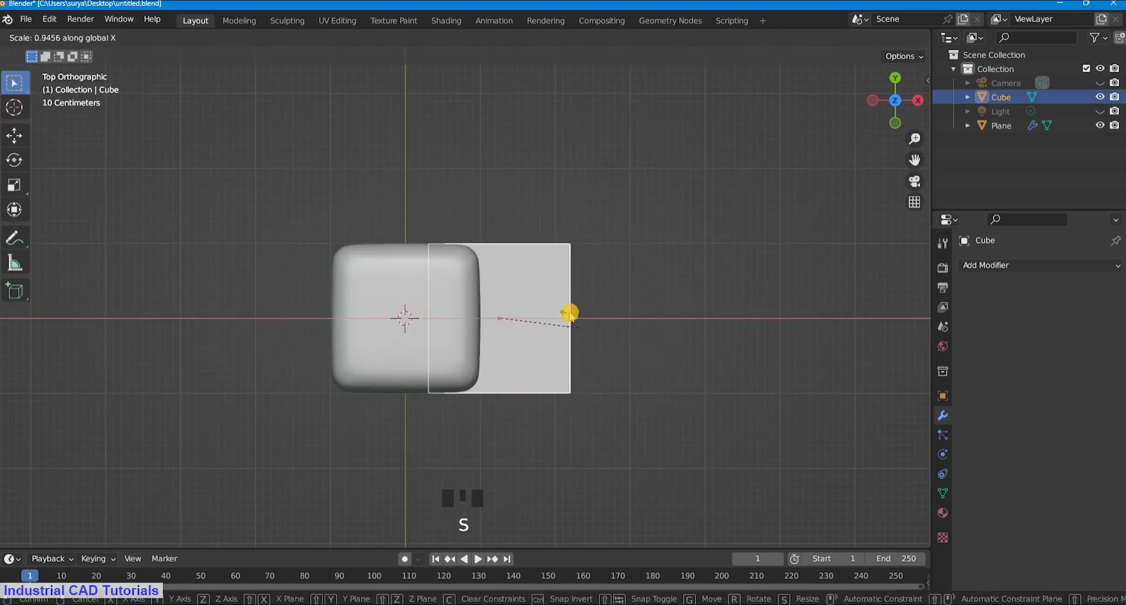
key(y)
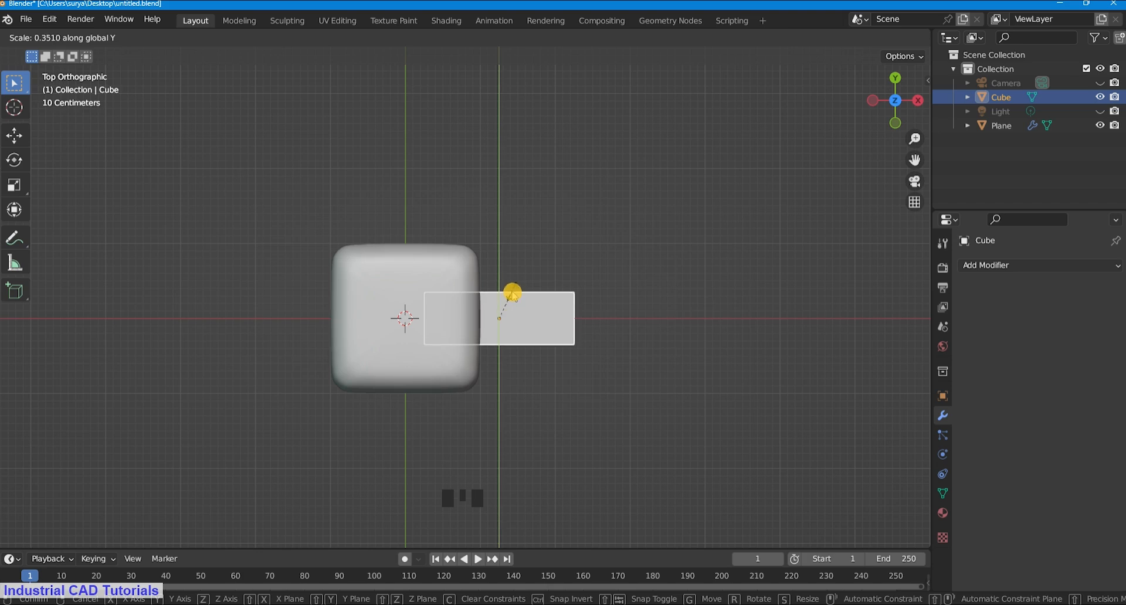
click(512, 293)
key(x)
click(594, 327)
Move the slab about 0.79 m toward negative Y and scale it by 0.694 along Y.
key(g)
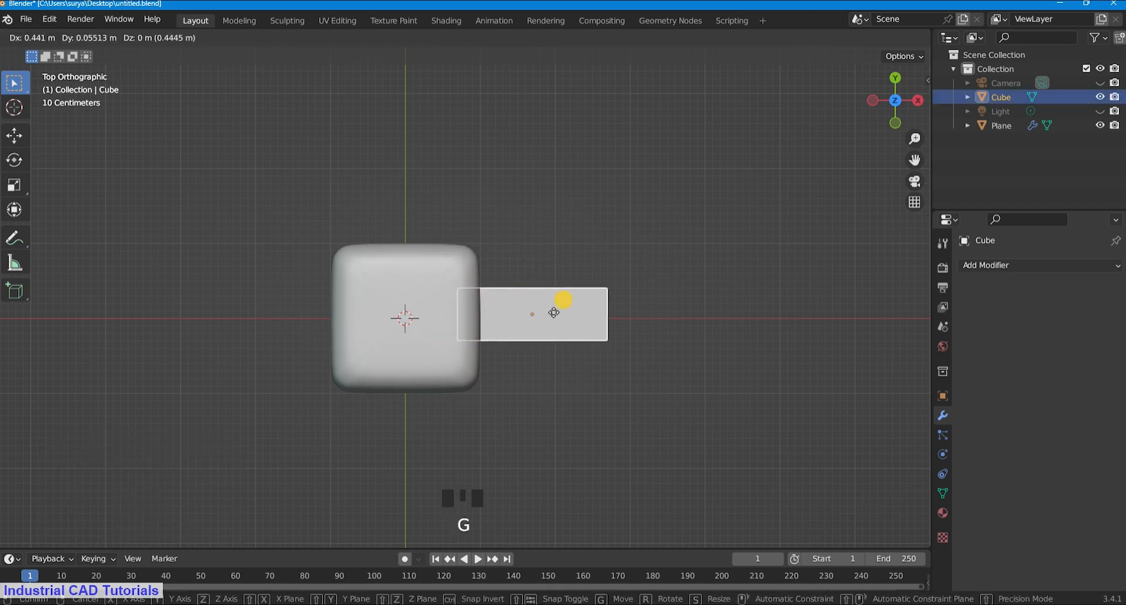
key(x)
key(y)
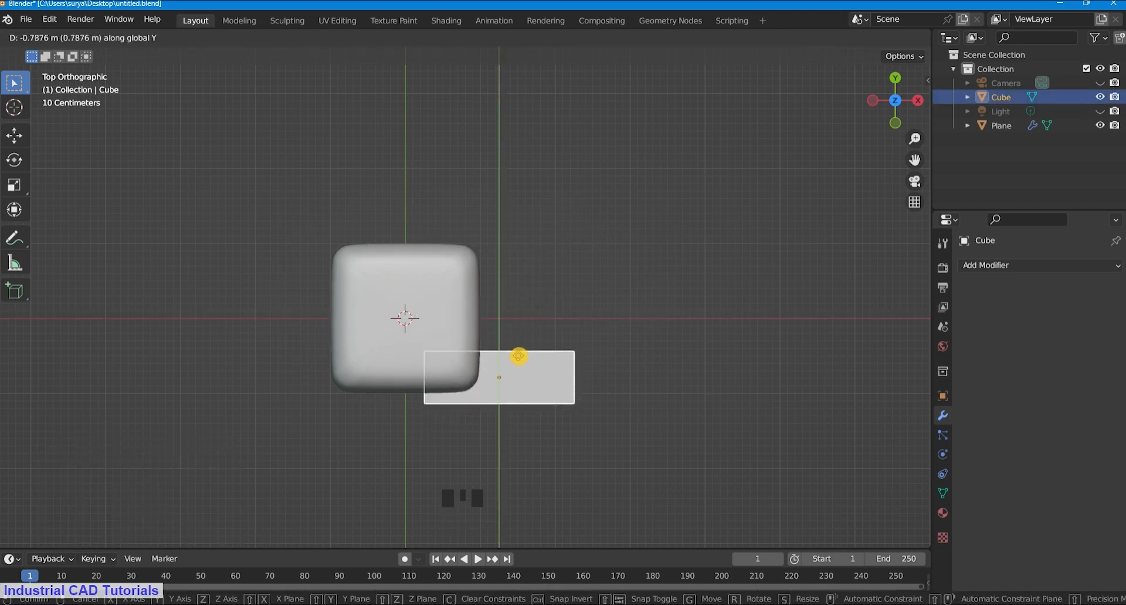
click(519, 356)
key(s)
key(y)
click(516, 373)
Shift the slab slightly further toward negative Y and widen it by a factor of 1.922 along Y.
key(g)
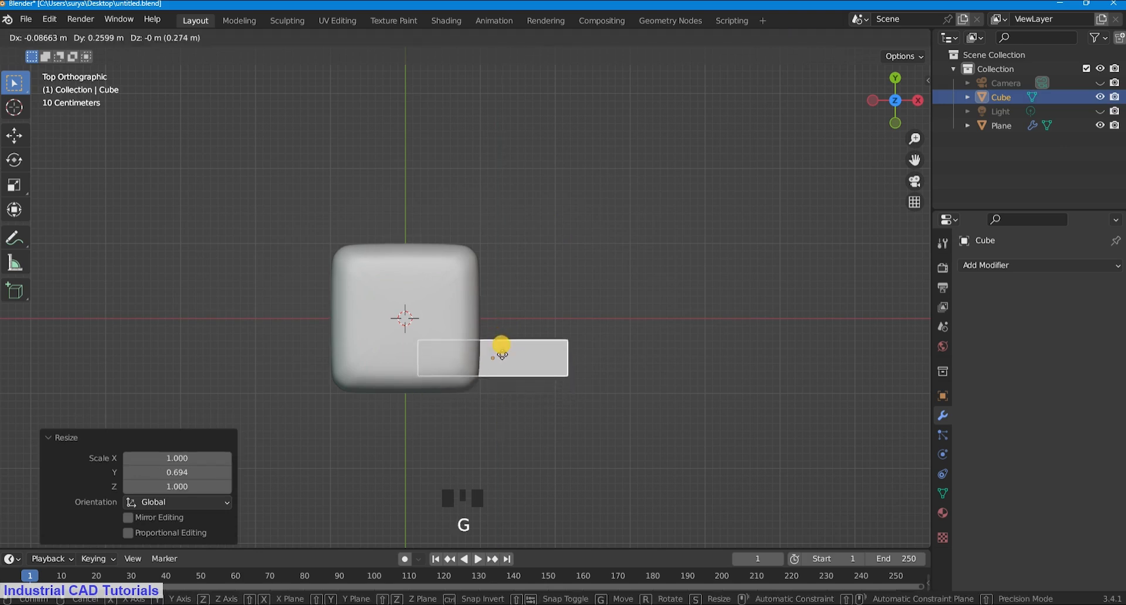
key(x)
key(y)
click(506, 359)
key(s)
key(y)
click(550, 315)
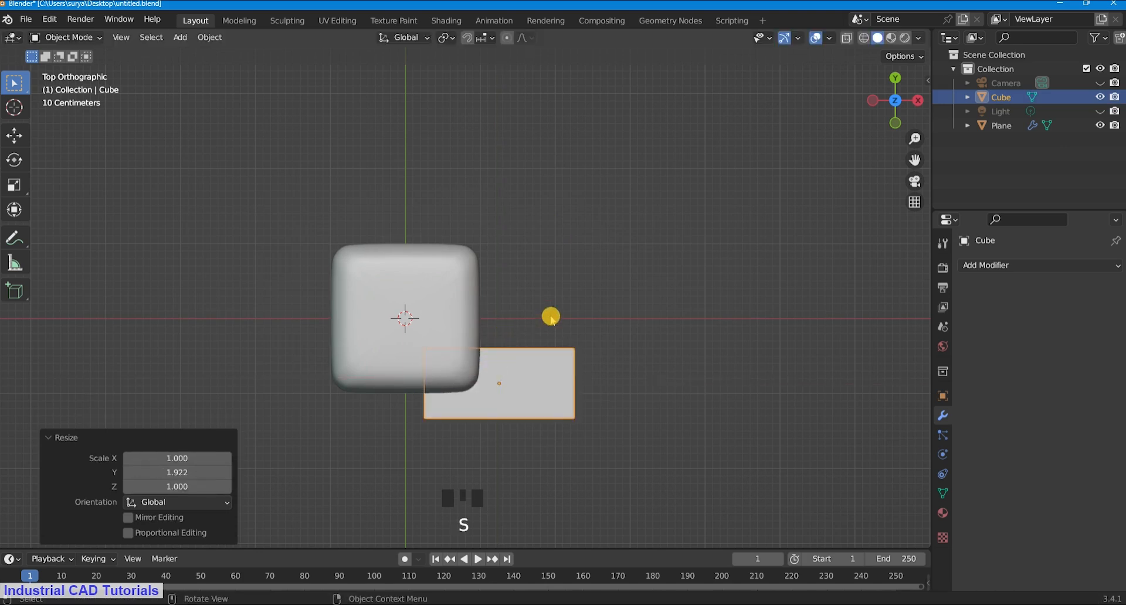
key(h)
key(alt+h)
key(g)
key(z)
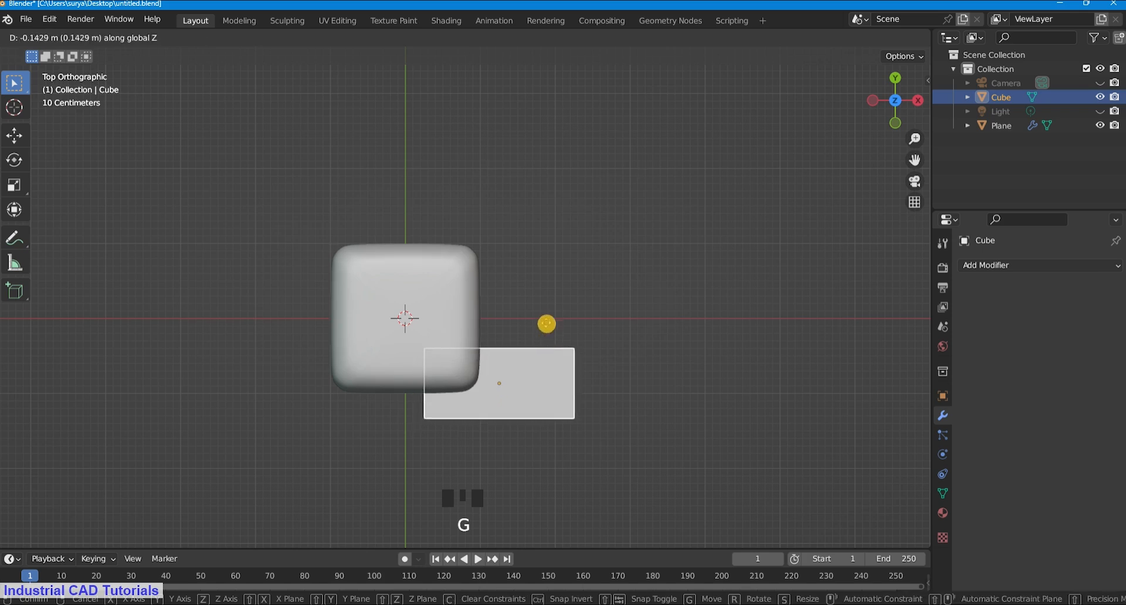
click(548, 326)
Raise the slab about 0.15 m along Z in the front view.
middle_drag(548, 326, 528, 304)
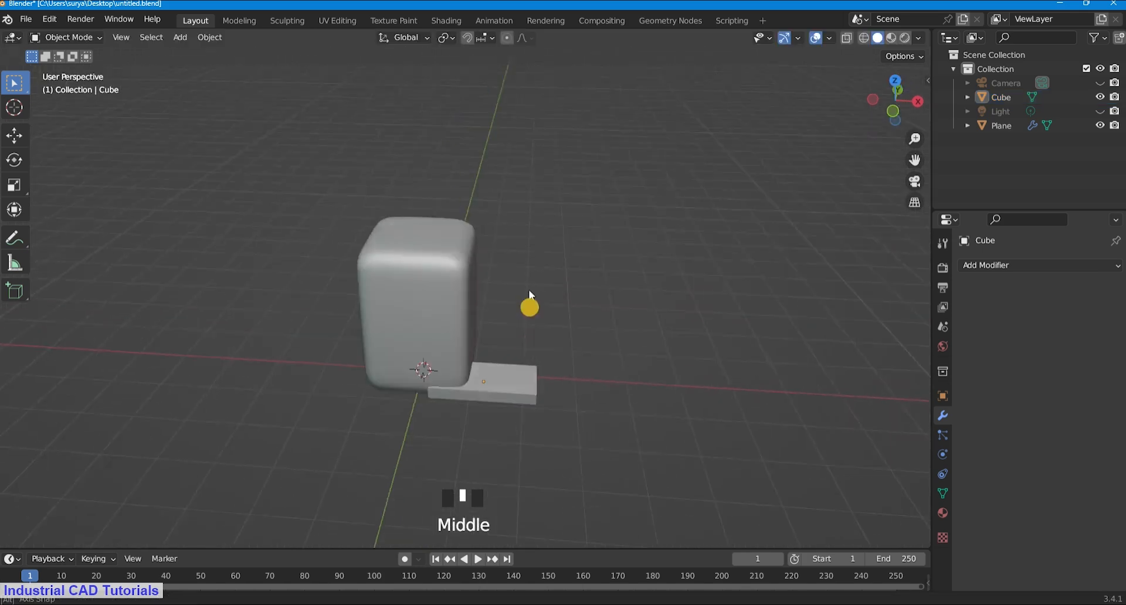
scroll(553, 357, up, 3)
scroll(553, 357, down, 2)
key(KP_7)
key(KP_1)
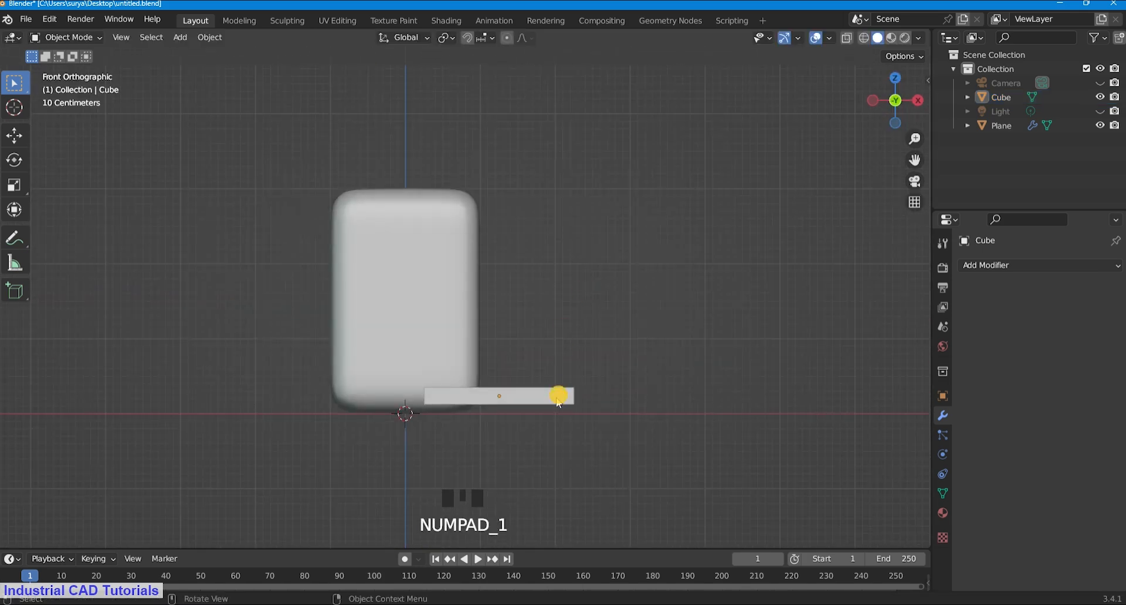
click(542, 400)
key(g)
key(z)
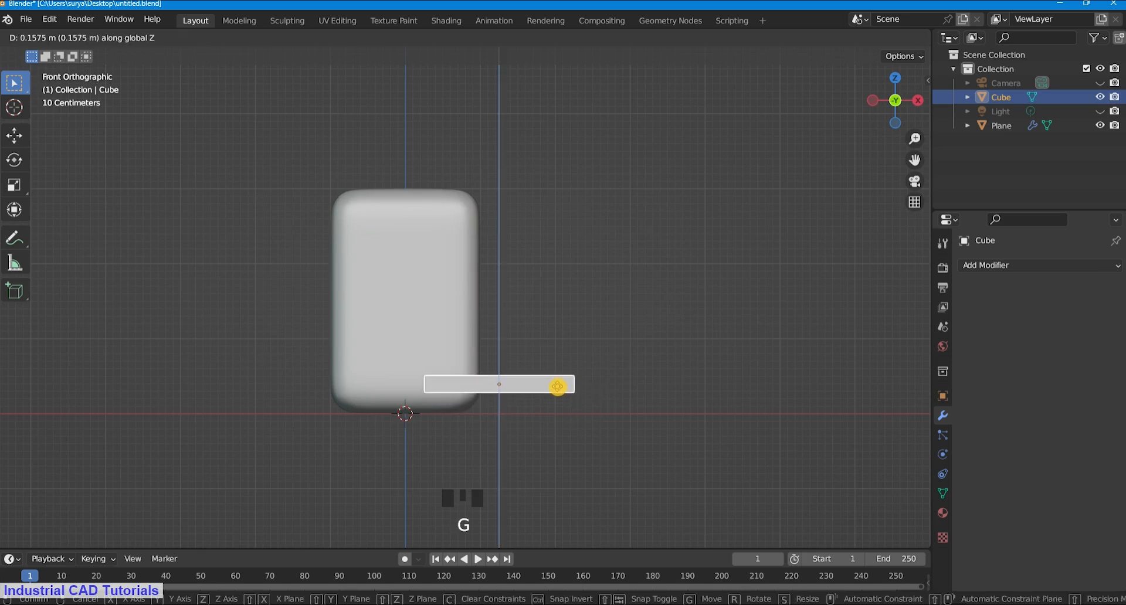
click(558, 389)
scroll(551, 418, up, 1)
click(585, 399)
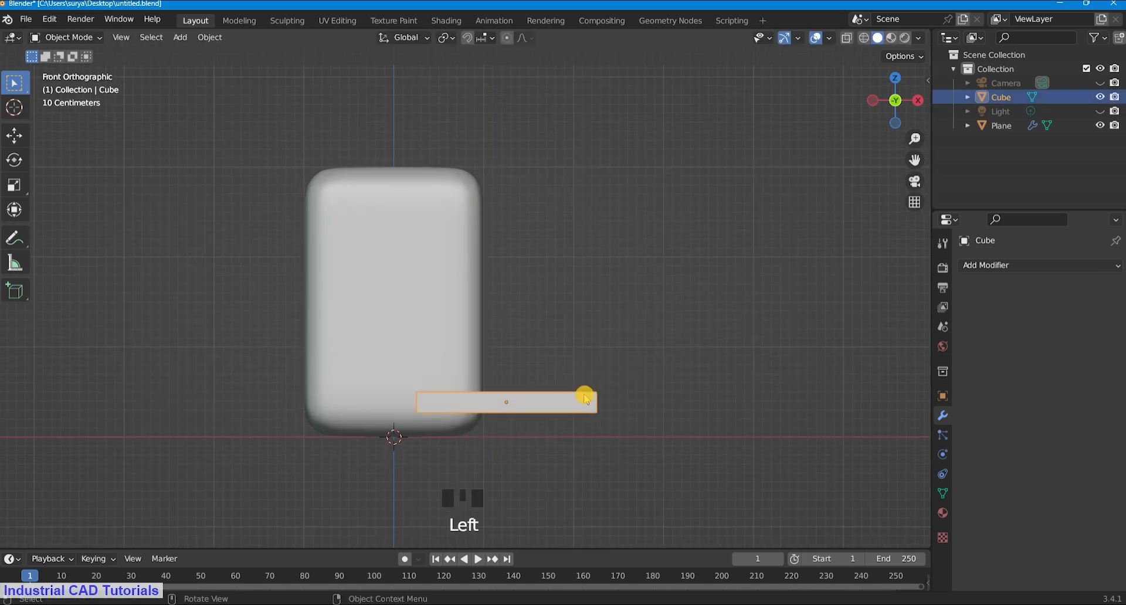
Add an Array modifier to the slab with relative offset factors of 0 in X and -1.8 in Z.
click(1009, 267)
click(810, 295)
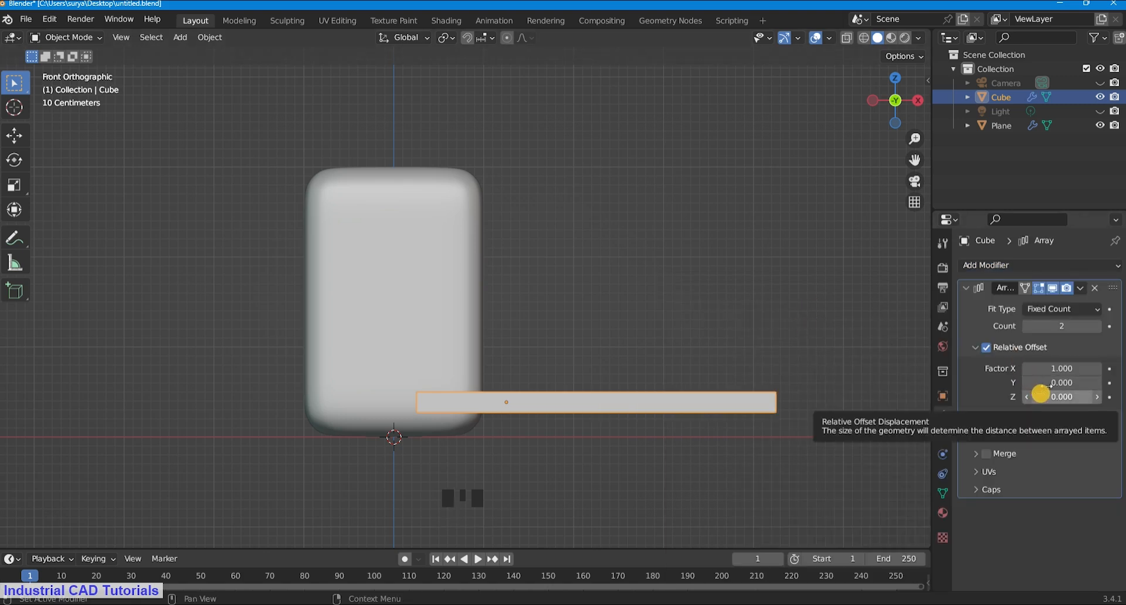
click(1063, 368)
text(0)
click(735, 292)
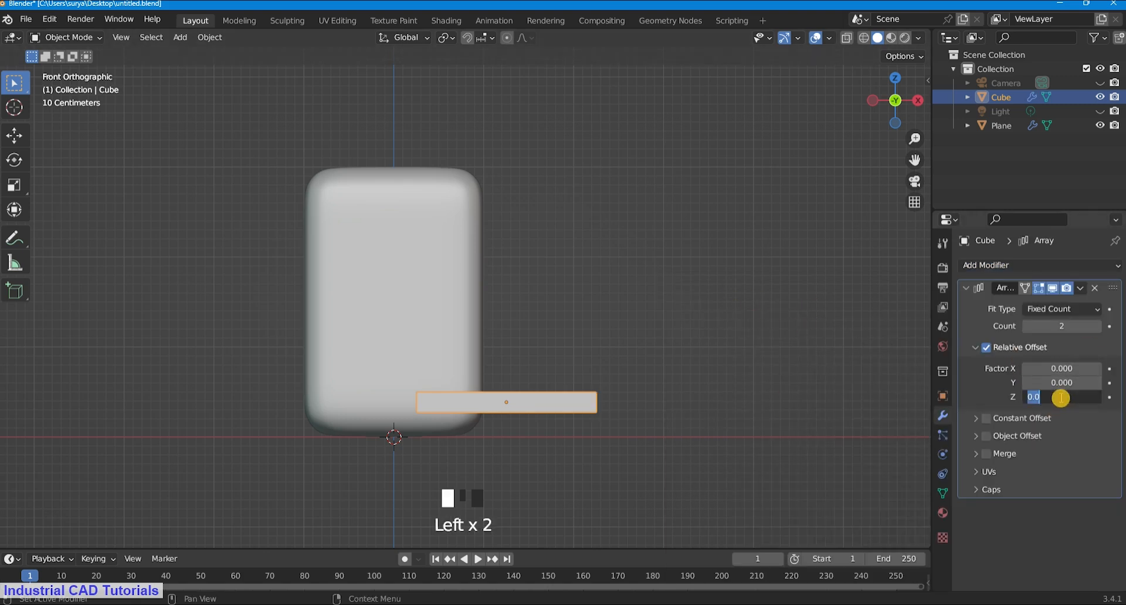
click(671, 288)
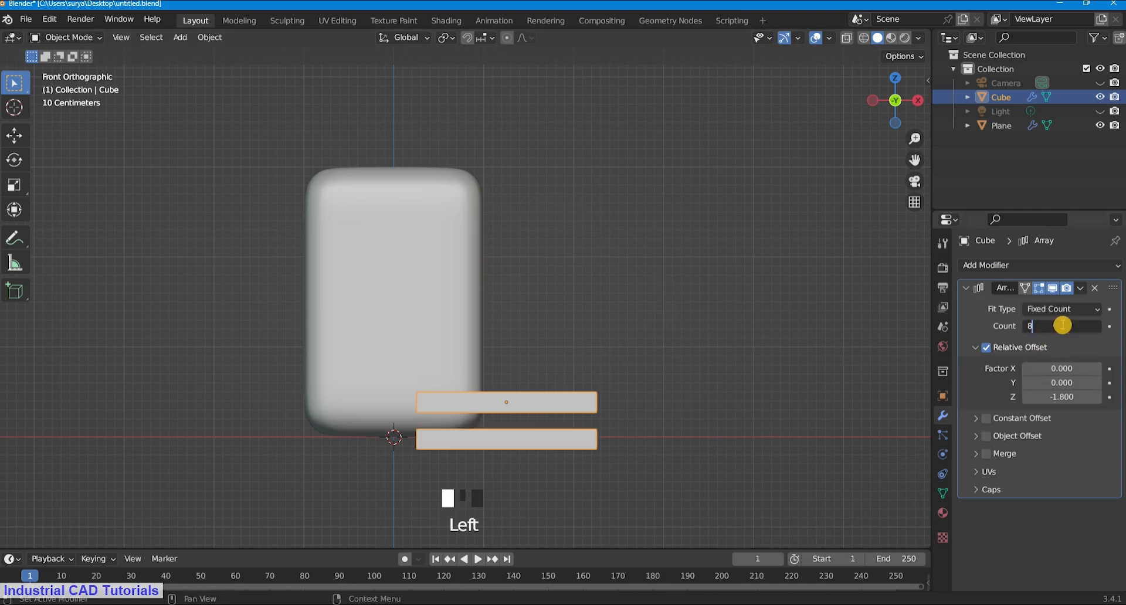
Set the Array count to 5 and increase it to 8.
text(5)
click(709, 262)
scroll(720, 235, down, 3)
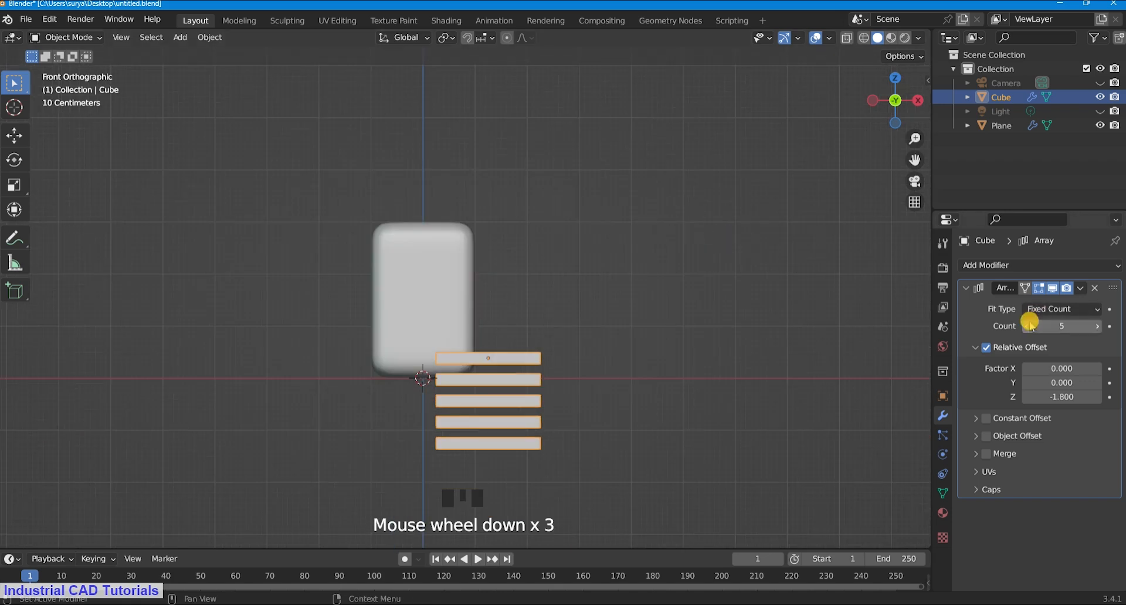
click(1055, 325)
click(795, 249)
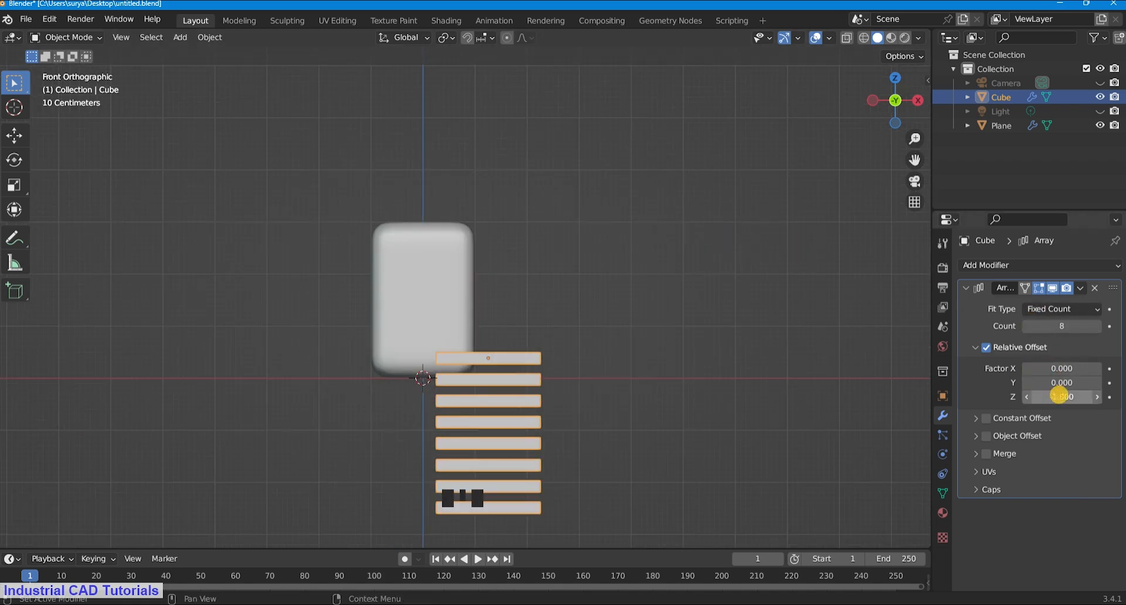
Set the Array's Z offset factor to 1.8 and its count to 6.
click(813, 266)
scroll(813, 266, up, 2)
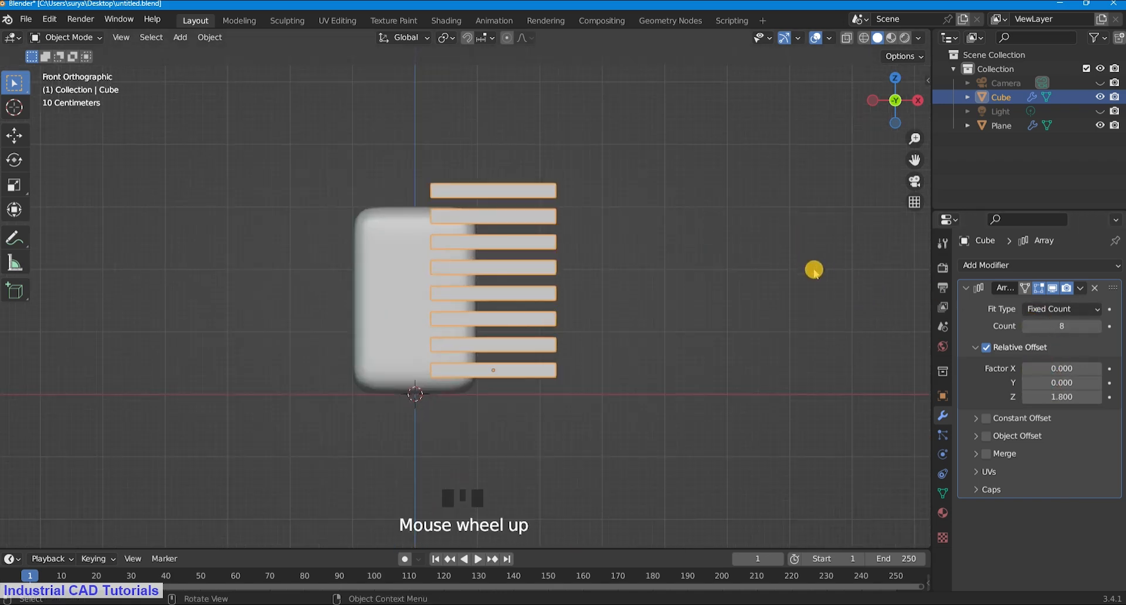
click(1056, 326)
text(6)
click(805, 264)
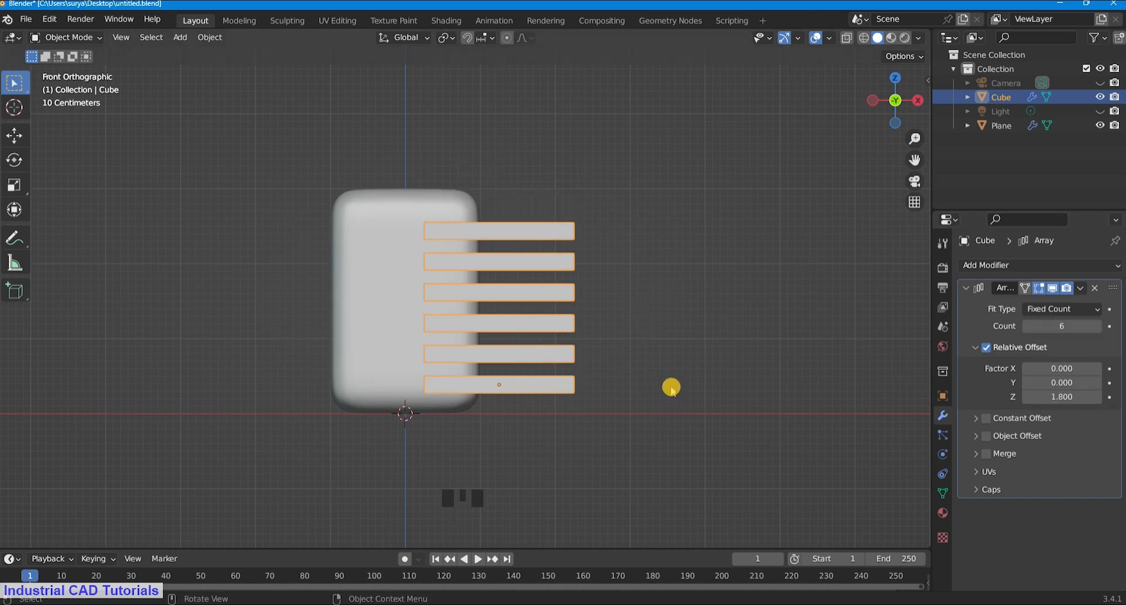
Raise the arrayed slabs about 0.087 m along Z and deselect them.
key(g)
key(z)
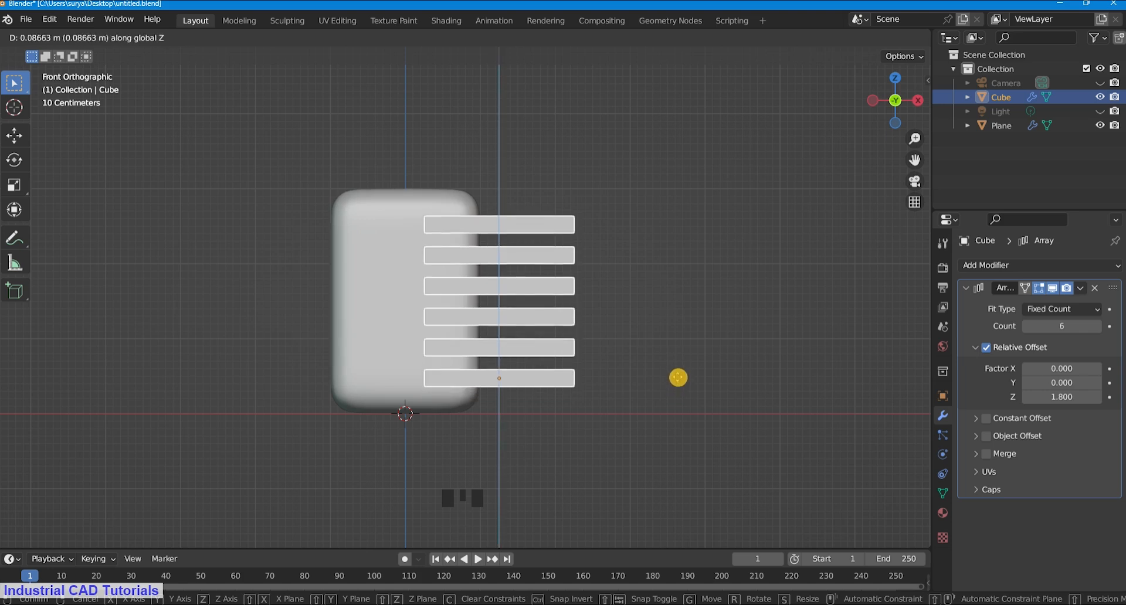
click(678, 377)
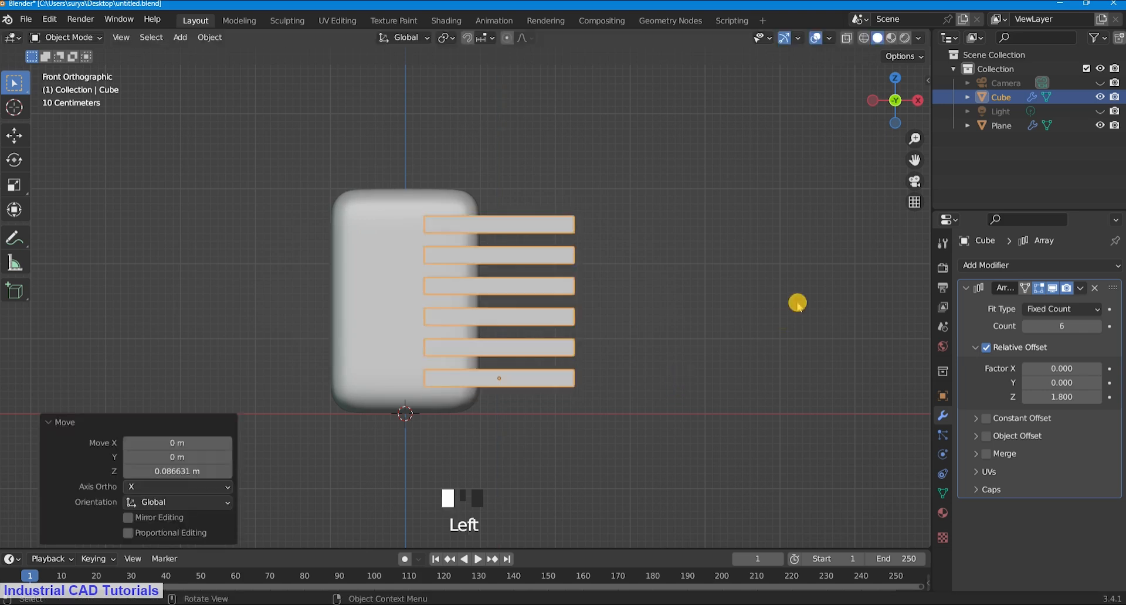
click(797, 303)
Move the arrayed slabs about 0.18 m toward negative Y in the top view.
middle_drag(798, 303, 526, 307)
scroll(564, 294, up, 2)
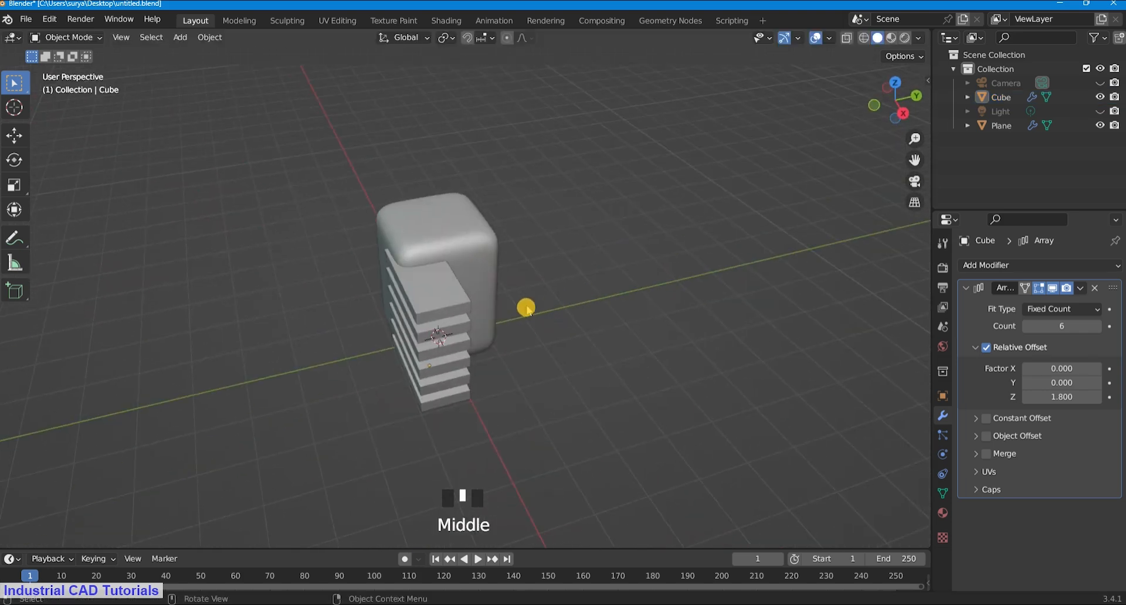
scroll(527, 308, up, 2)
key(KP_7)
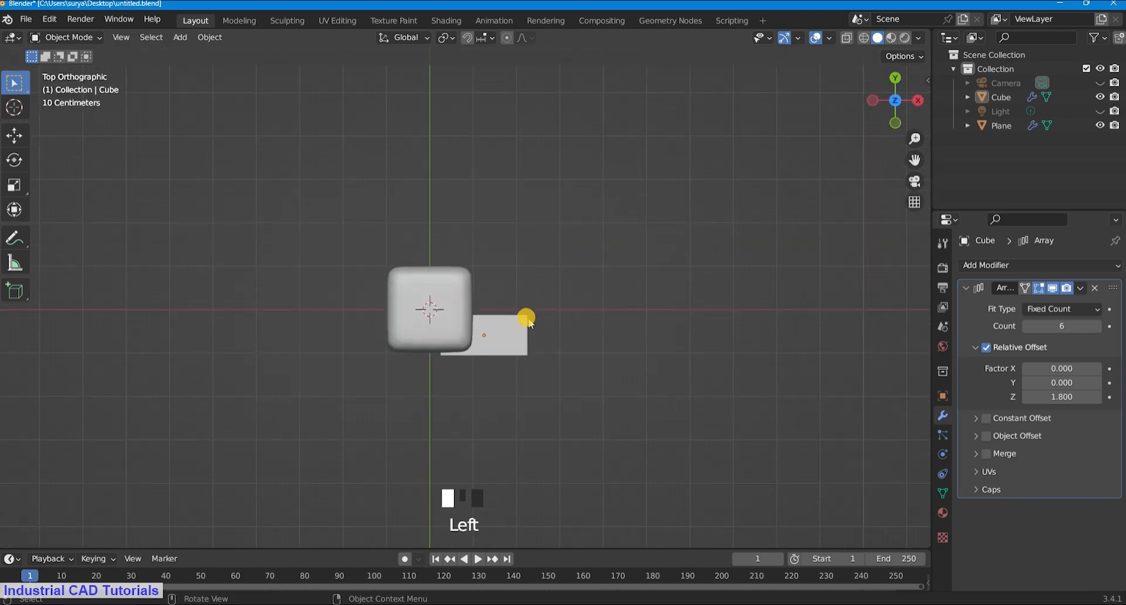
click(528, 320)
key(g)
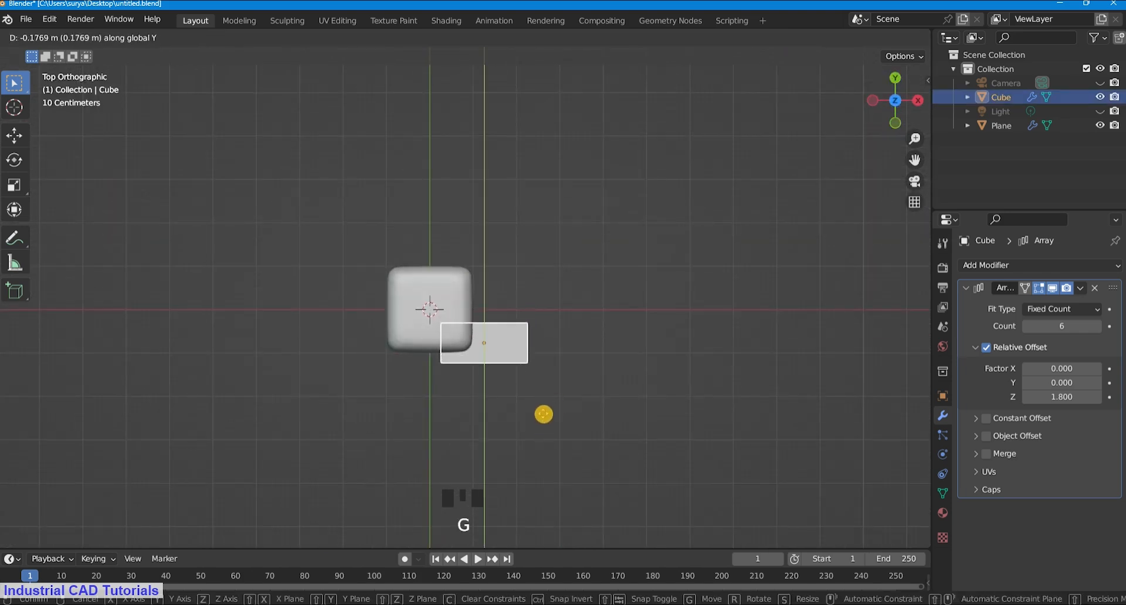
click(544, 416)
click(645, 239)
Toggle the visibility of the arrayed slabs and the rounded box off and on to check each object.
middle_drag(646, 239, 578, 351)
click(488, 347)
click(1101, 97)
click(1101, 97)
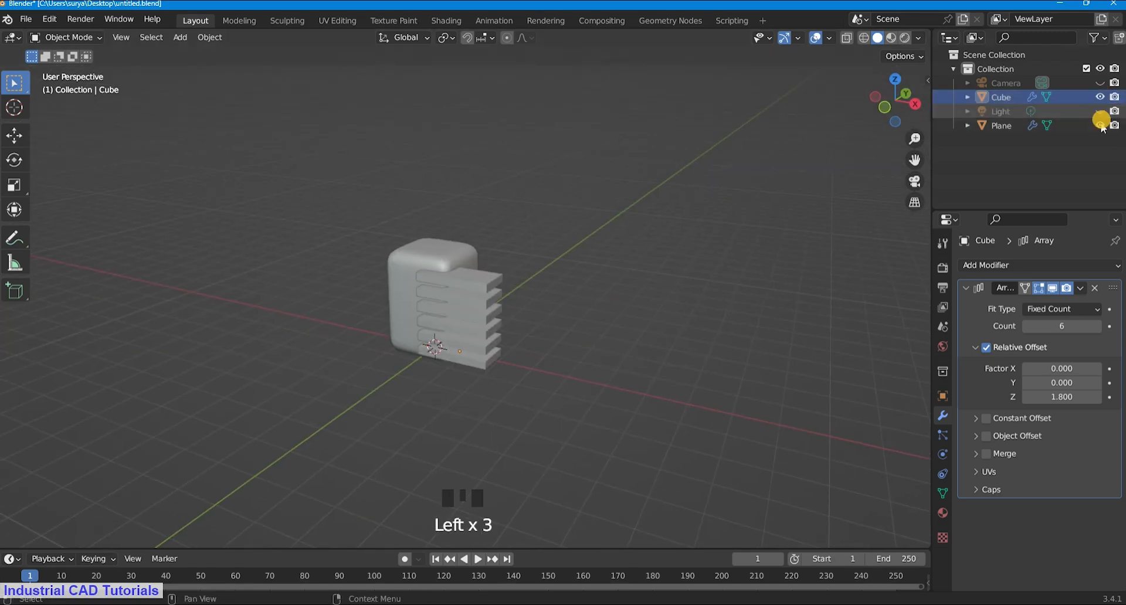
click(1101, 125)
click(1102, 126)
Save the file and select the arrayed slabs.
scroll(724, 229, up, 2)
key(ctrl+s)
scroll(626, 282, down, 3)
scroll(528, 293, up, 3)
click(481, 302)
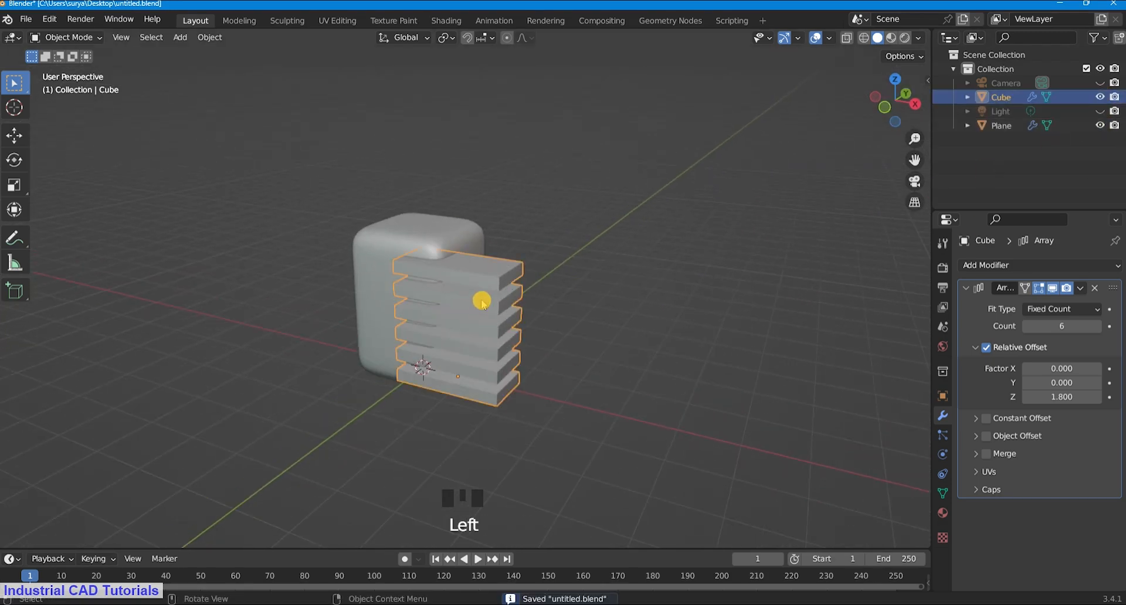
Examine from several angles how the arrayed slabs intersect the corner of the rounded box.
middle_drag(865, 183, 636, 299)
scroll(211, 186, down, 2)
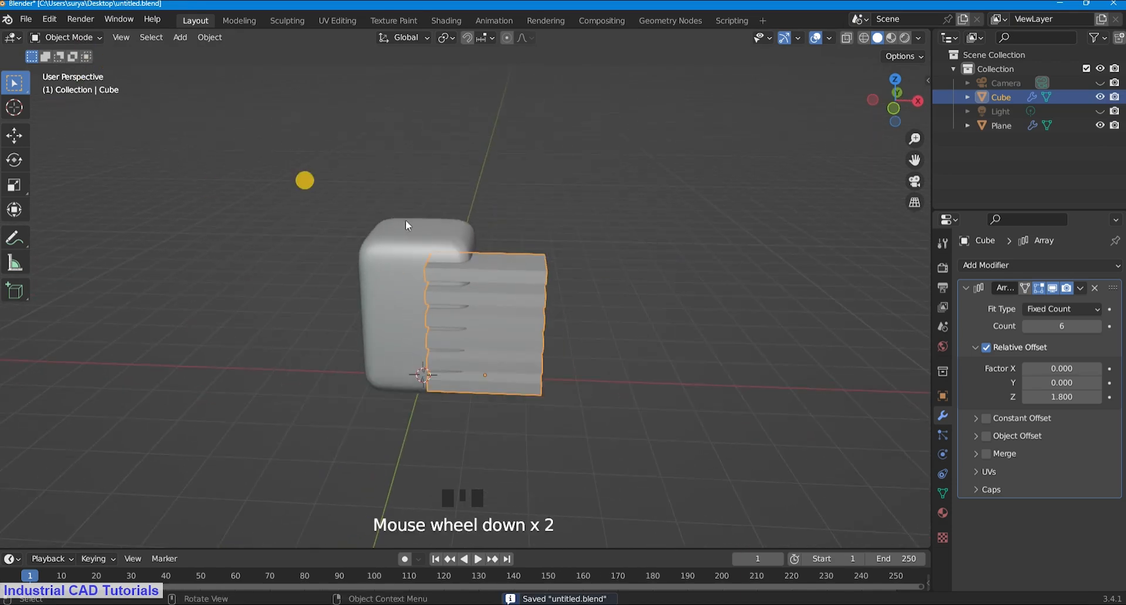
scroll(406, 225, up, 2)
middle_drag(482, 254, 477, 344)
scroll(582, 241, down, 3)
scroll(495, 269, up, 4)
middle_drag(495, 270, 504, 334)
scroll(534, 213, up, 2)
scroll(485, 340, up, 2)
scroll(498, 334, down, 2)
scroll(498, 334, up, 2)
scroll(505, 333, up, 1)
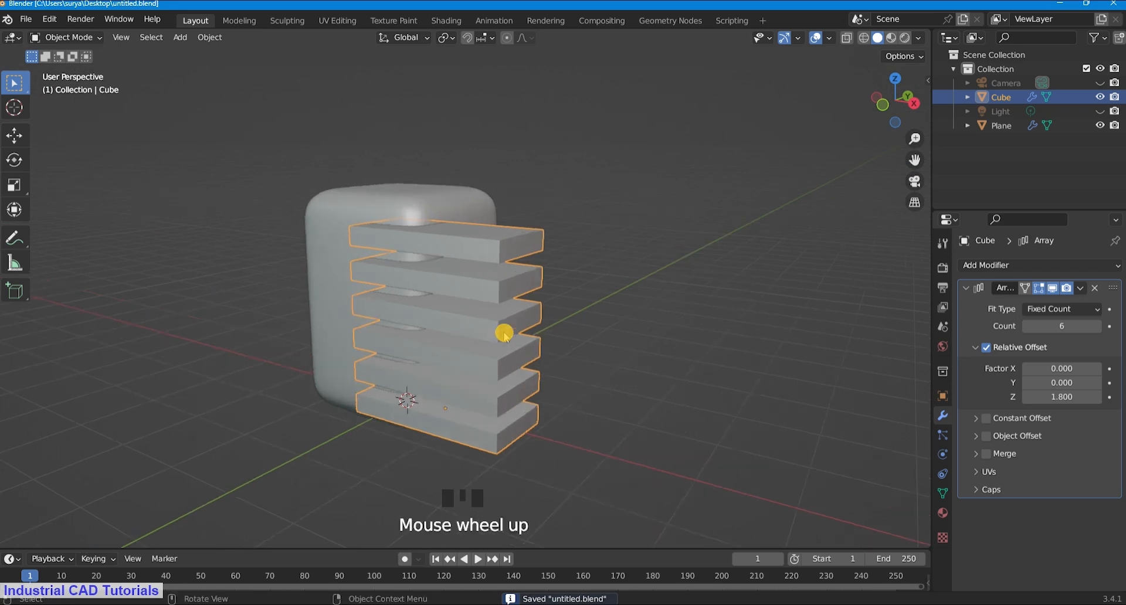
Switch the slab to Edit Mode and add seven evenly spaced, centred loop cuts dividing its length.
scroll(504, 333, down, 2)
click(66, 37)
click(90, 68)
middle_drag(505, 376, 516, 397)
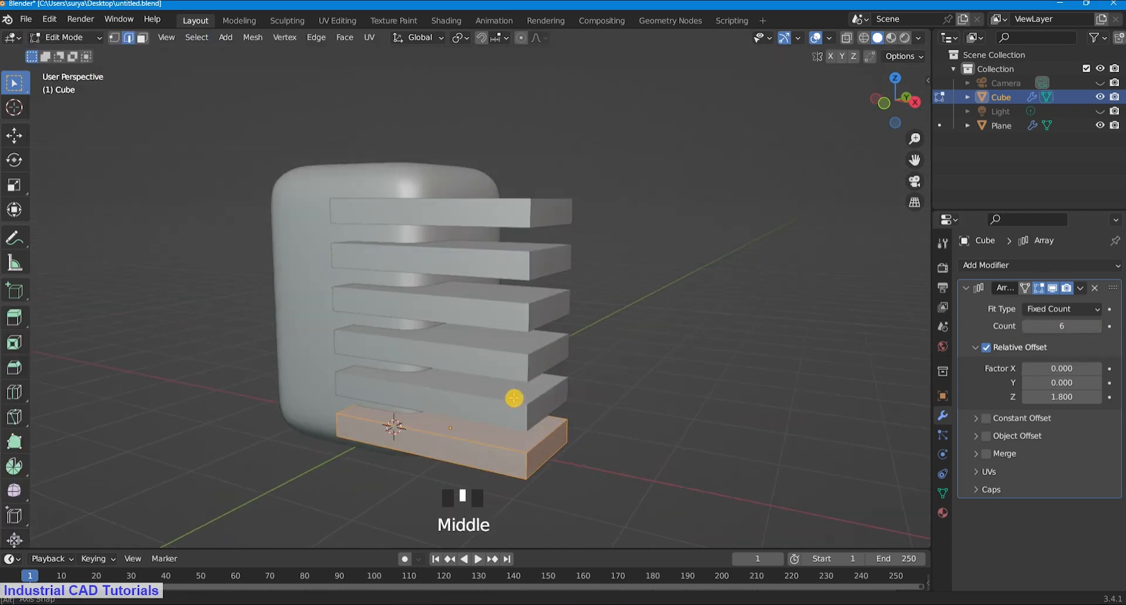
key(ctrl+r)
scroll(454, 459, up, 6)
click(454, 459)
right_click(456, 459)
Add seven evenly spaced, centred loop cuts dividing the slab's width and deselect the mesh.
key(ctrl+r)
scroll(520, 441, up, 4)
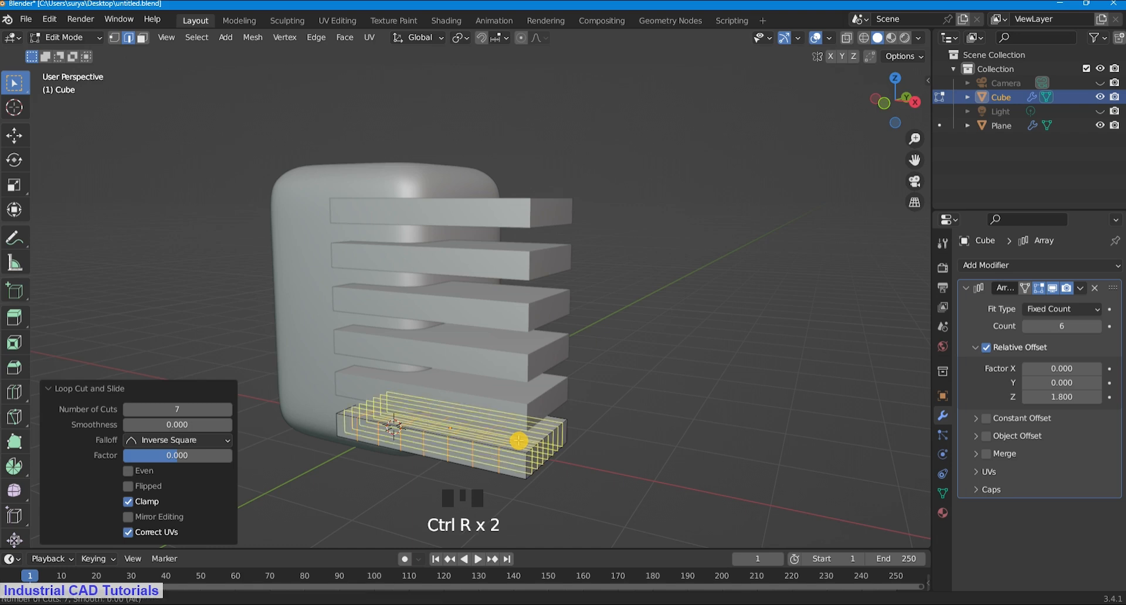
click(520, 440)
right_click(521, 440)
click(640, 323)
scroll(640, 323, up, 2)
scroll(626, 332, down, 1)
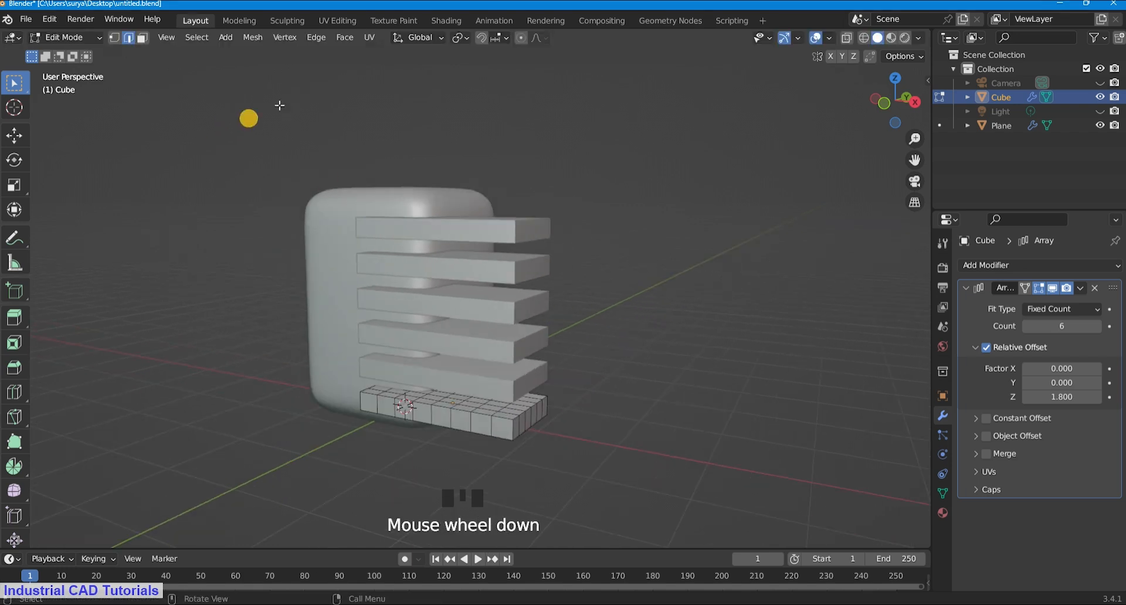
Return the slabs to Object Mode, give them a Subdivision Surface modifier and shade them smooth.
click(66, 37)
click(88, 52)
click(1051, 266)
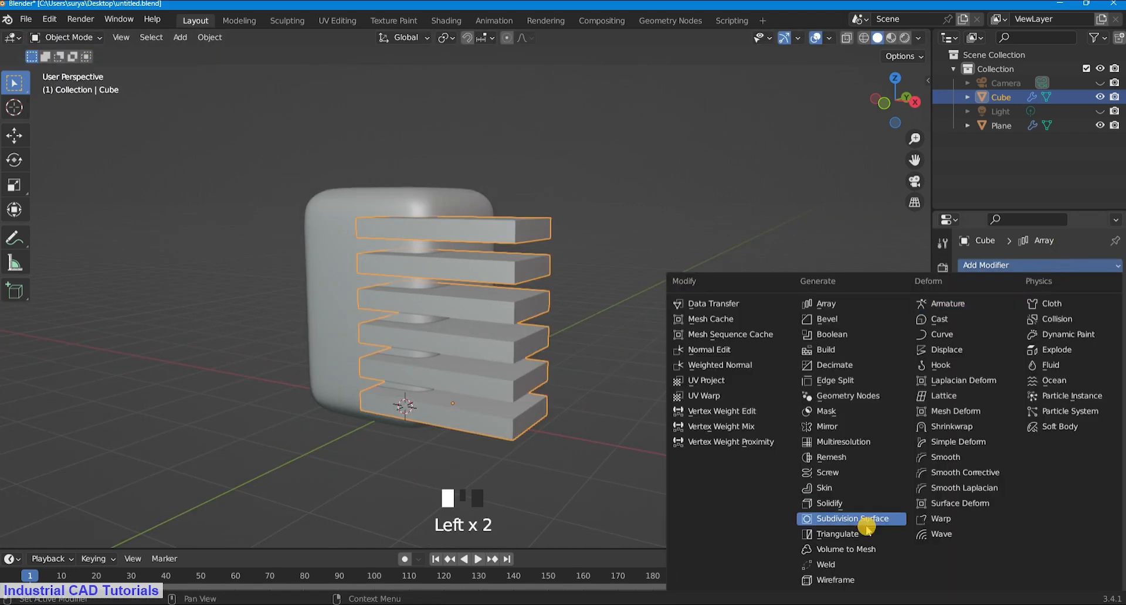
click(867, 521)
right_click(484, 291)
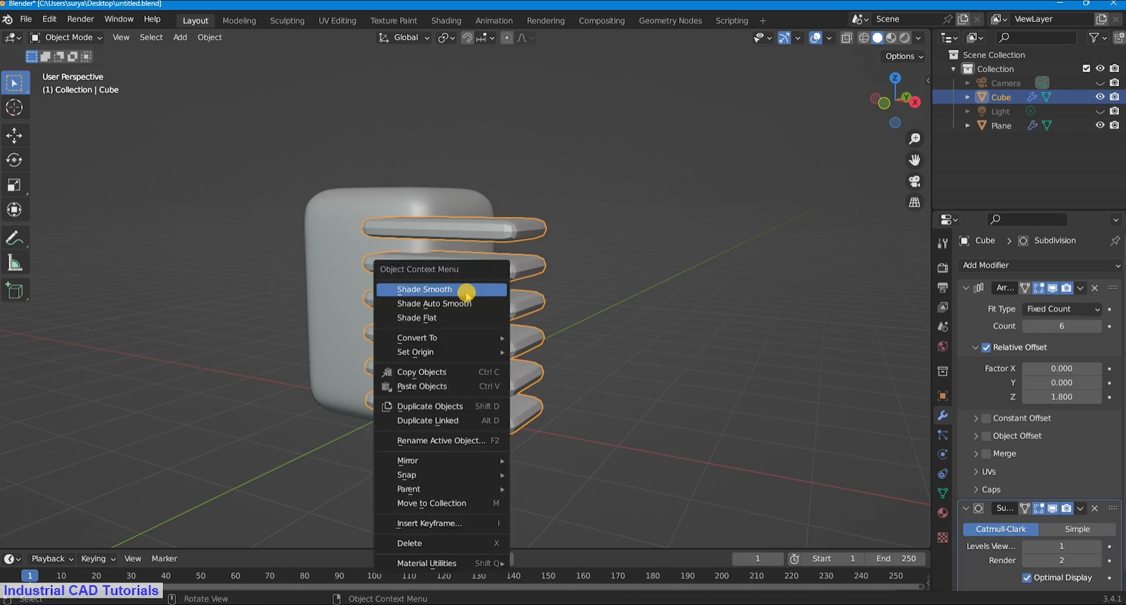
click(465, 292)
Set the slabs' Subdivision Surface viewport levels to 2 and deselect the slabs.
click(905, 422)
click(1060, 545)
text(2)
click(766, 375)
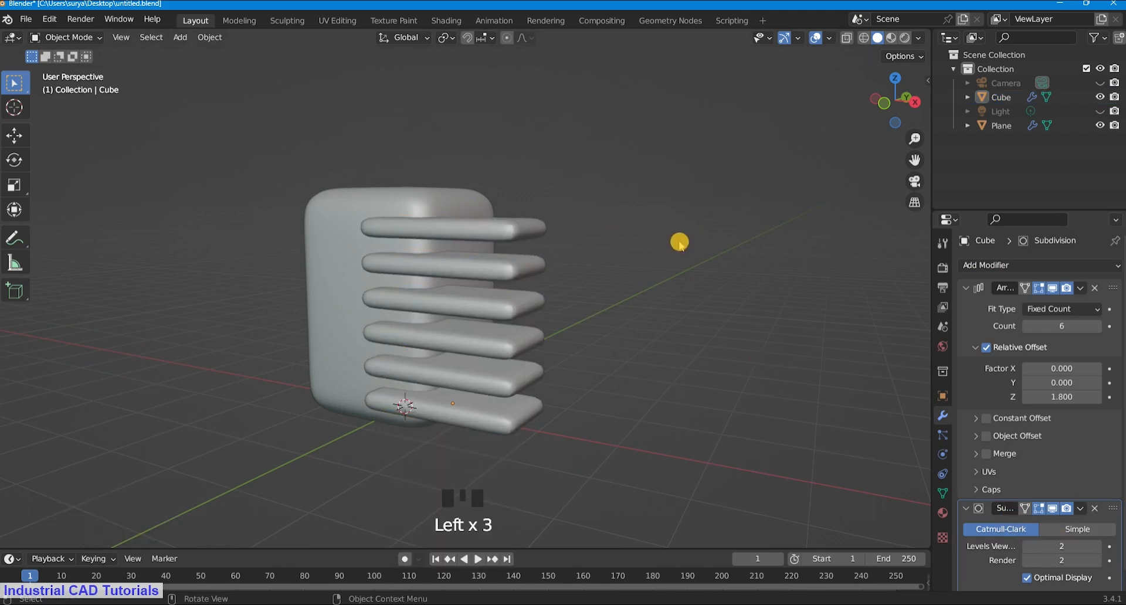
Examine the smoothed slabs and their intersection with the rounded box from several angles and distances.
middle_drag(563, 305, 502, 342)
scroll(519, 396, up, 4)
scroll(540, 274, up, 3)
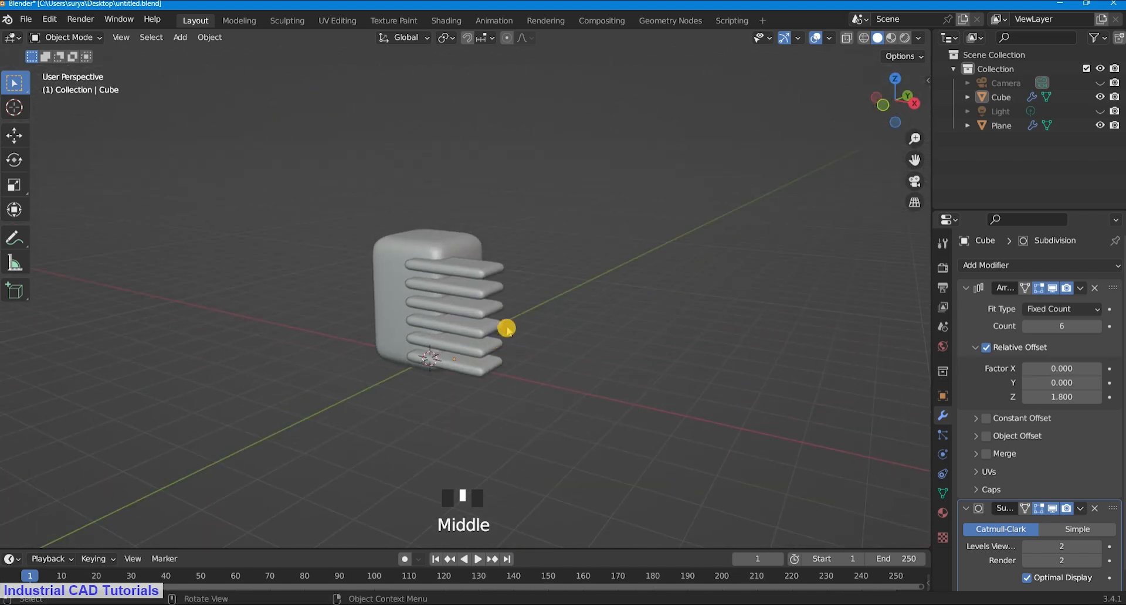
scroll(515, 313, down, 2)
scroll(511, 296, up, 4)
middle_drag(511, 297, 445, 427)
scroll(467, 362, down, 3)
scroll(462, 364, up, 3)
middle_drag(463, 364, 597, 203)
scroll(480, 269, up, 2)
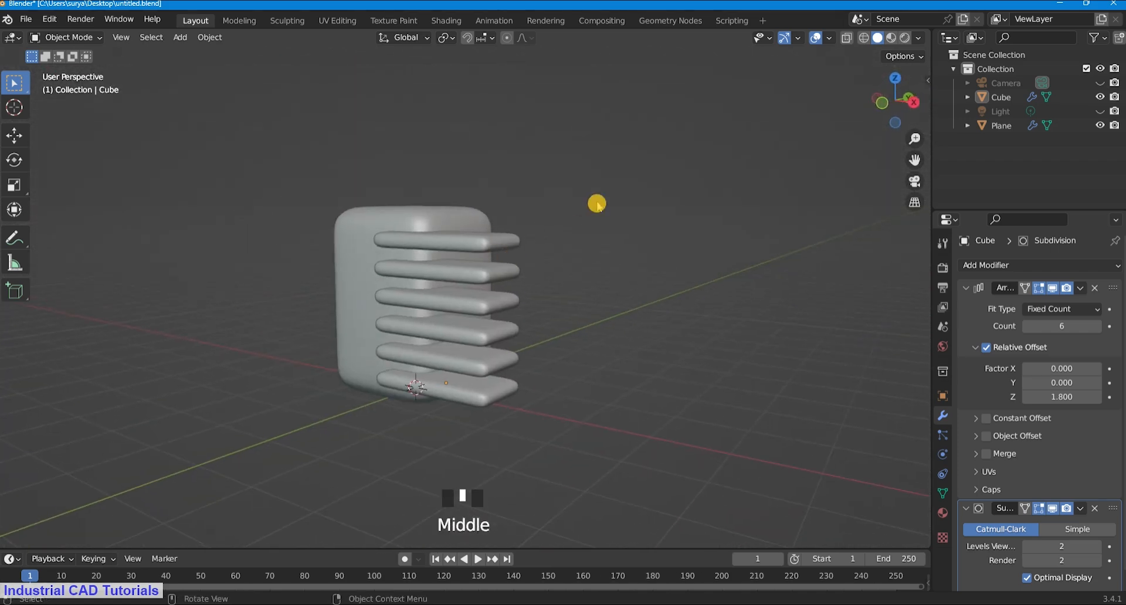
Collapse the Array modifier's settings and save the file.
click(978, 291)
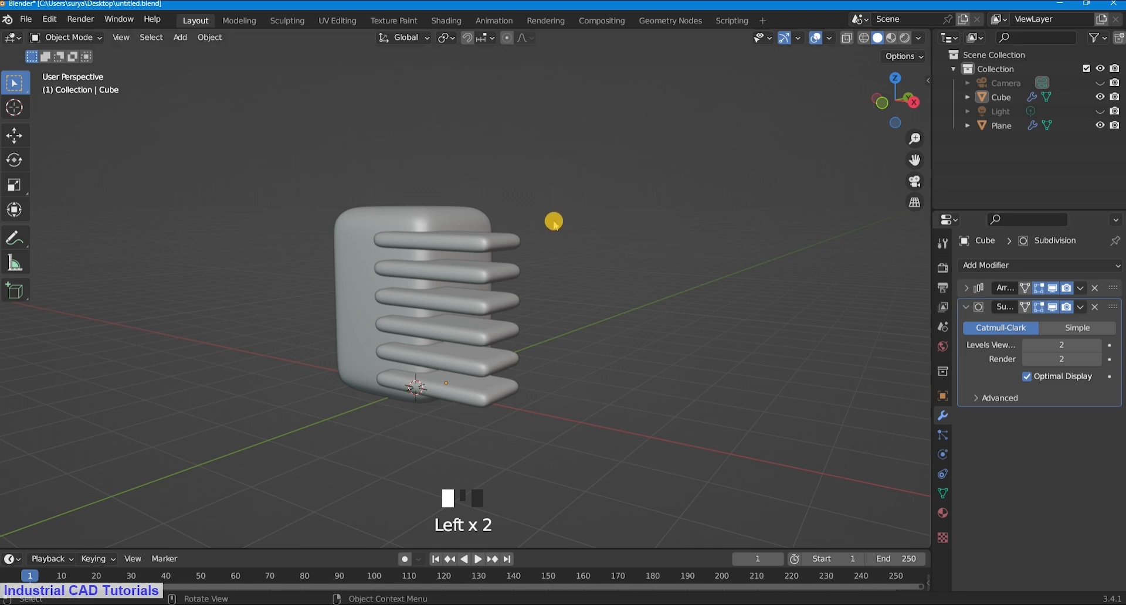
key(ctrl+s)
scroll(553, 221, up, 1)
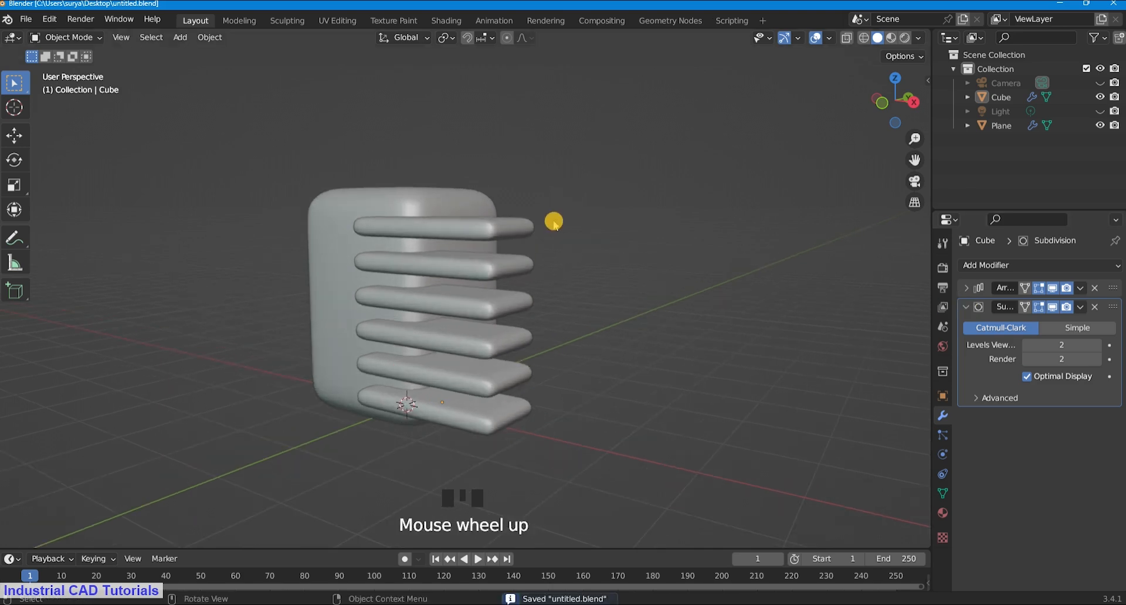
Toggle the slabs' visibility to check them against the rounded box, and save the file.
middle_drag(553, 221, 544, 242)
click(1100, 97)
click(1101, 97)
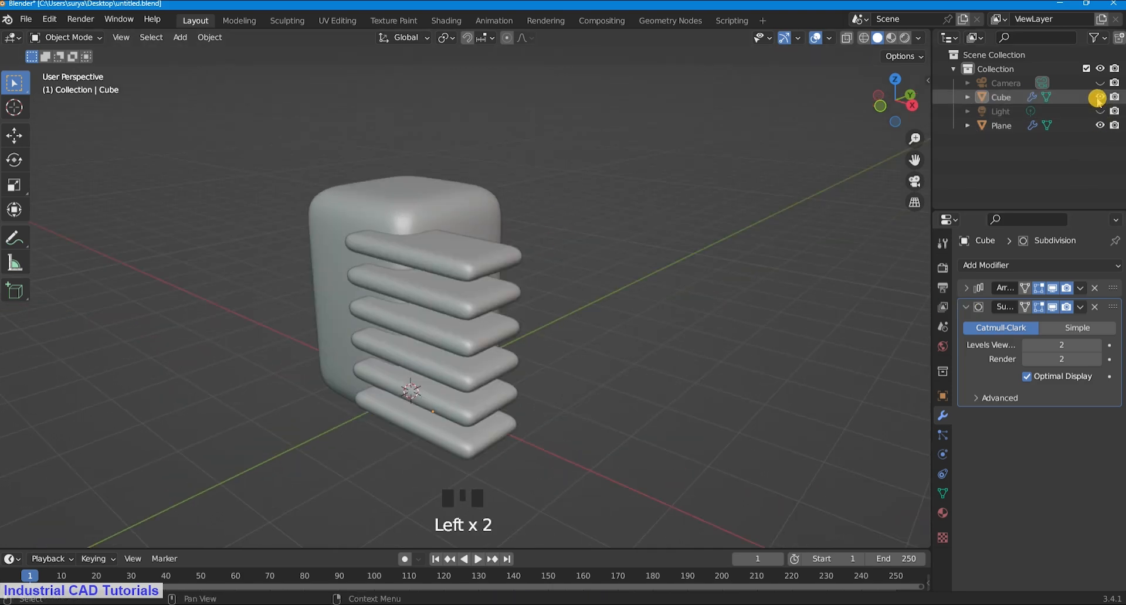
scroll(914, 175, down, 2)
key(ctrl+s)
Open the viewport sidebar and expand the Bool Tool options.
click(927, 80)
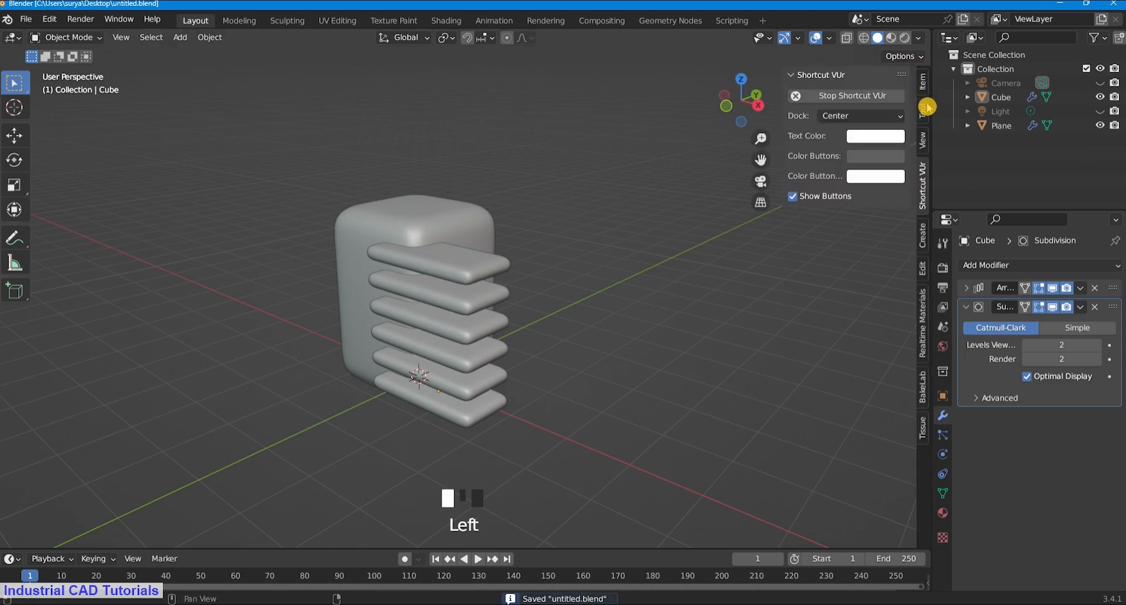
click(923, 141)
click(927, 109)
click(923, 268)
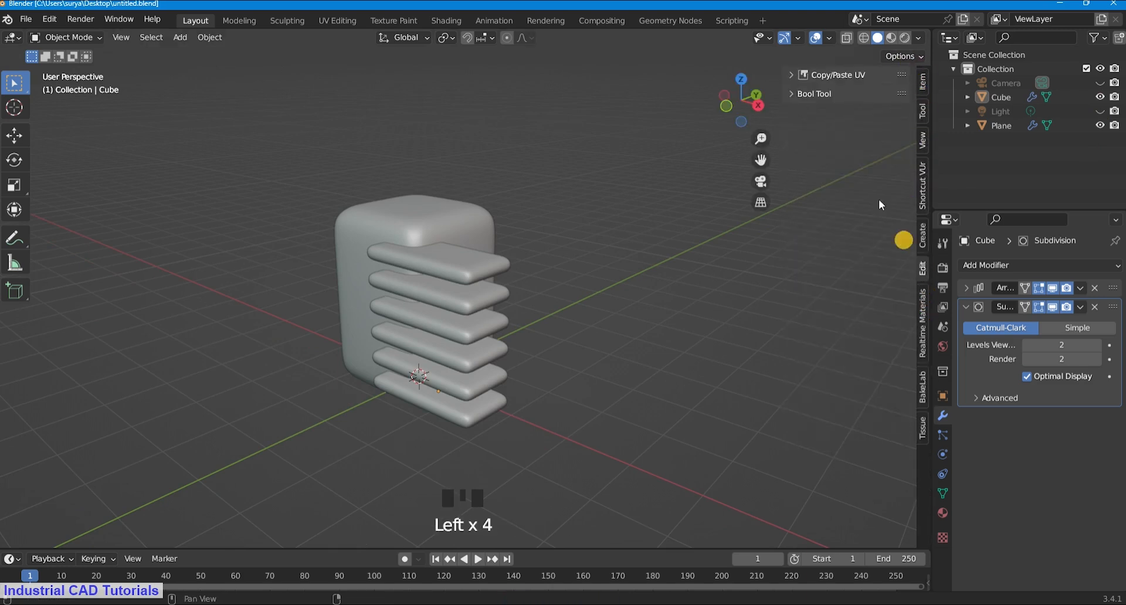
click(793, 93)
Look up "bool" among the add-ons in the preferences to check Bool Tool, close the preferences and save the file.
click(85, 218)
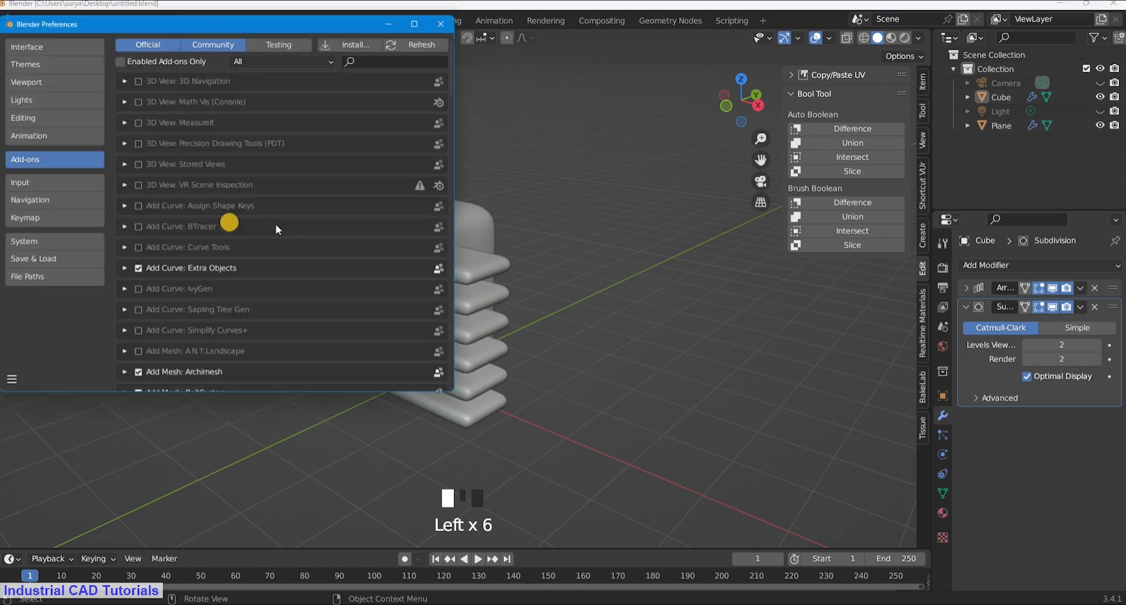
text(bool)
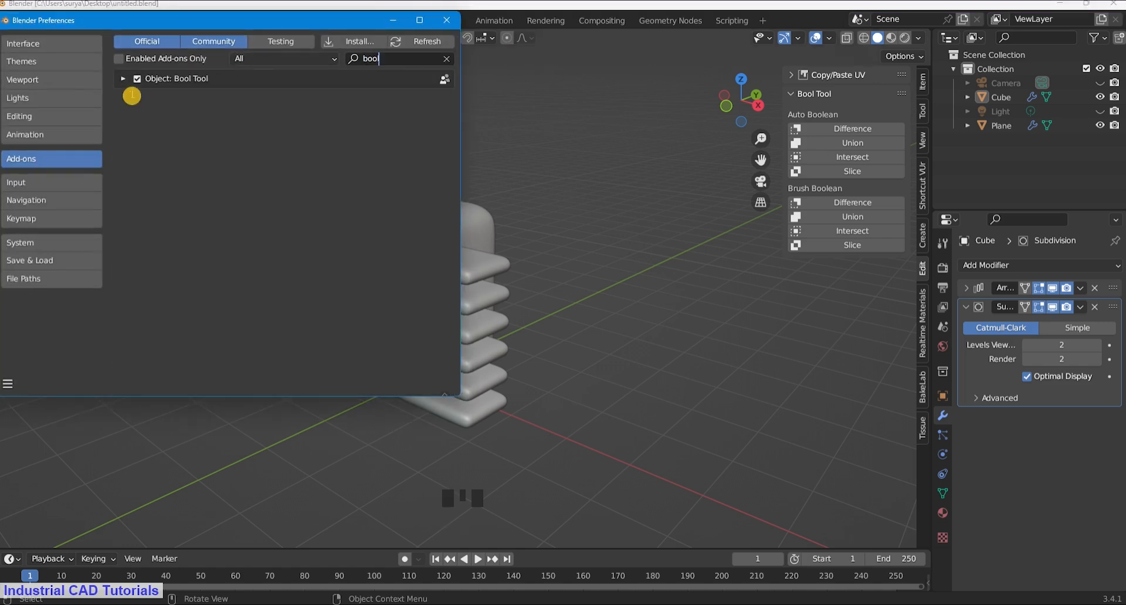
click(447, 21)
key(ctrl+s)
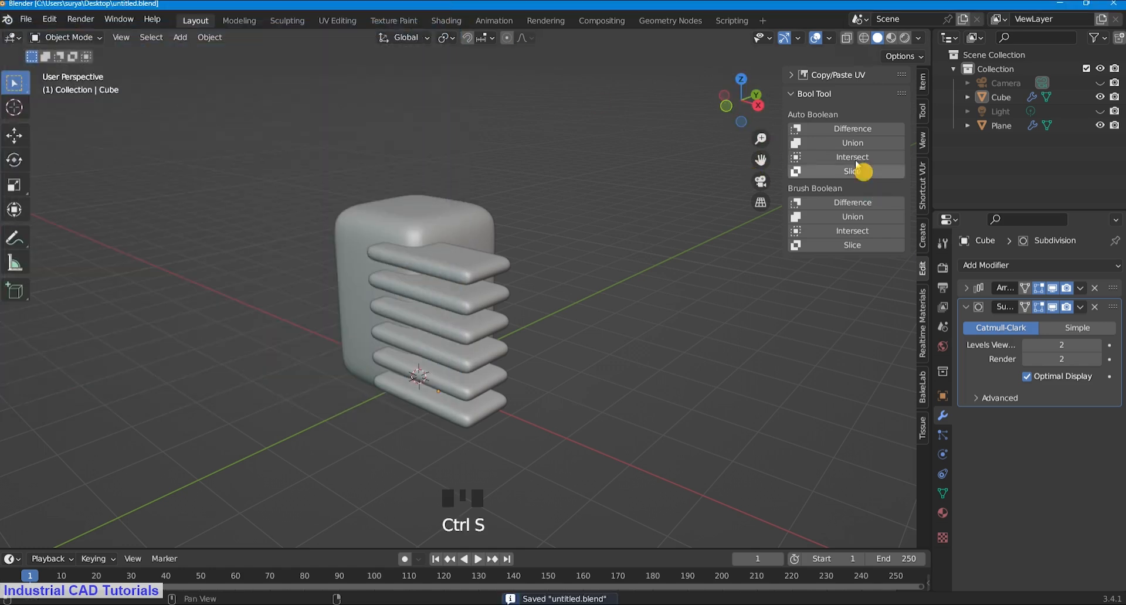
Try an Auto Boolean Difference on the rounded box and slabs with the slabs as active object, and undo it.
middle_drag(460, 225, 451, 217)
click(451, 217)
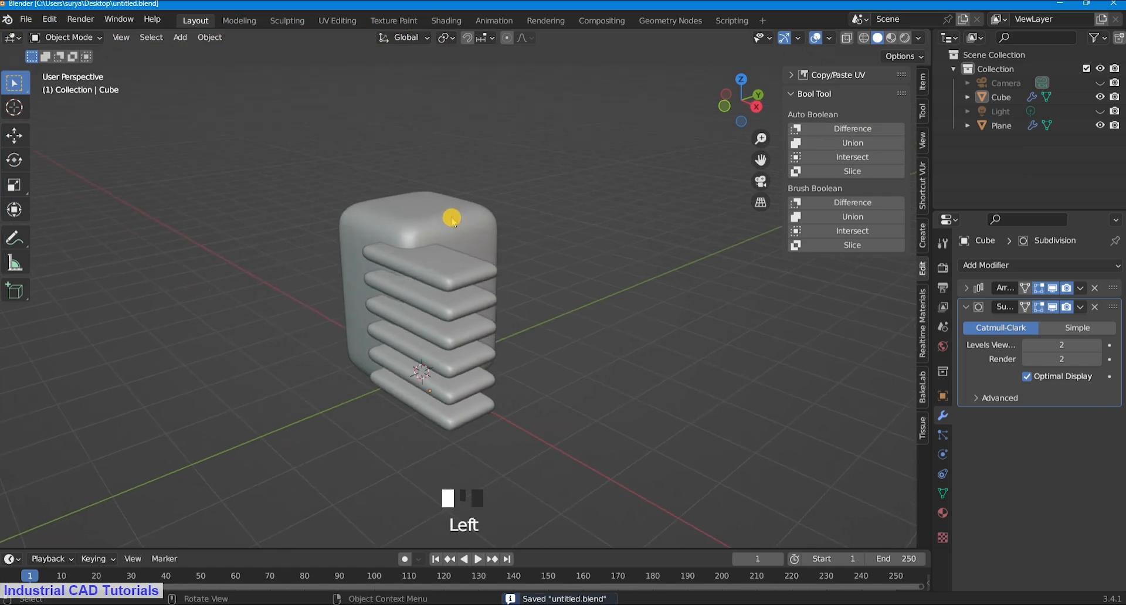
ctrl+click(478, 271)
shift+click(491, 282)
click(863, 131)
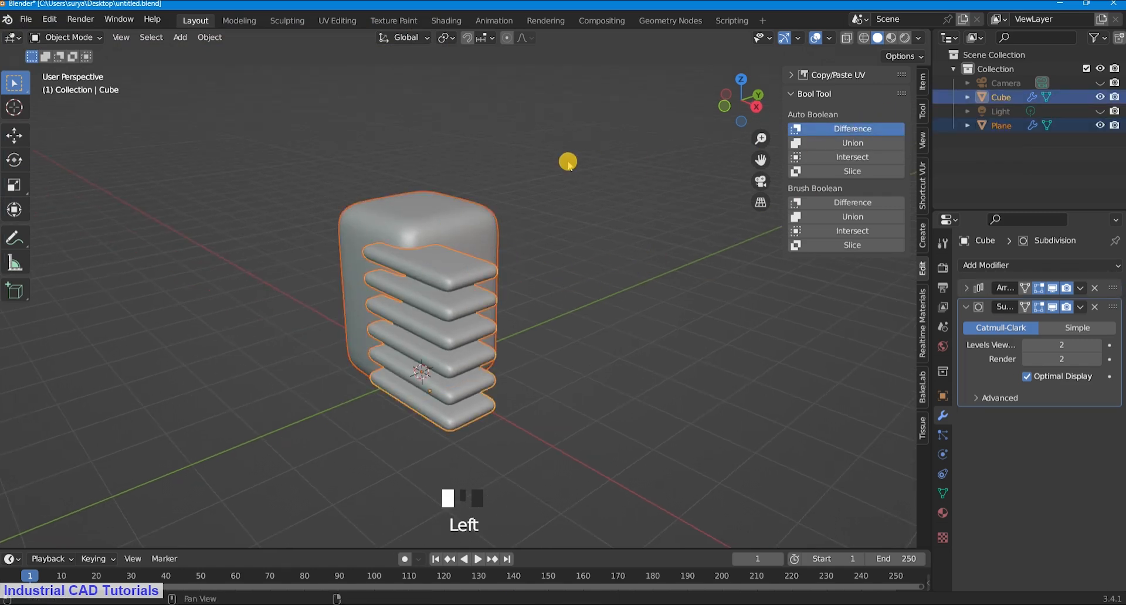
middle_drag(565, 161, 616, 175)
key(ctrl+z)
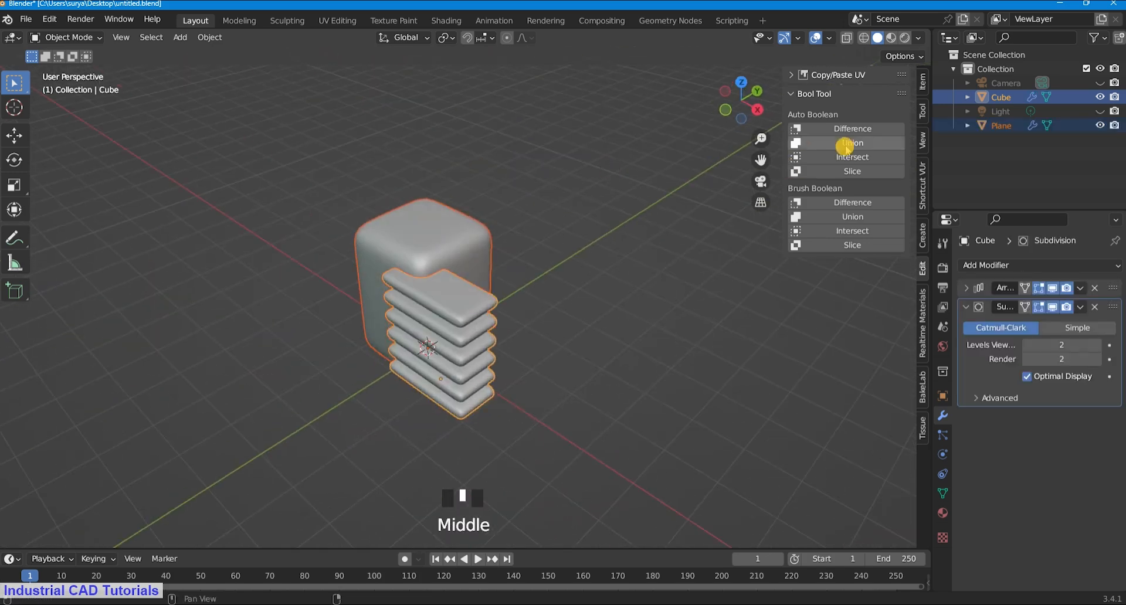
Make the rounded box the active object and subtract the slabs from it with an Auto Boolean Difference.
shift+click(457, 238)
click(826, 131)
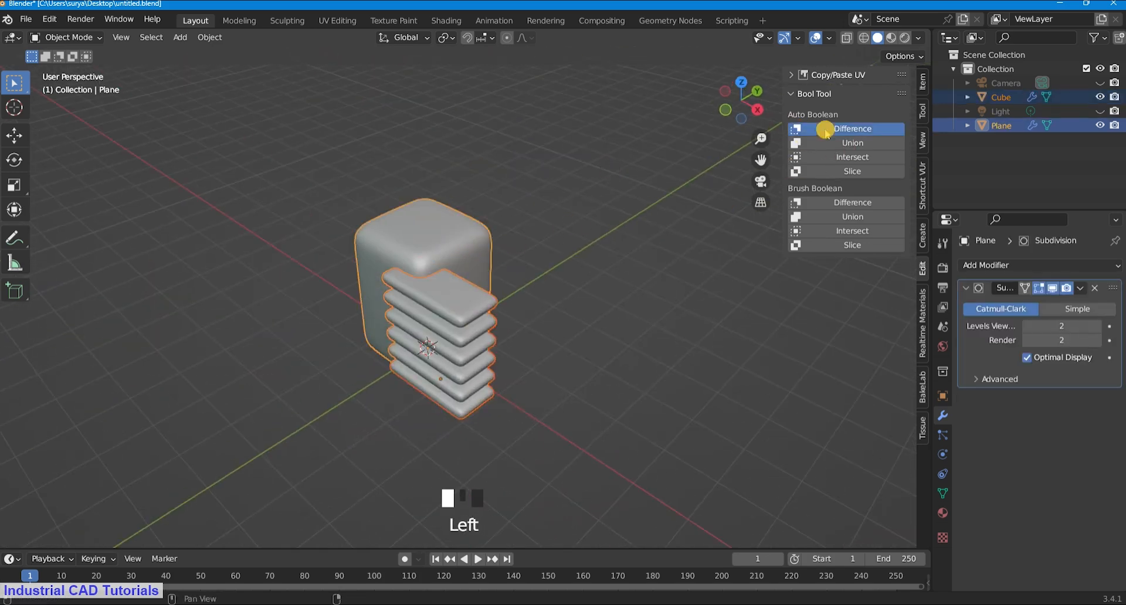
scroll(530, 297, up, 3)
middle_drag(530, 296, 530, 249)
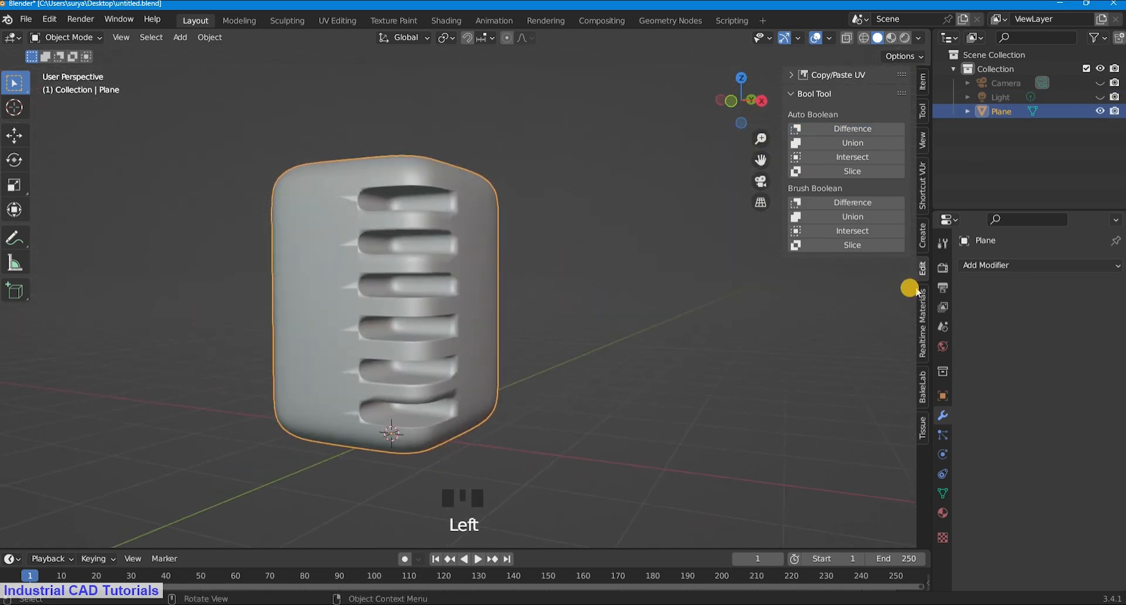
Add an Edge Split modifier to the slotted box and save the file.
double_click(1001, 265)
scroll(559, 254, up, 3)
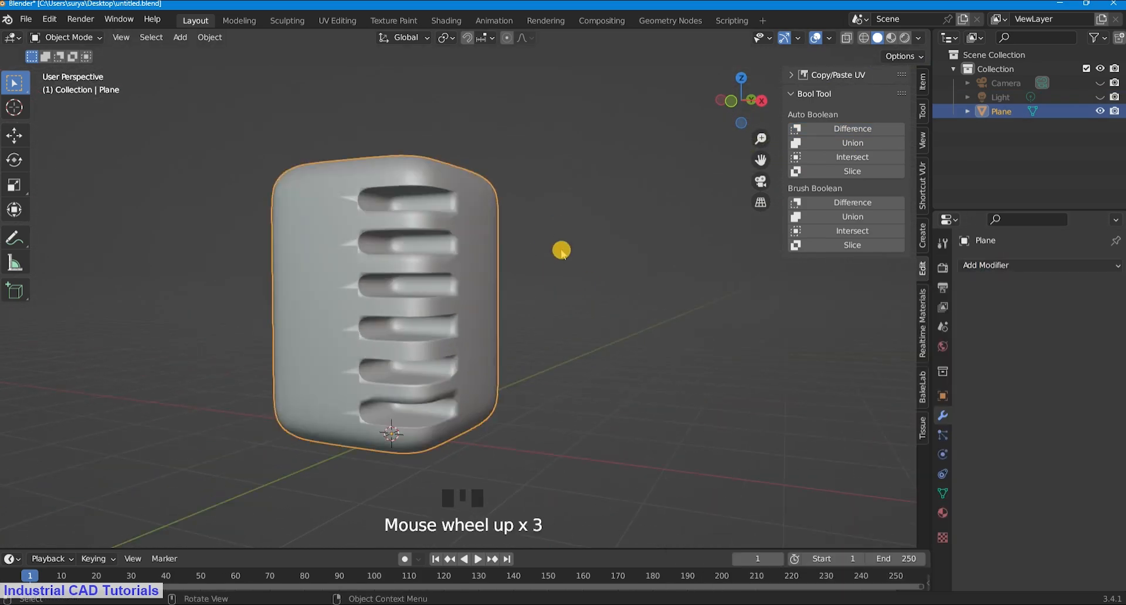
middle_drag(560, 252, 528, 264)
click(1056, 265)
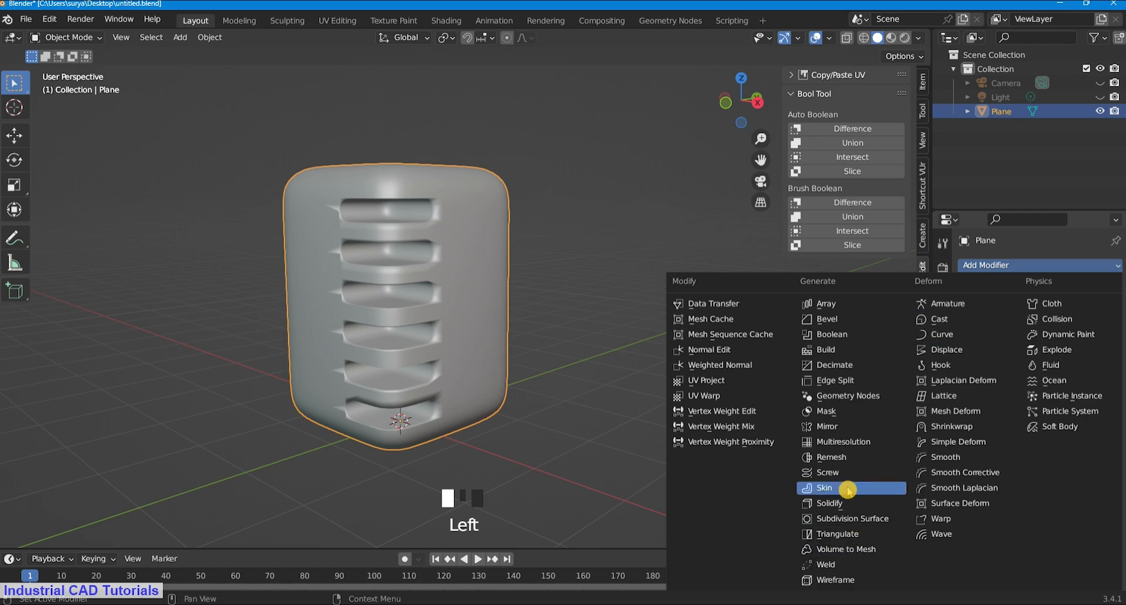
click(838, 381)
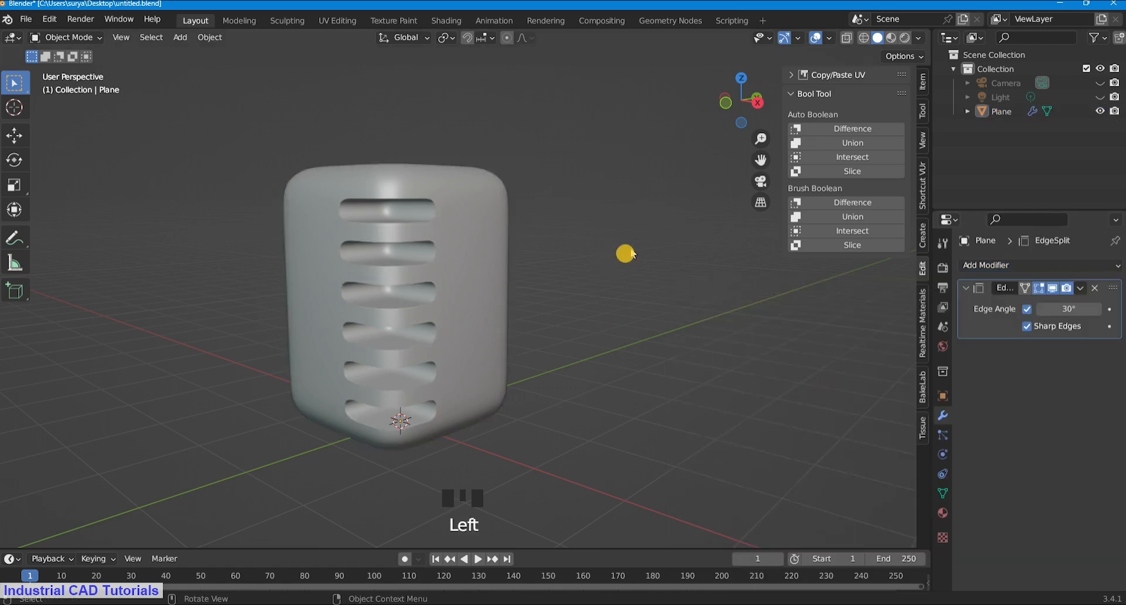
scroll(548, 275, down, 3)
middle_drag(549, 275, 512, 314)
scroll(538, 283, down, 2)
key(ctrl+s)
Check the slotted box through the camera view and select it.
scroll(535, 191, down, 2)
scroll(528, 299, up, 2)
scroll(516, 317, down, 2)
key(KP_0)
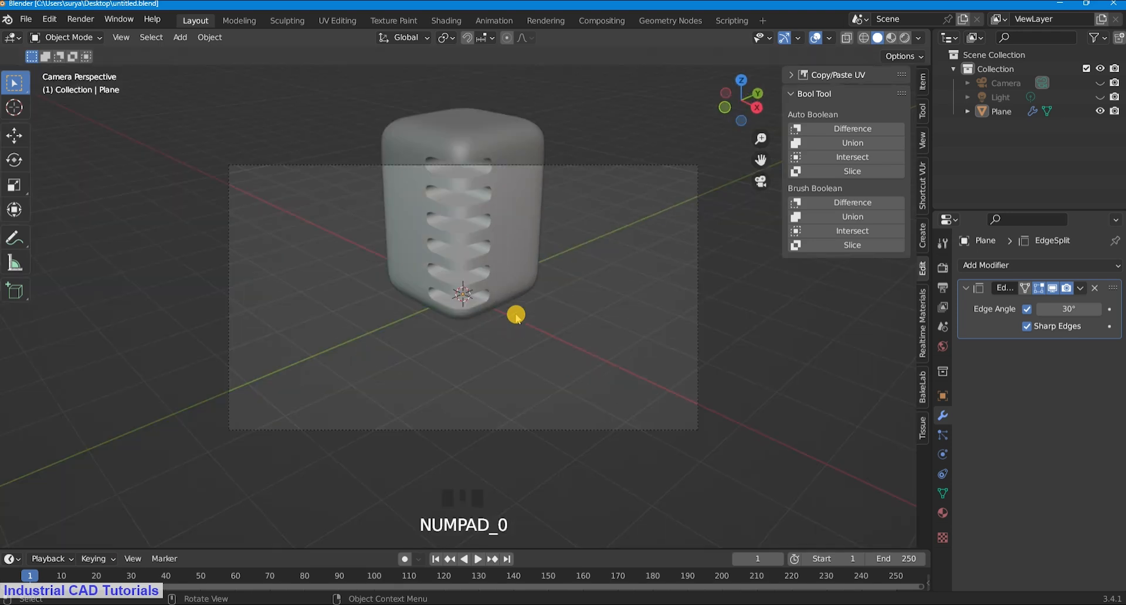
click(532, 281)
scroll(536, 284, down, 2)
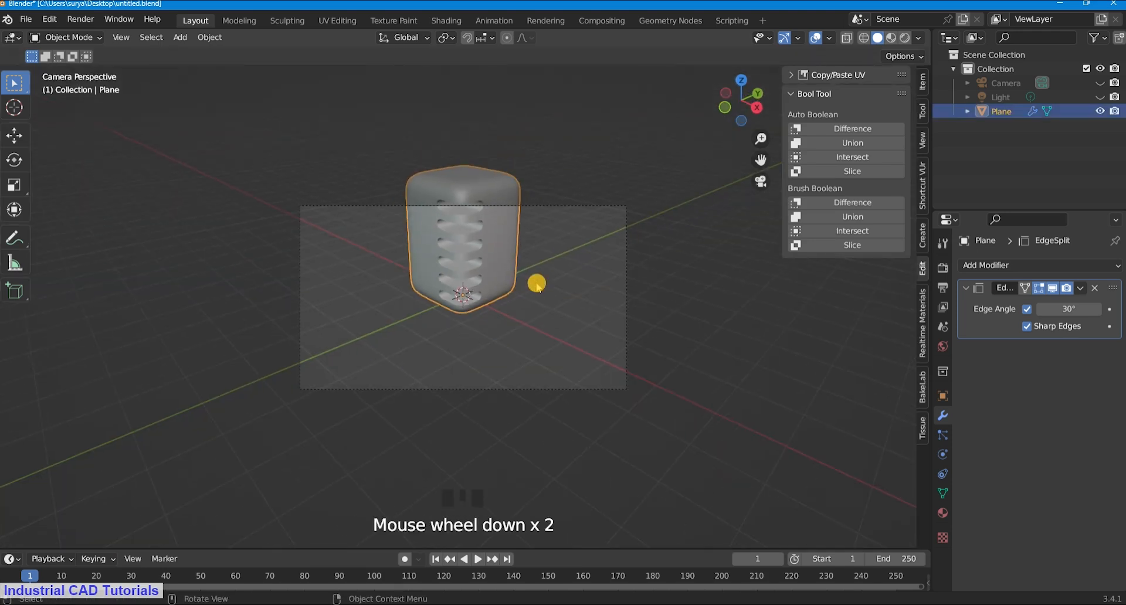
scroll(537, 284, up, 2)
Examine the six corner slots and the top of the box from several angles.
middle_drag(527, 312, 532, 185)
scroll(532, 183, up, 4)
drag(761, 159, 742, 260)
scroll(557, 248, down, 4)
scroll(556, 249, up, 3)
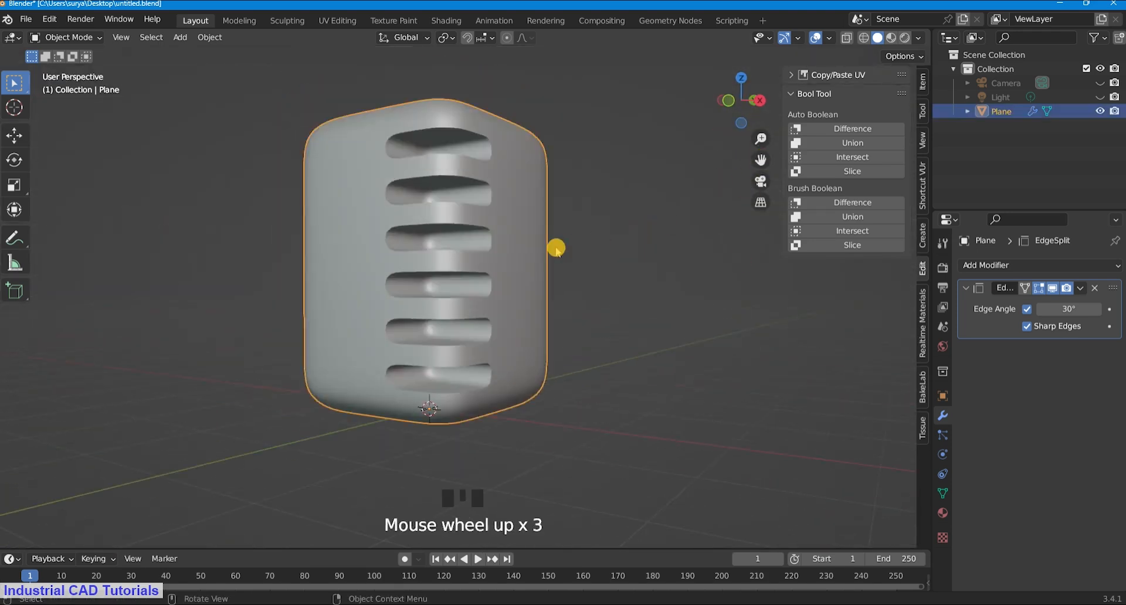
middle_drag(556, 249, 546, 290)
scroll(548, 284, down, 2)
drag(761, 159, 767, 239)
scroll(613, 211, up, 1)
middle_drag(614, 211, 651, 216)
click(651, 216)
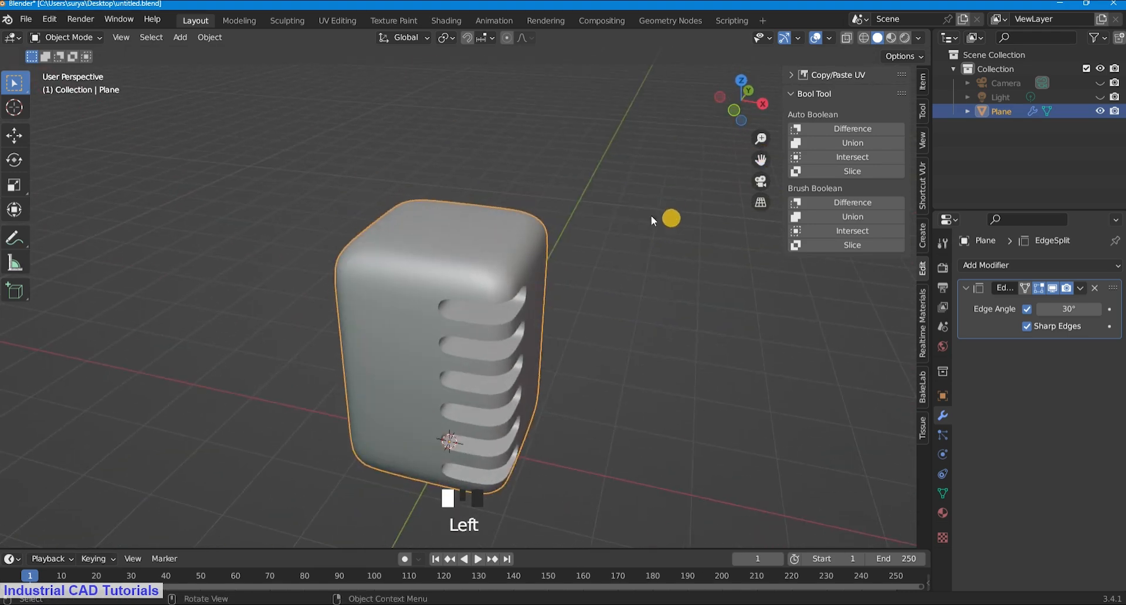
Switch the slotted box to Edit Mode and view it straight from the top.
click(66, 36)
click(74, 70)
scroll(707, 221, up, 2)
scroll(708, 211, down, 1)
mouse_move(744, 118)
mouse_down()
mouse_move(757, 149)
mouse_move(733, 101)
mouse_up()
middle_drag(734, 100, 480, 227)
key(KP_7)
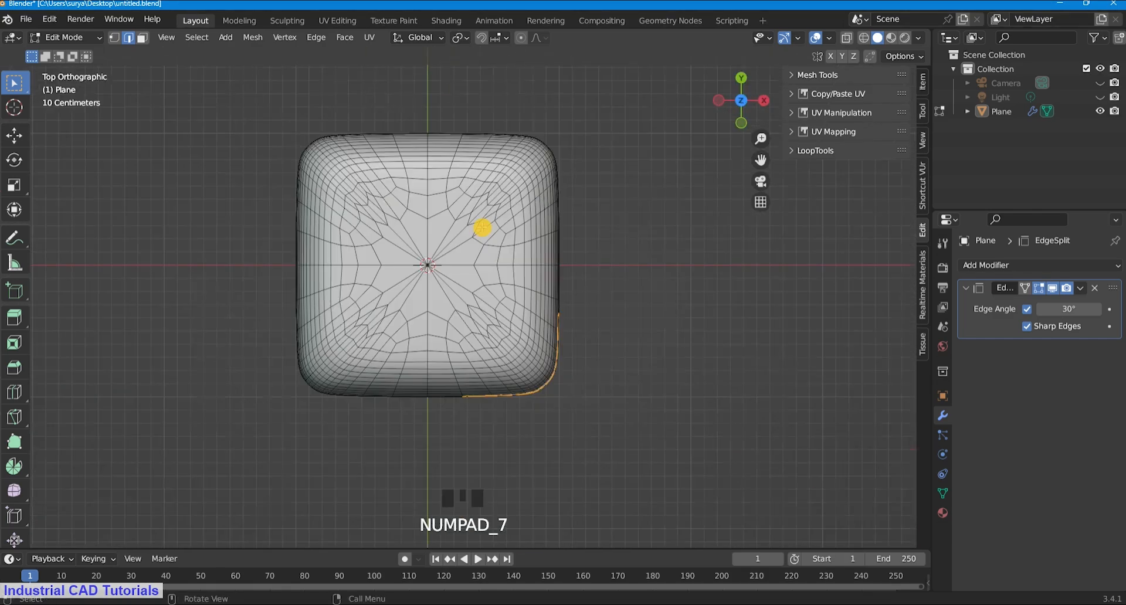
Switch to face selection and select the faces covering the central area of the box's top.
scroll(483, 343, up, 1)
shift+click(329, 178)
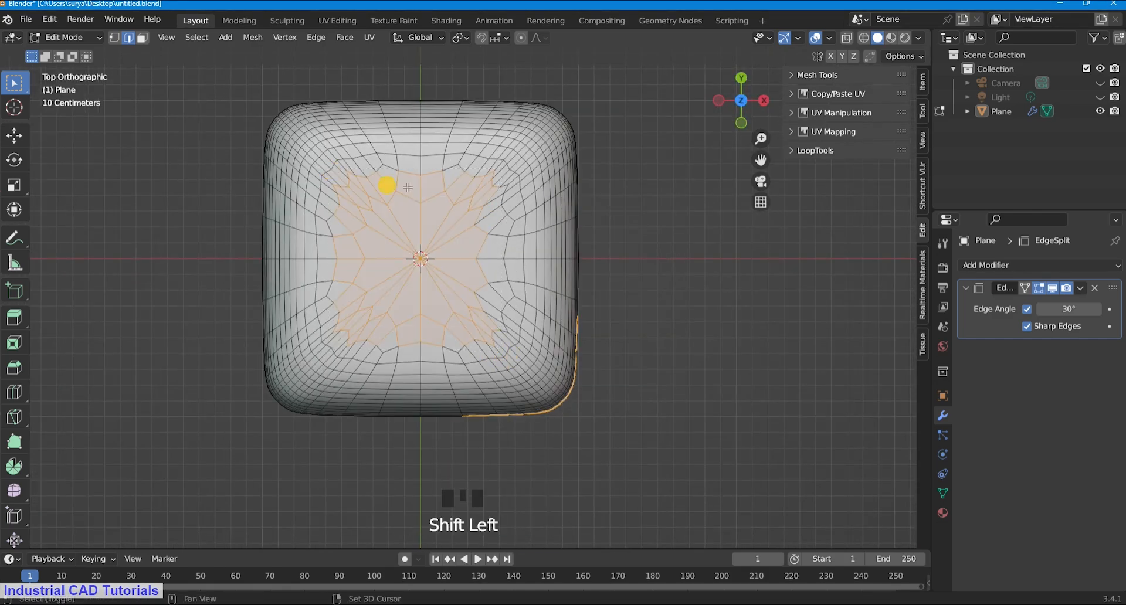
click(144, 40)
shift+drag(503, 352, 337, 236)
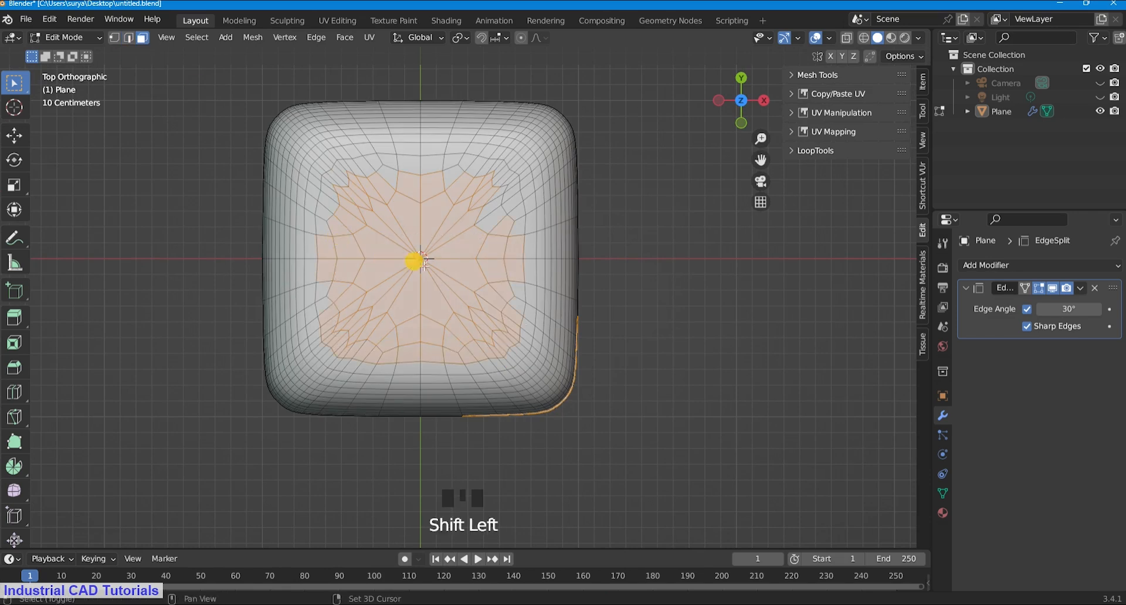
shift+drag(511, 360, 391, 291)
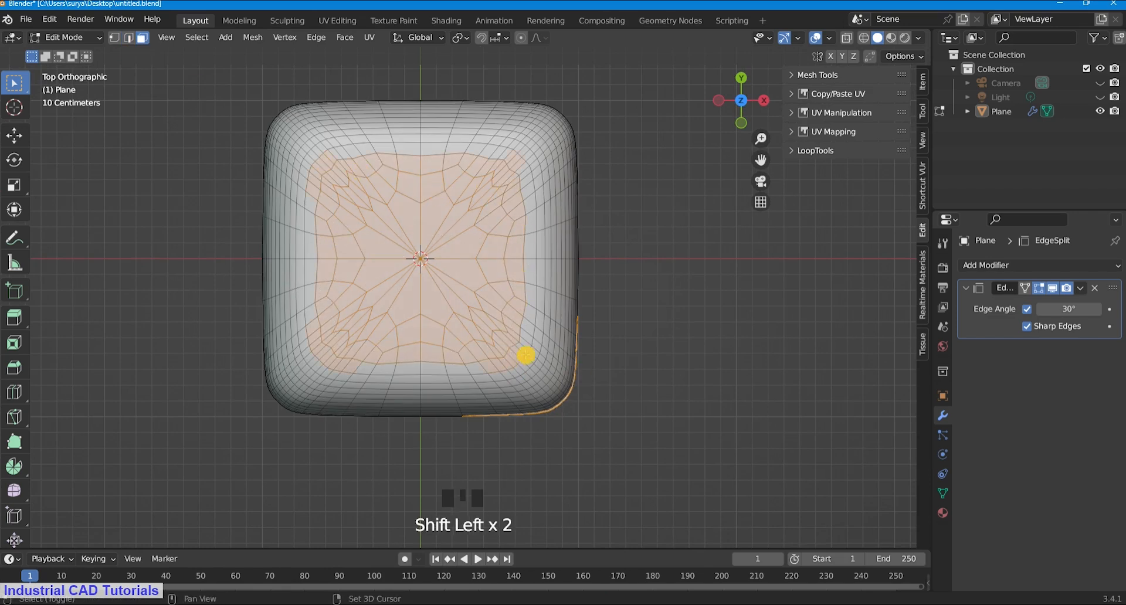
Switch between Object Mode and Edit Mode, clear the mesh selection and end in Edit Mode.
click(94, 38)
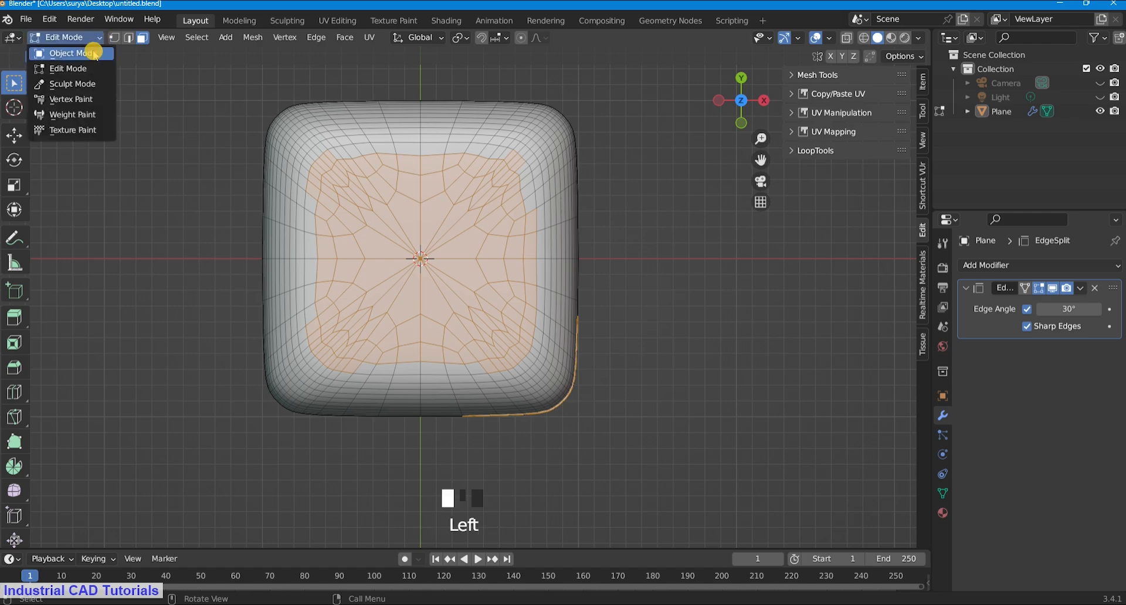
click(94, 50)
click(70, 38)
click(76, 64)
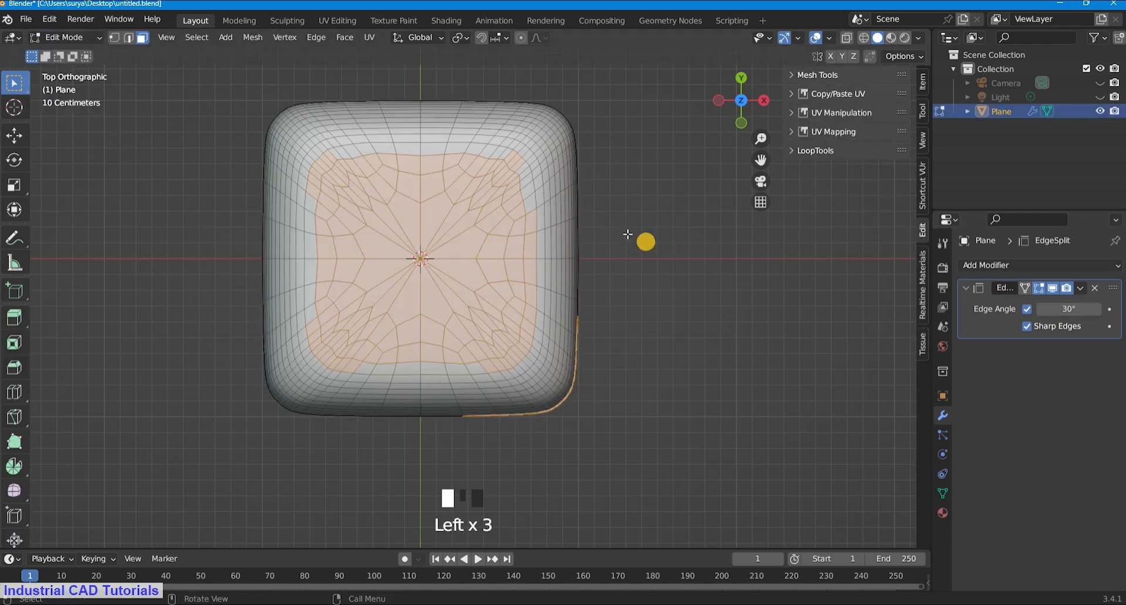
click(65, 37)
click(58, 51)
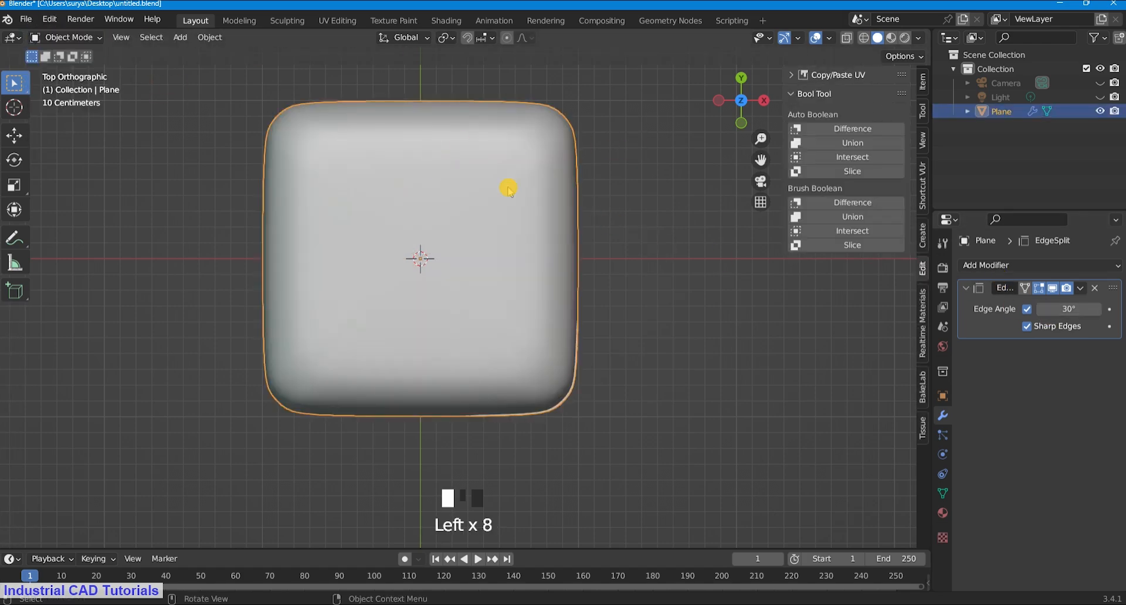
click(64, 37)
click(64, 37)
click(64, 37)
click(64, 64)
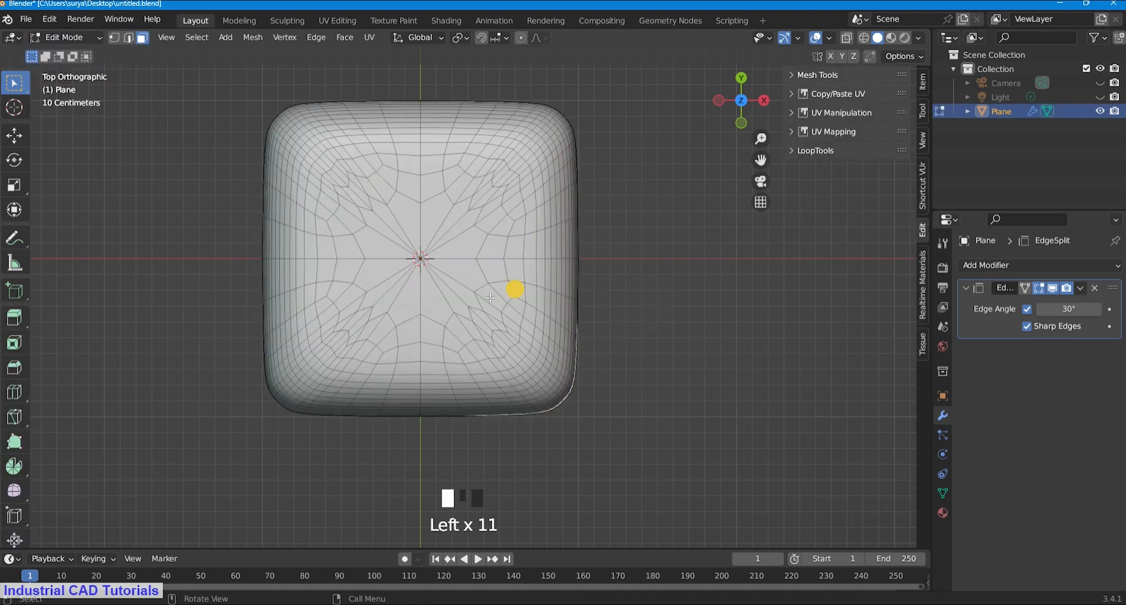
Select the faces of the top's central area and delete them with the Faces option.
shift+click(488, 332)
key(x)
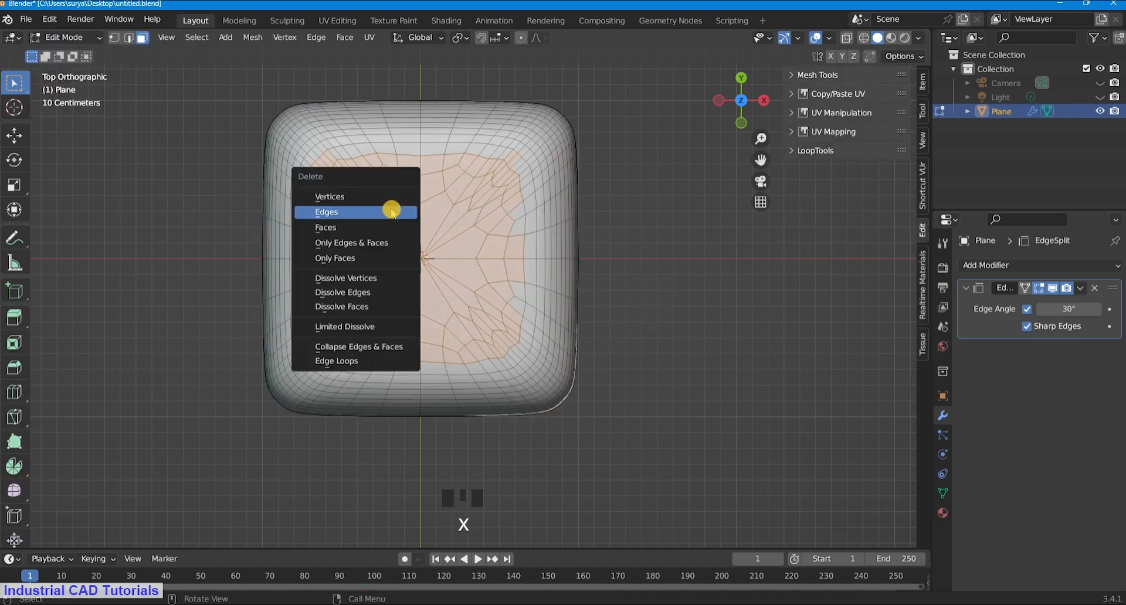
click(389, 233)
Try to delete an extended selection of faces covering the central area of the box's top.
shift+click(334, 171)
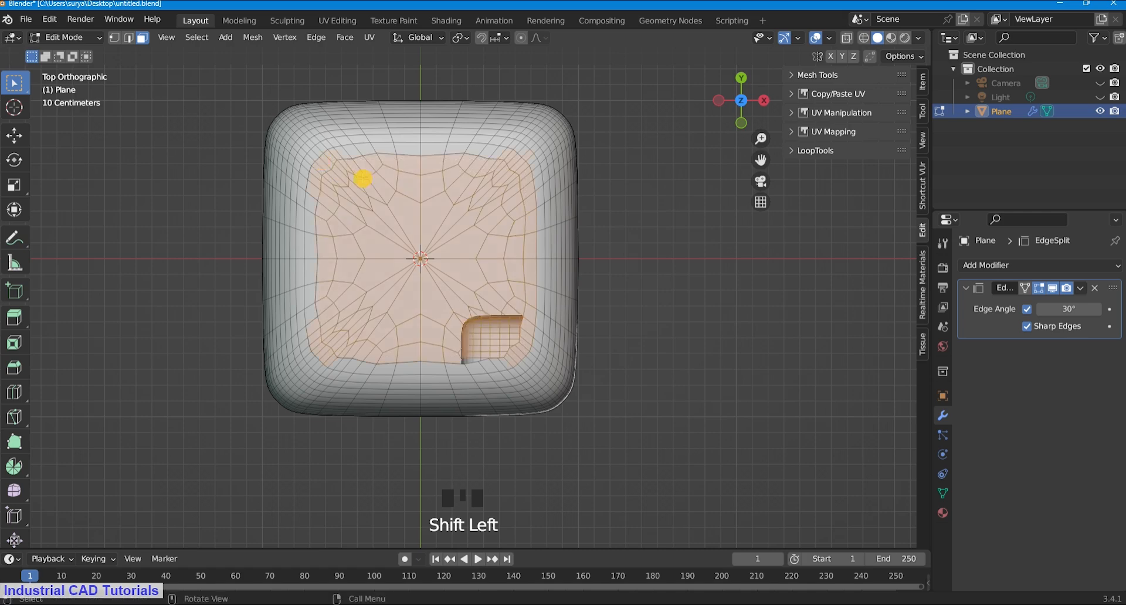
key(x)
click(364, 176)
key(ctrl+z)
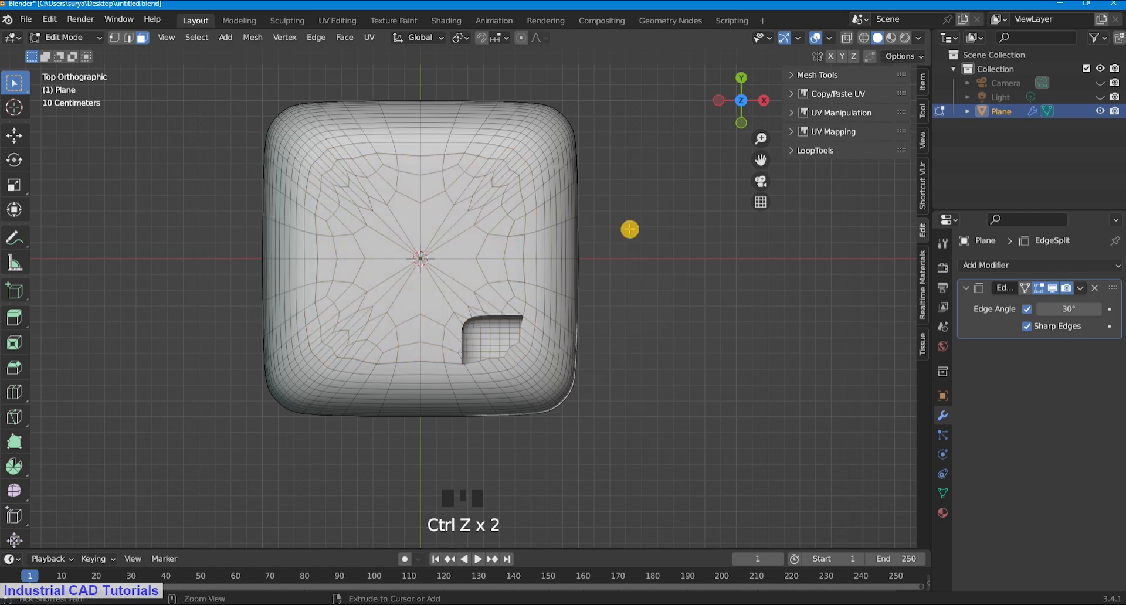
key(ctrl+z)
Reselect the top's central faces from straight above, try deleting them as faces, and undo that deletion.
scroll(637, 253, down, 2)
middle_drag(634, 284, 523, 545)
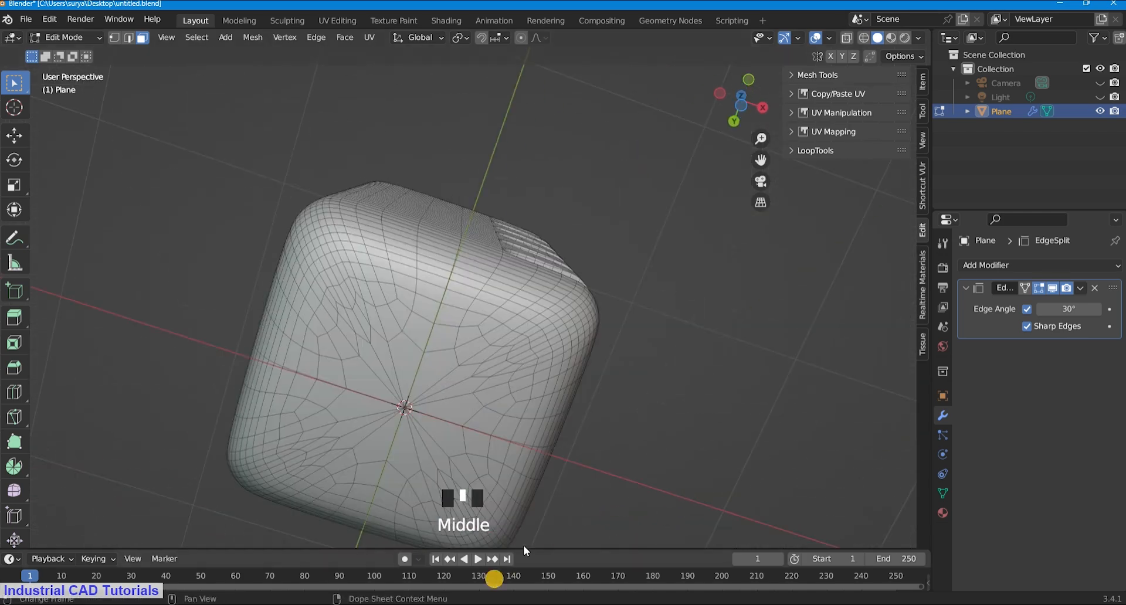
scroll(561, 244, down, 2)
scroll(477, 339, up, 1)
middle_drag(561, 244, 500, 341)
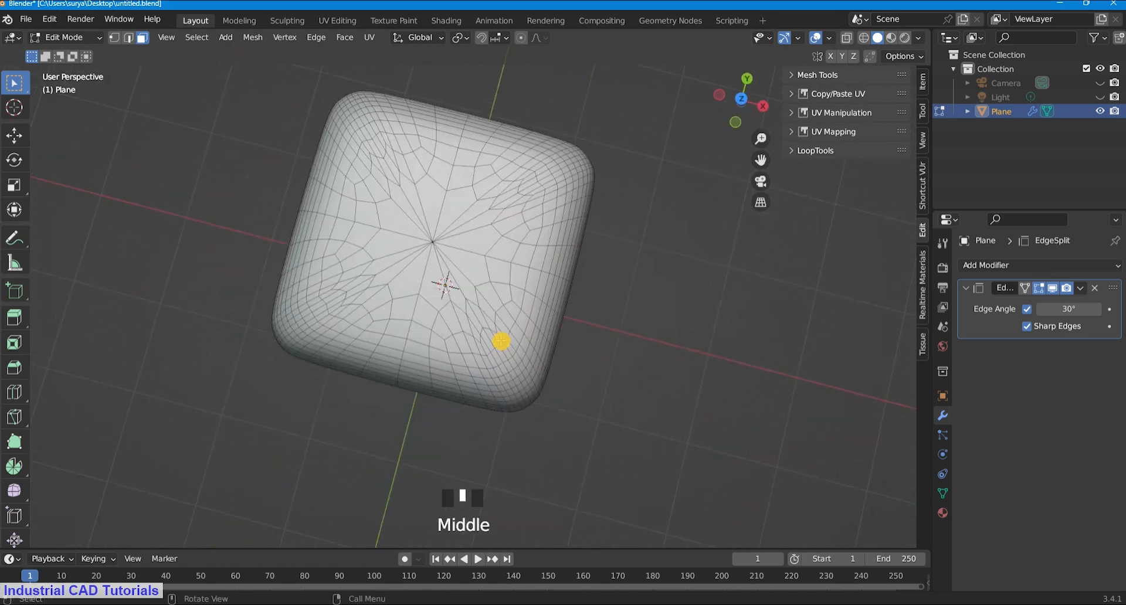
key(KP_7)
scroll(501, 340, up, 2)
drag(510, 363, 309, 139)
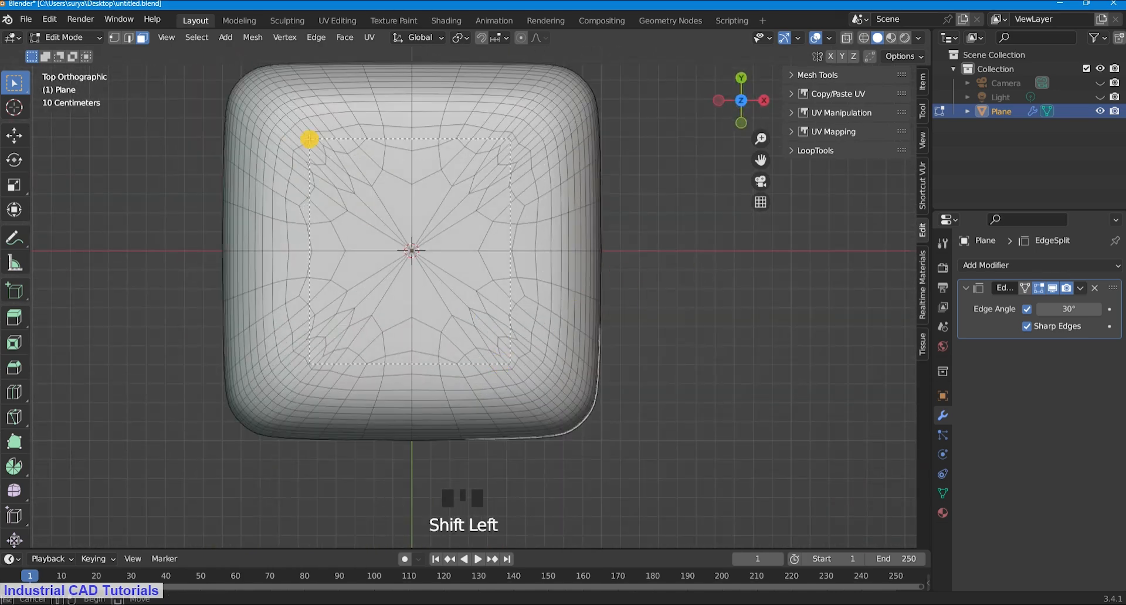
key(x)
click(371, 163)
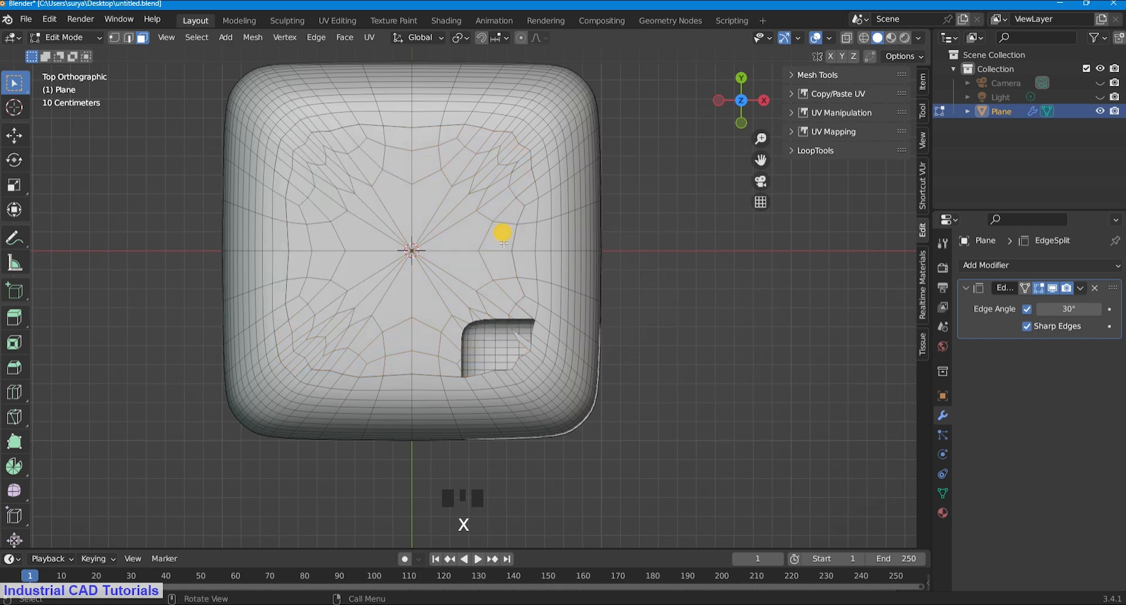
key(ctrl+z)
Select the faces in the central area of the box's bottom and delete them with the Faces option.
scroll(681, 319, down, 2)
middle_drag(681, 319, 674, 78)
scroll(496, 432, up, 2)
click(389, 301)
key(x)
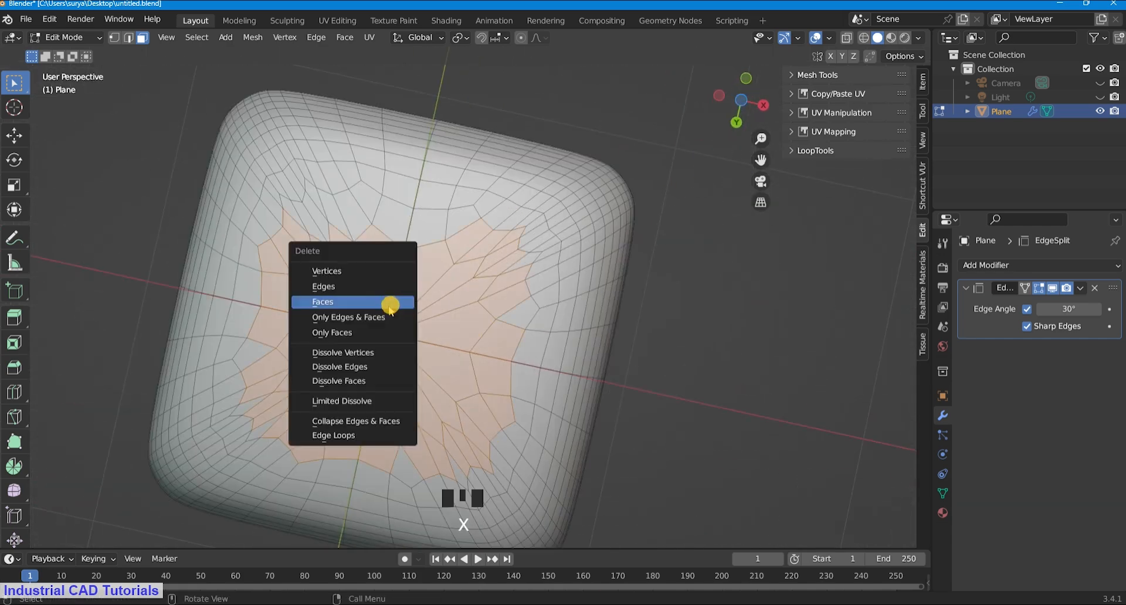
click(390, 301)
scroll(512, 319, down, 2)
middle_drag(512, 319, 546, 291)
scroll(503, 369, up, 2)
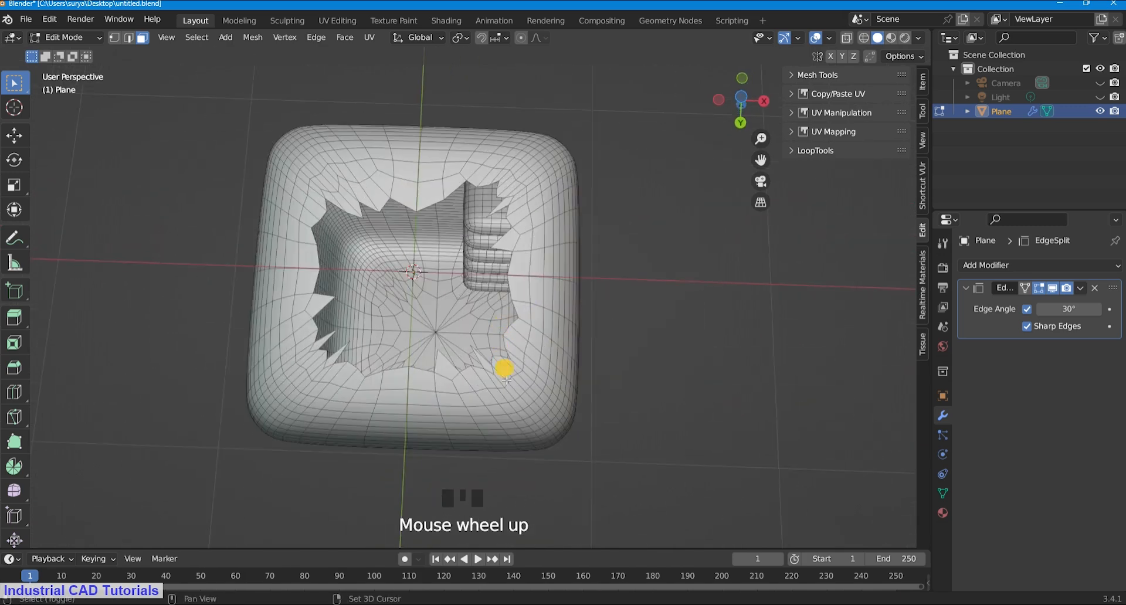
Try to remove the jagged leftover faces along the edge of the bottom opening a few at a time.
shift+click(405, 360)
key(x)
click(422, 347)
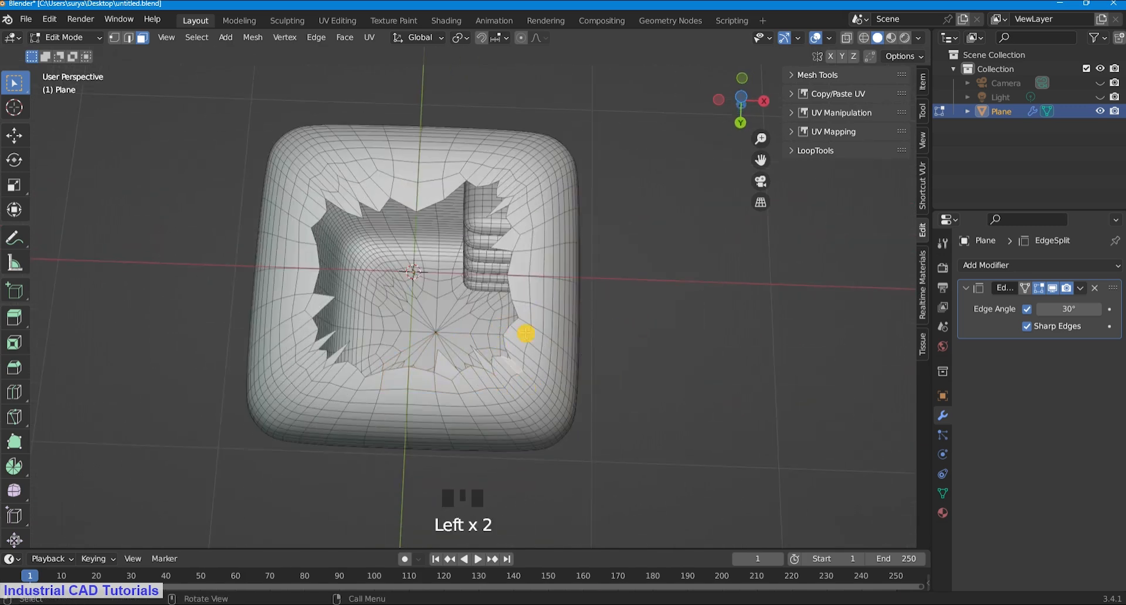
key(x)
click(516, 363)
shift+click(528, 314)
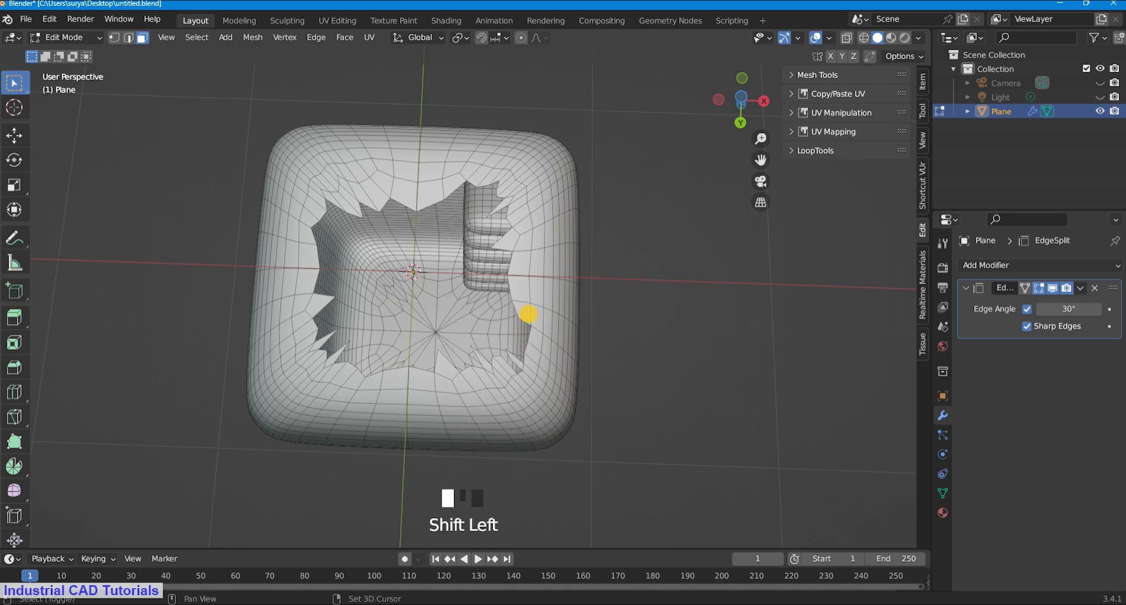
Undo the recent deletions and selections of jagged faces around the bottom opening.
key(ctrl+z)
middle_drag(626, 226, 468, 399)
scroll(546, 271, up, 2)
key(ctrl+z)
scroll(510, 281, down, 2)
shift+drag(492, 398, 444, 399)
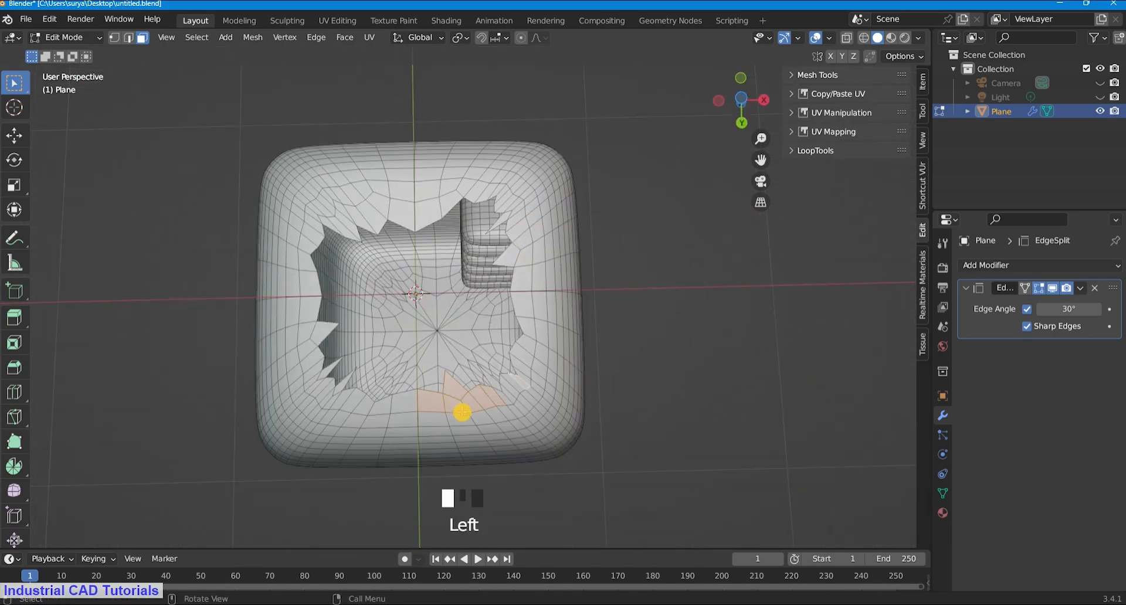
scroll(573, 303, down, 2)
key(ctrl+z)
key(ctrl+z)
key(ctrl+z)
key(ctrl+z)
From straight above, select all faces of the top up to the rounded rim and delete them with the Faces option.
key(KP_7)
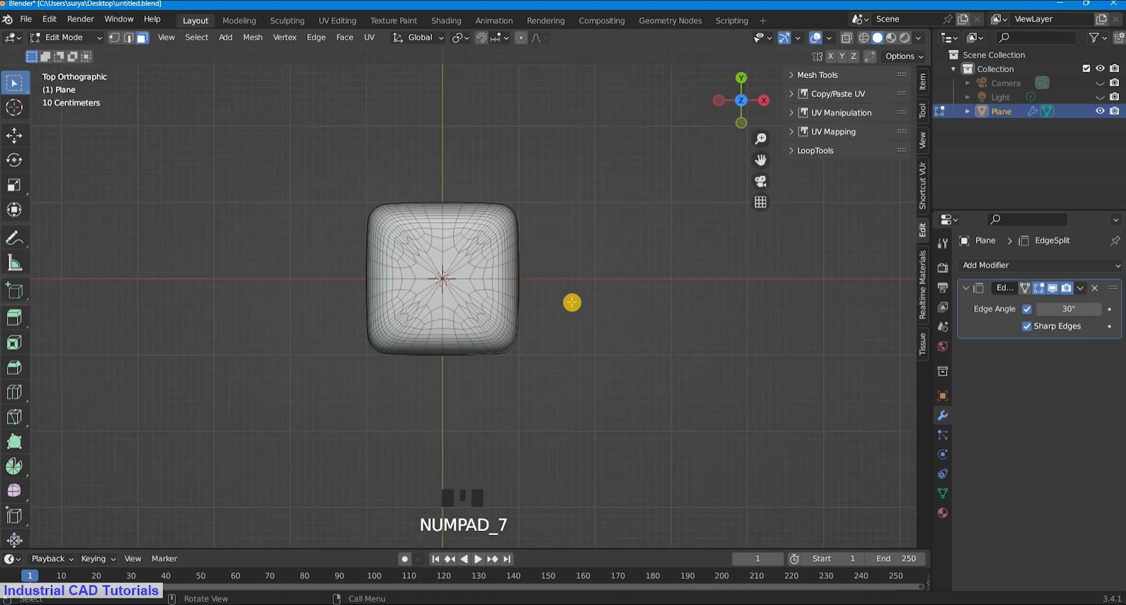
scroll(516, 327, up, 5)
drag(511, 362, 310, 140)
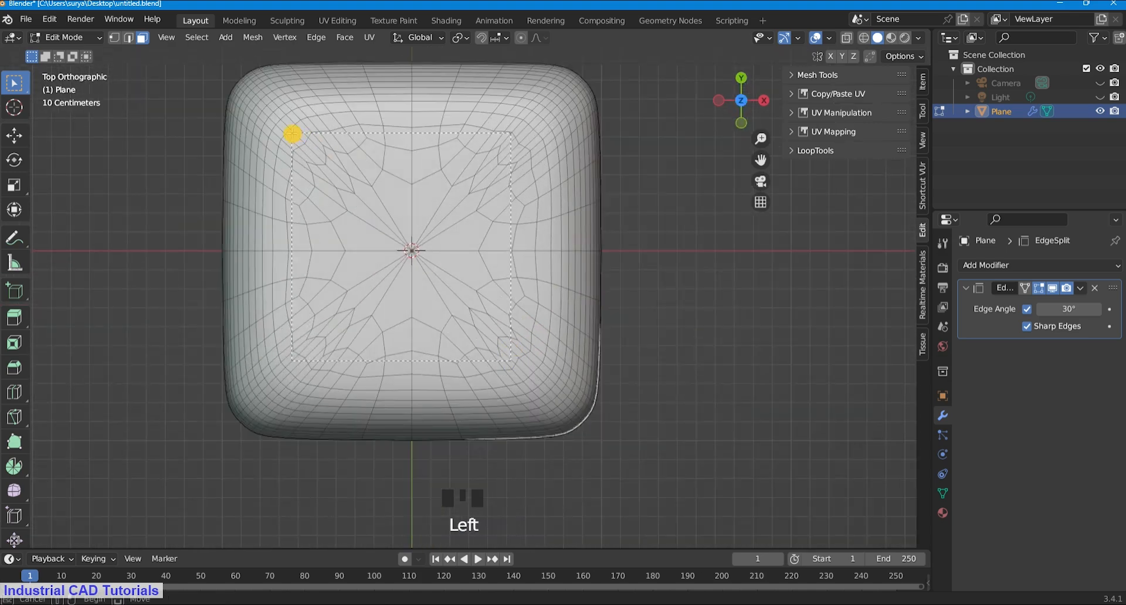
shift+drag(541, 352, 515, 160)
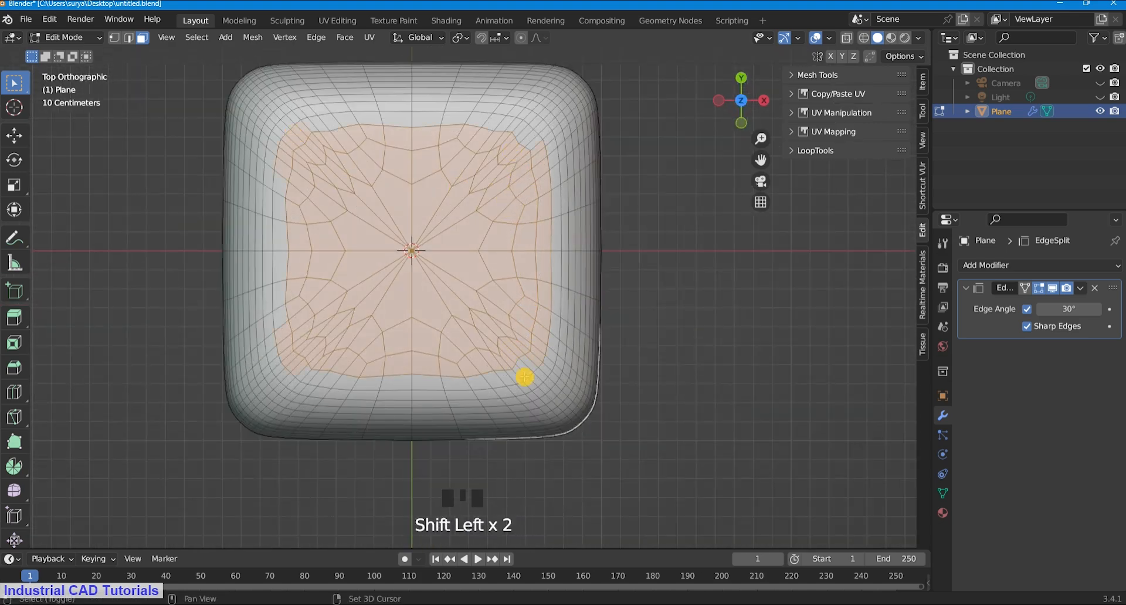
shift+drag(322, 377, 305, 358)
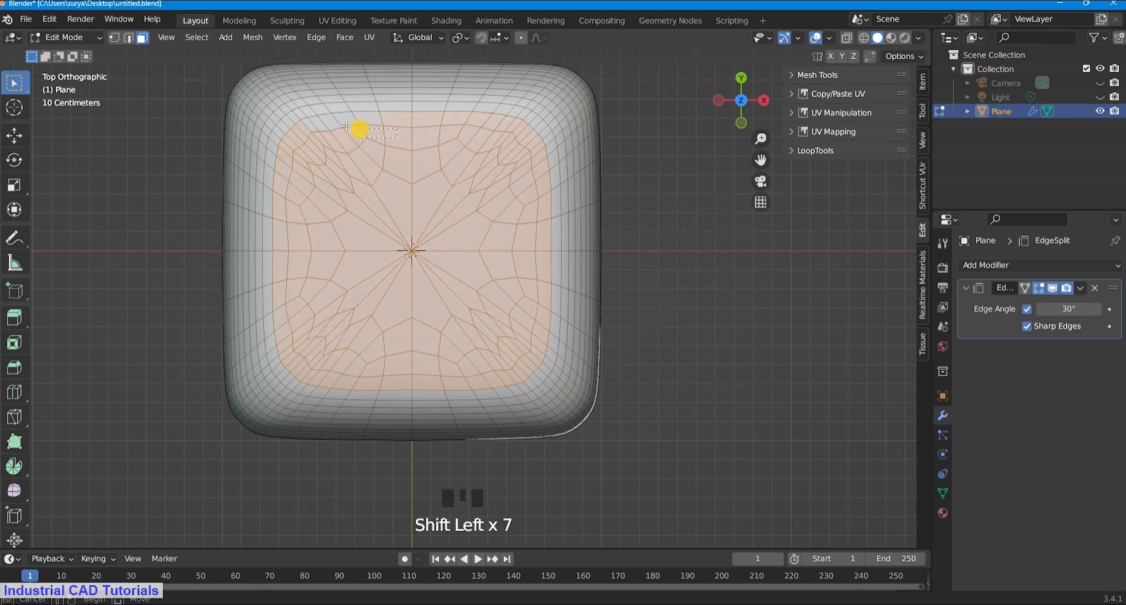
key(x)
click(441, 171)
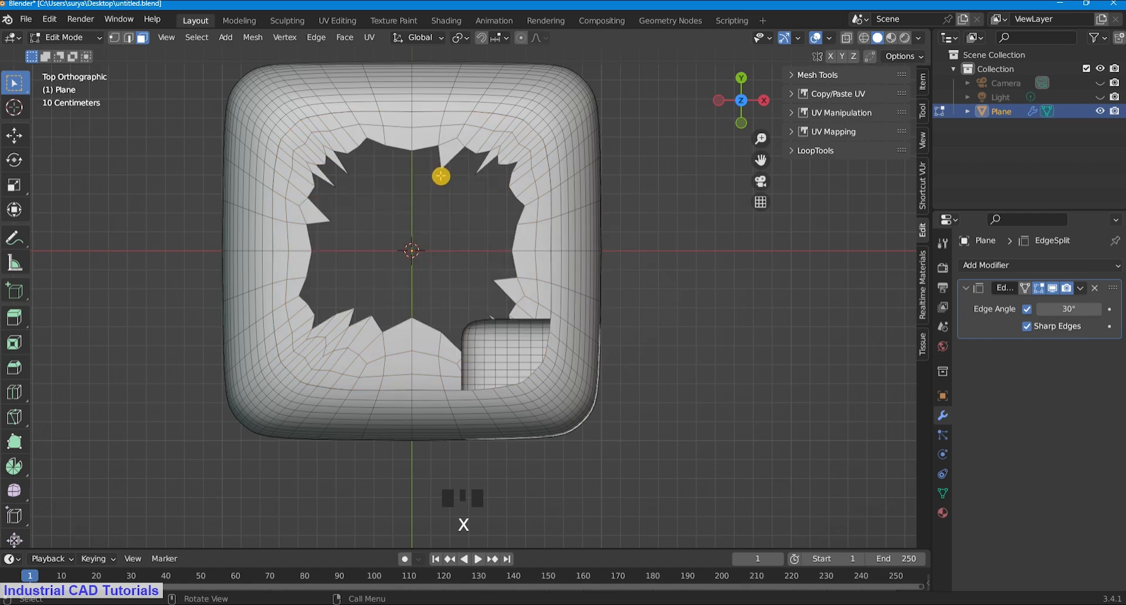
Examine the opened box from below and return to the straight top view.
middle_drag(441, 209, 481, 223)
middle_drag(485, 358, 486, 125)
key(KP_7)
key(KP_9)
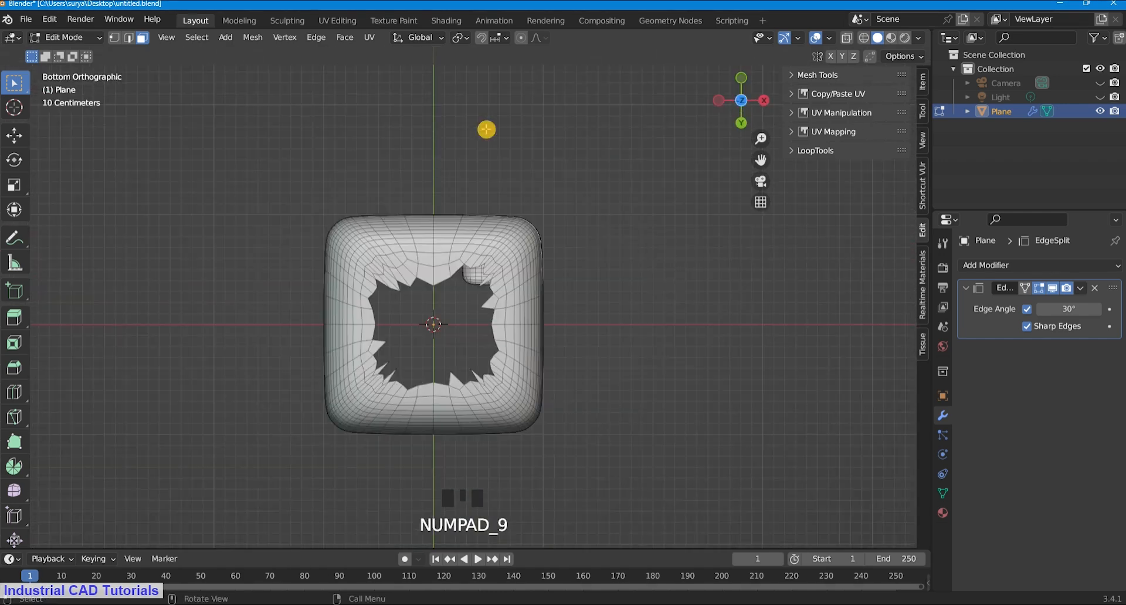
middle_drag(585, 243, 636, 192)
key(KP_7)
scroll(477, 334, up, 3)
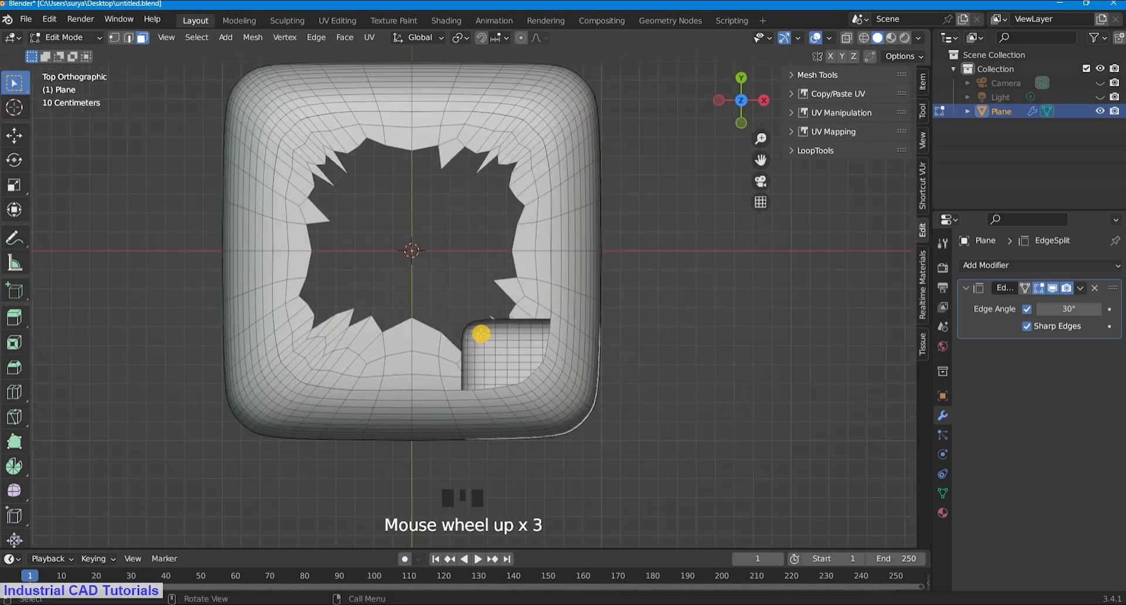
shift+drag(479, 342, 406, 384)
shift+drag(360, 323, 303, 162)
click(521, 218)
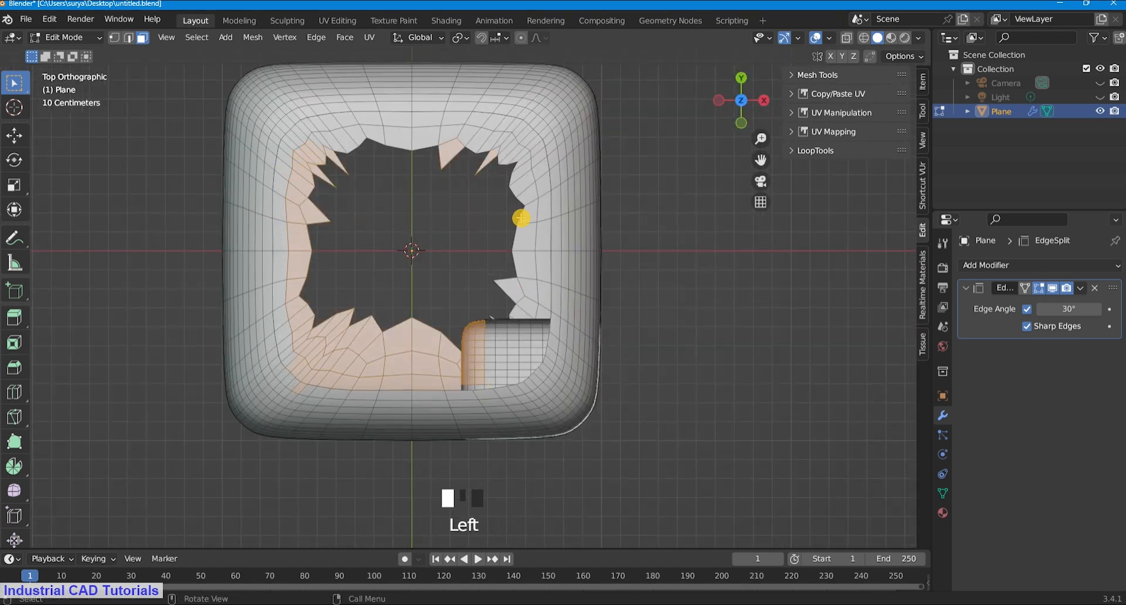
click(425, 234)
key(z)
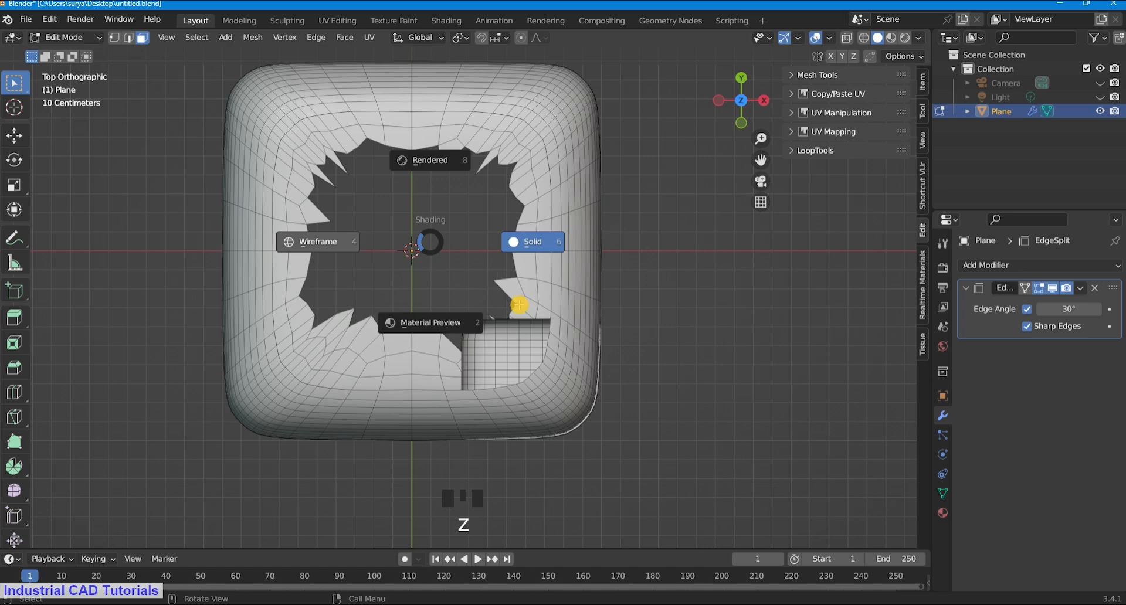
key(shift+z)
shift+drag(515, 375, 463, 337)
click(734, 320)
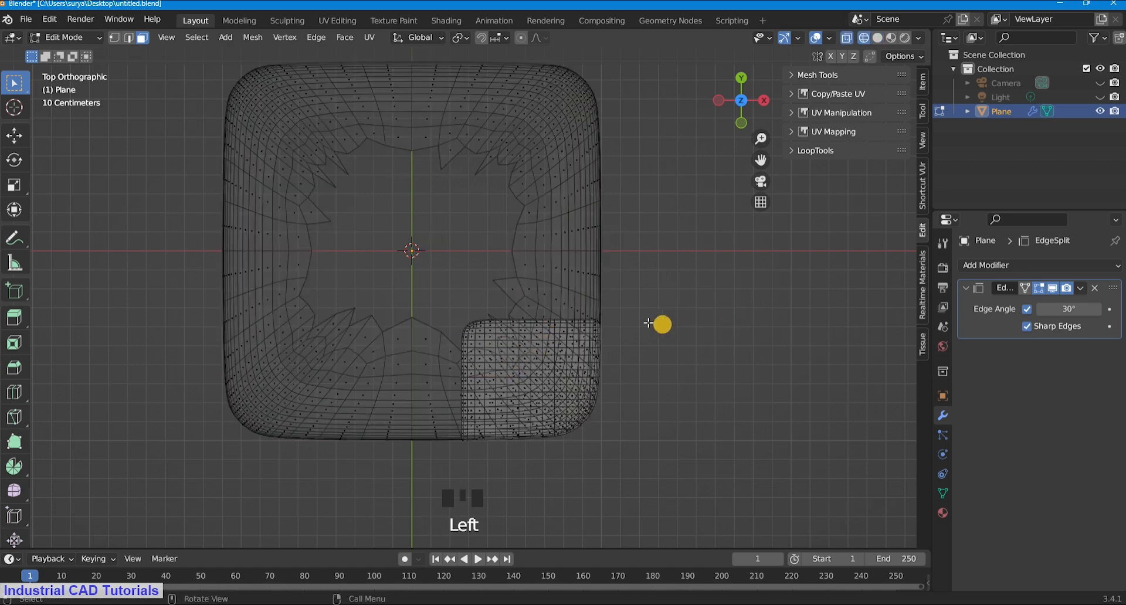
key(z)
click(673, 322)
Select the ring of jagged leftover bottom faces seen through the top opening and delete them with the Faces option.
shift+drag(540, 317, 497, 135)
shift+drag(506, 193, 384, 118)
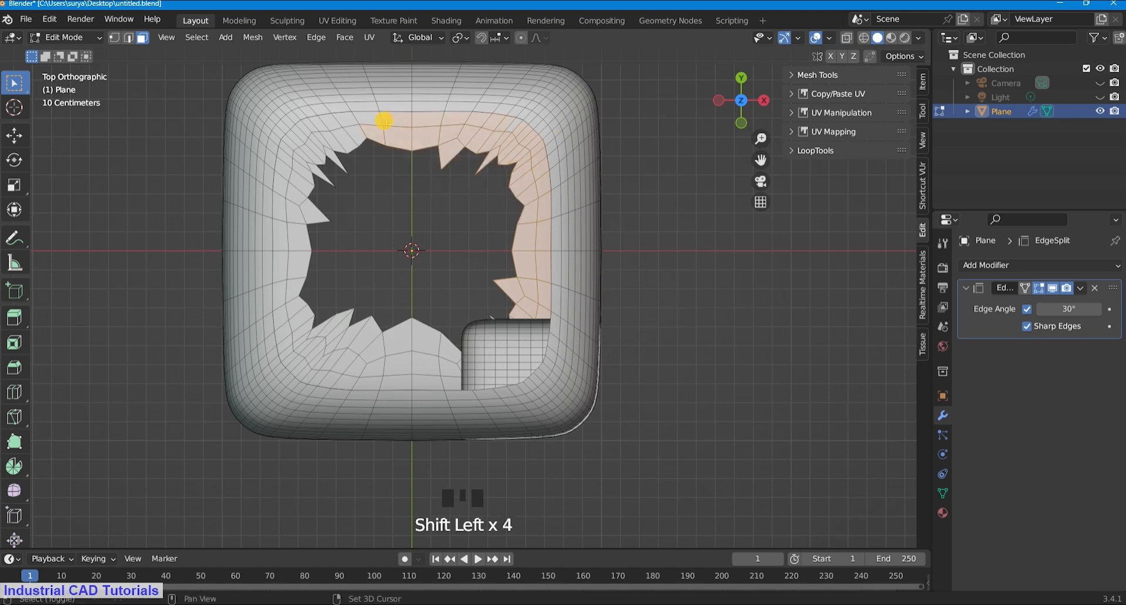
shift+drag(404, 164, 322, 138)
shift+drag(332, 246, 286, 144)
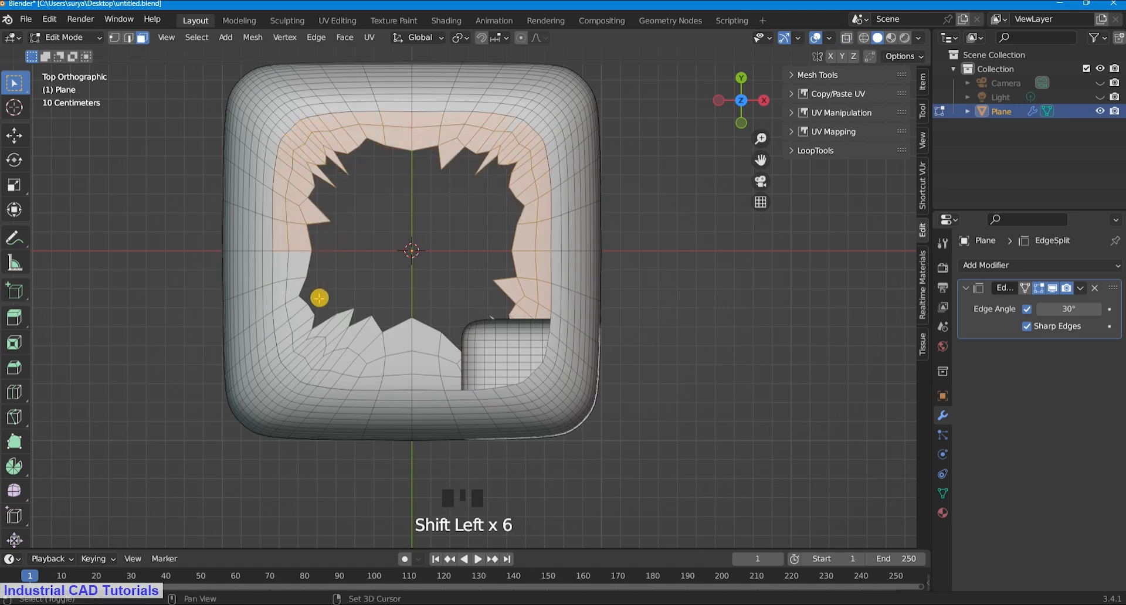
shift+drag(319, 300, 284, 238)
shift+drag(447, 381, 327, 304)
shift+drag(327, 370, 284, 295)
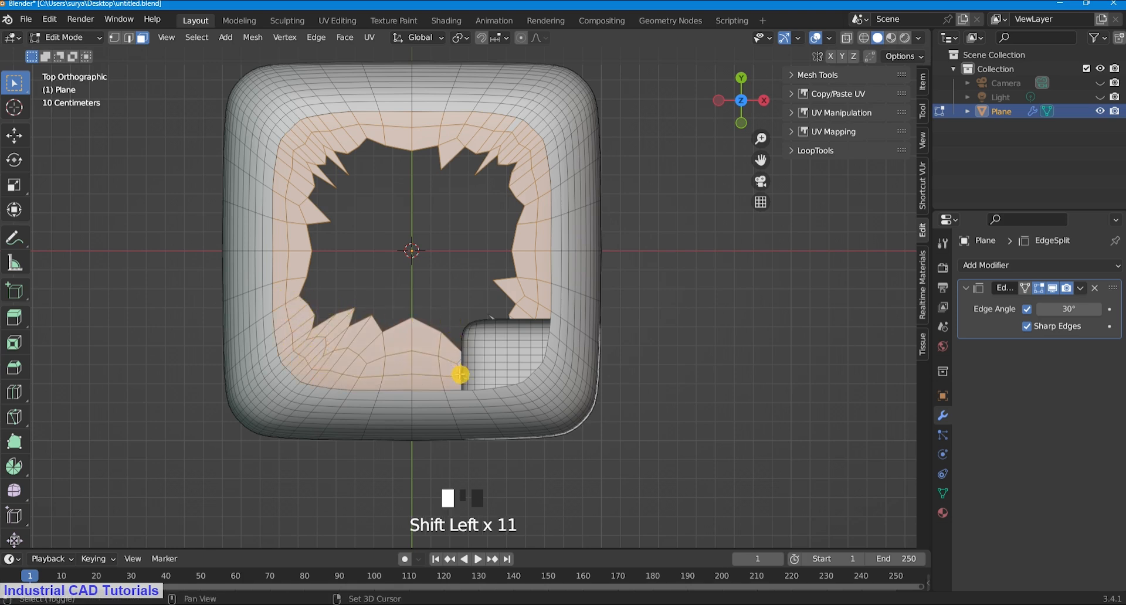
key(x)
click(497, 195)
Delete the small stray face fragments left at the opening's corner and beside the slots with the Faces option.
click(490, 125)
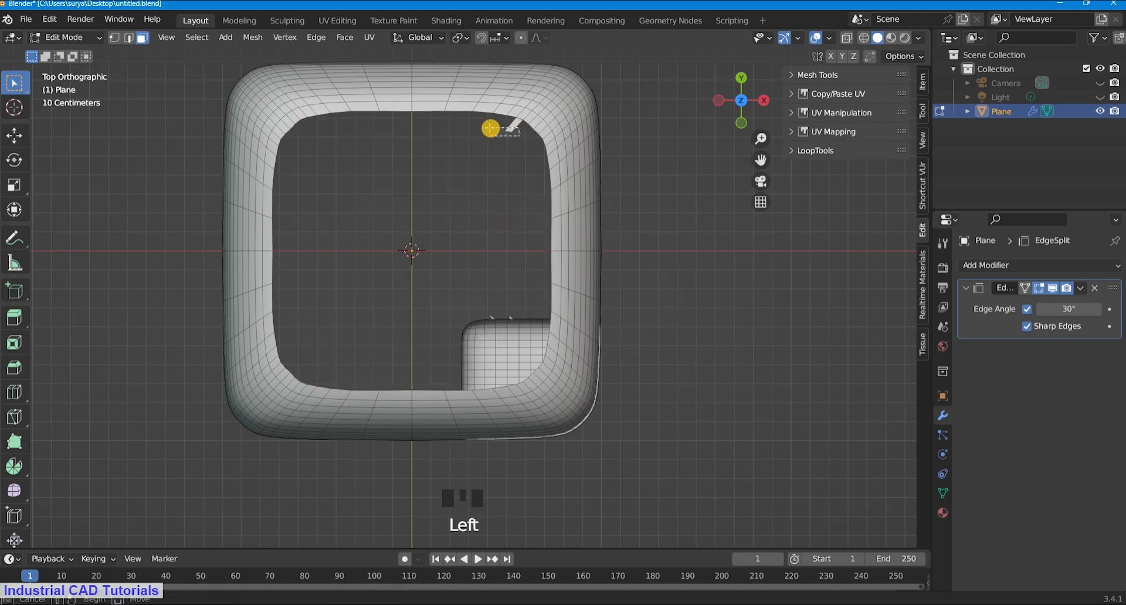
key(x)
click(496, 145)
scroll(508, 326, up, 1)
shift+click(528, 322)
key(x)
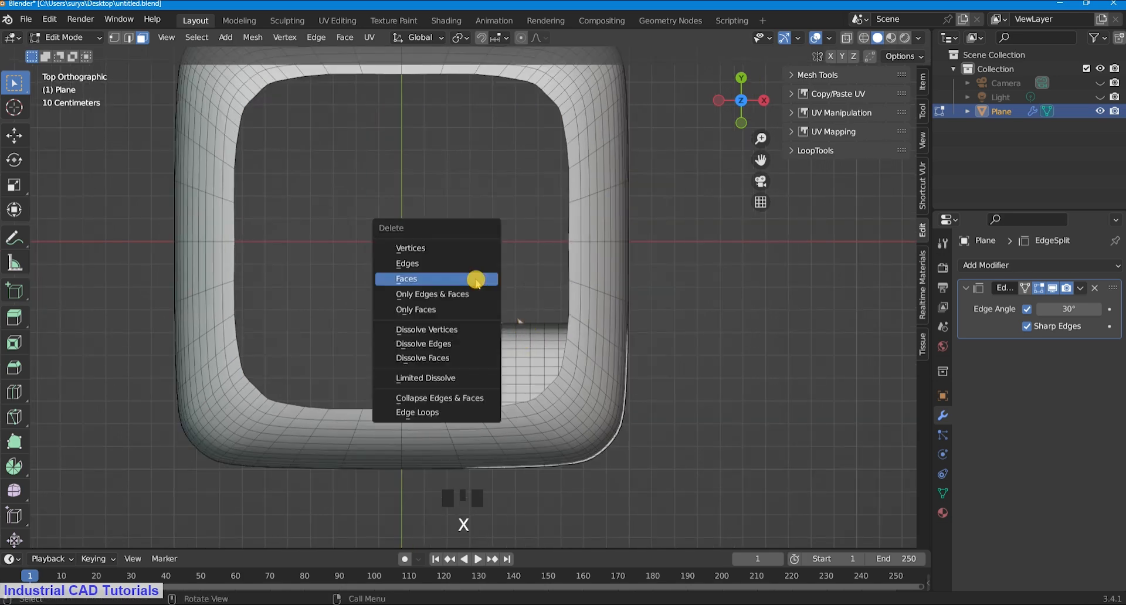
click(478, 278)
Try to select and delete the jagged faces that overhang the bottom opening at the slotted corner.
middle_drag(632, 234, 634, 71)
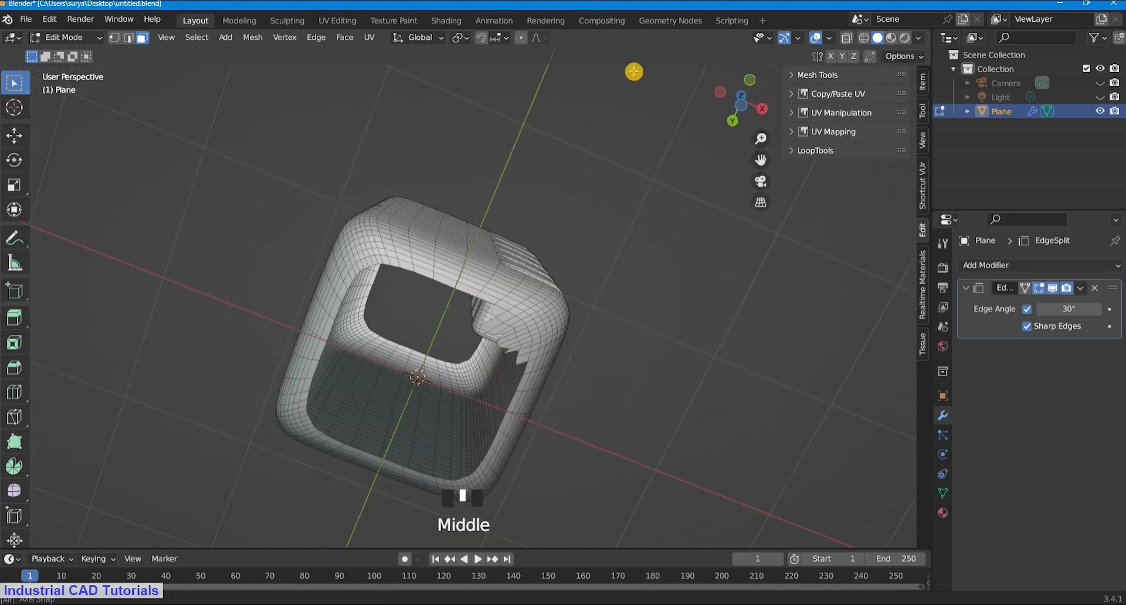
middle_drag(616, 142, 629, 186)
scroll(537, 191, up, 2)
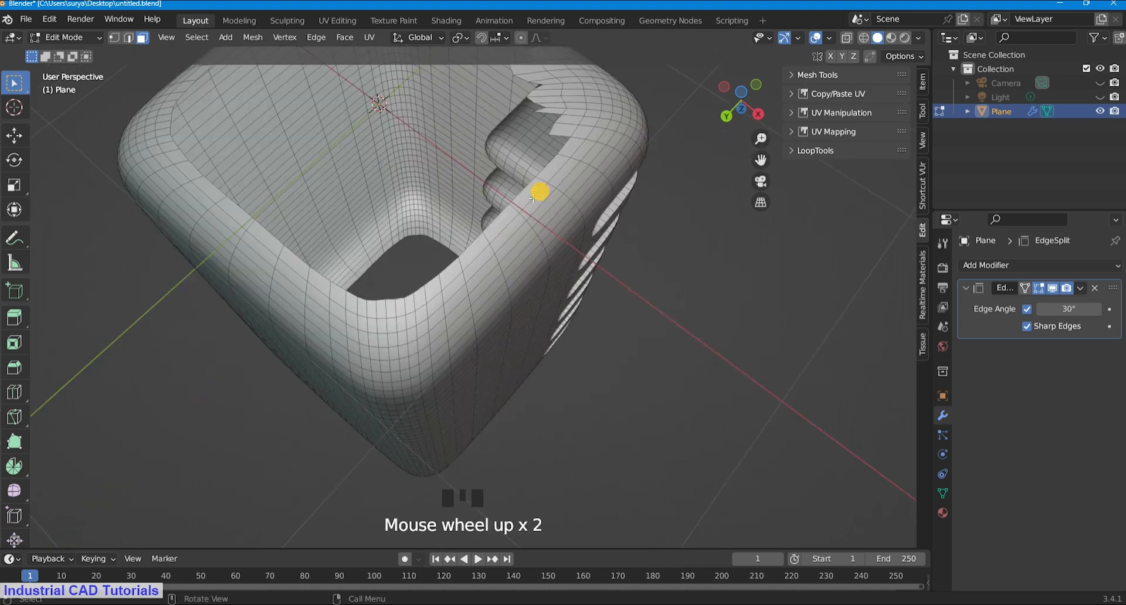
scroll(551, 195, down, 1)
middle_drag(756, 166, 751, 220)
click(525, 330)
scroll(516, 346, up, 1)
shift+click(487, 384)
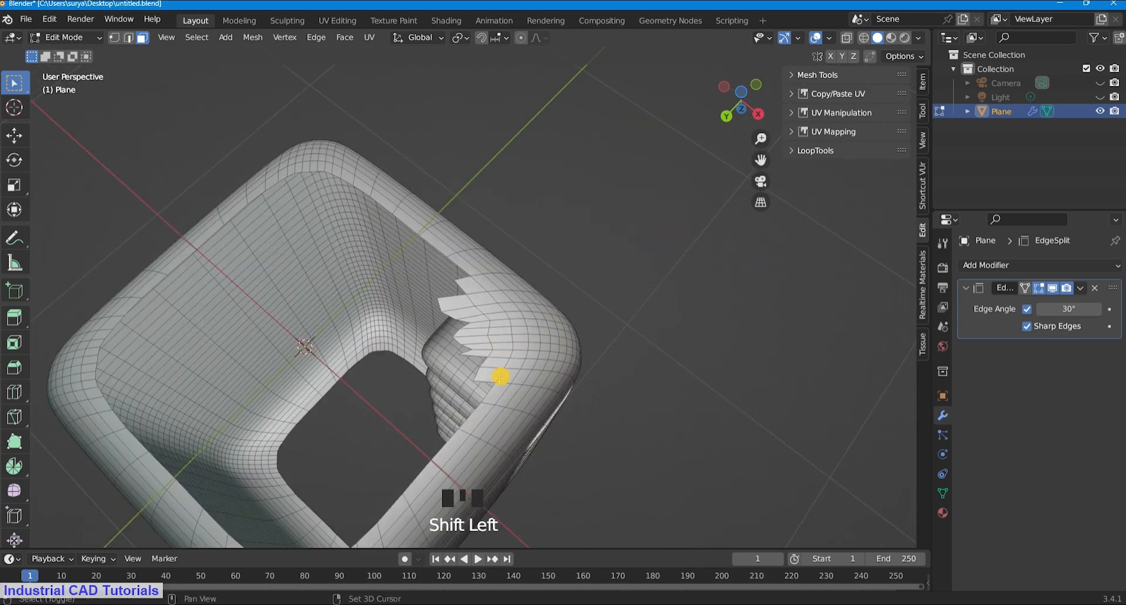
shift+click(500, 329)
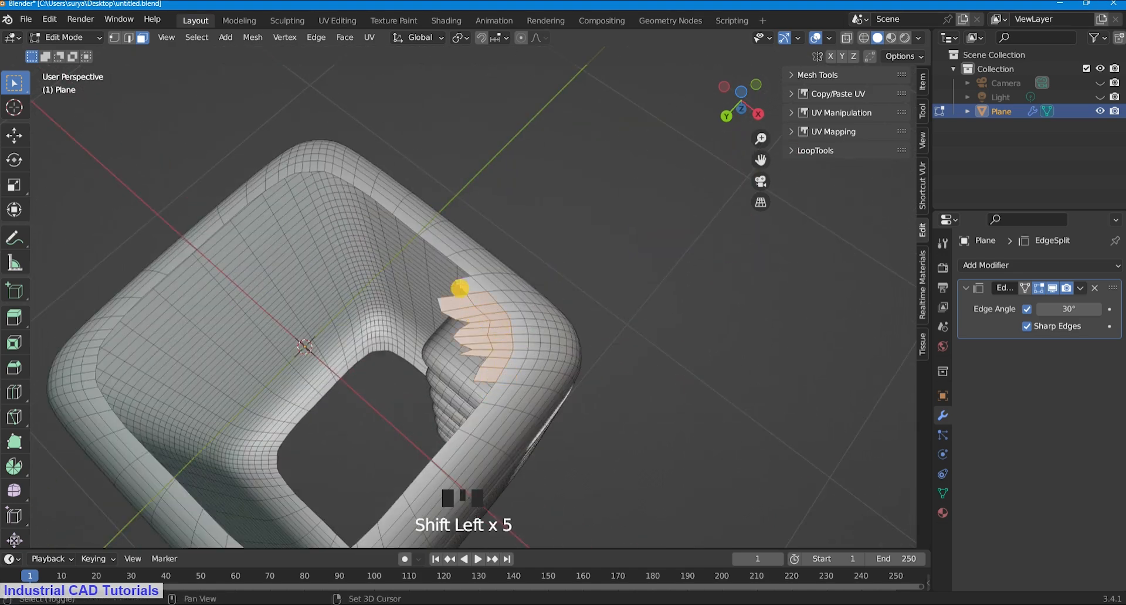
key(x)
click(554, 229)
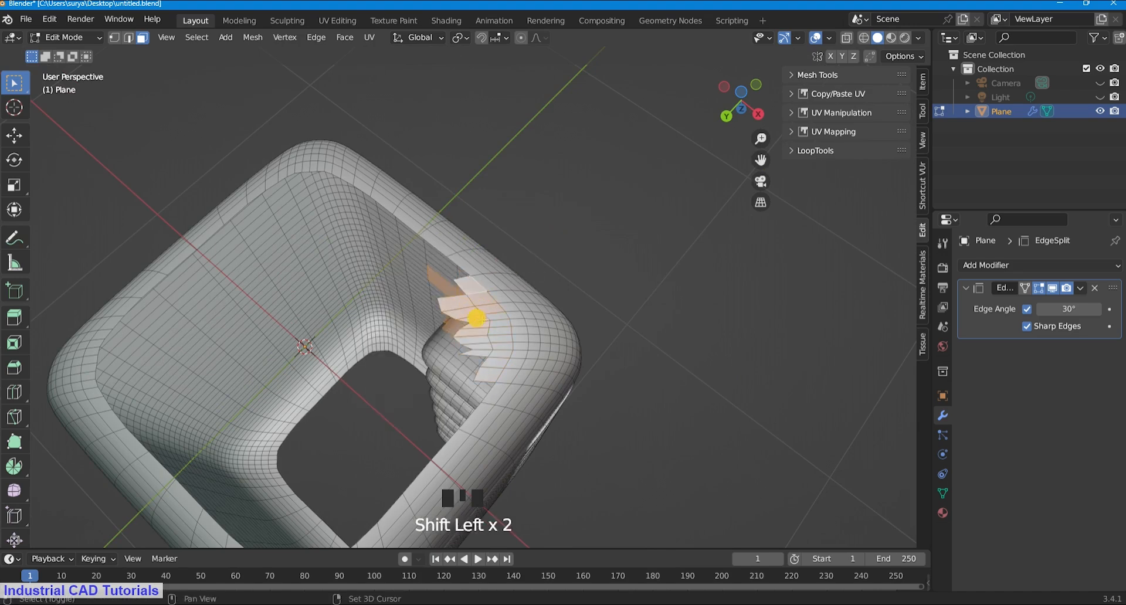
Reselect the jagged faces overhanging the slotted corner of the opening and delete them with the Faces option.
middle_drag(519, 297, 536, 305)
shift+click(503, 324)
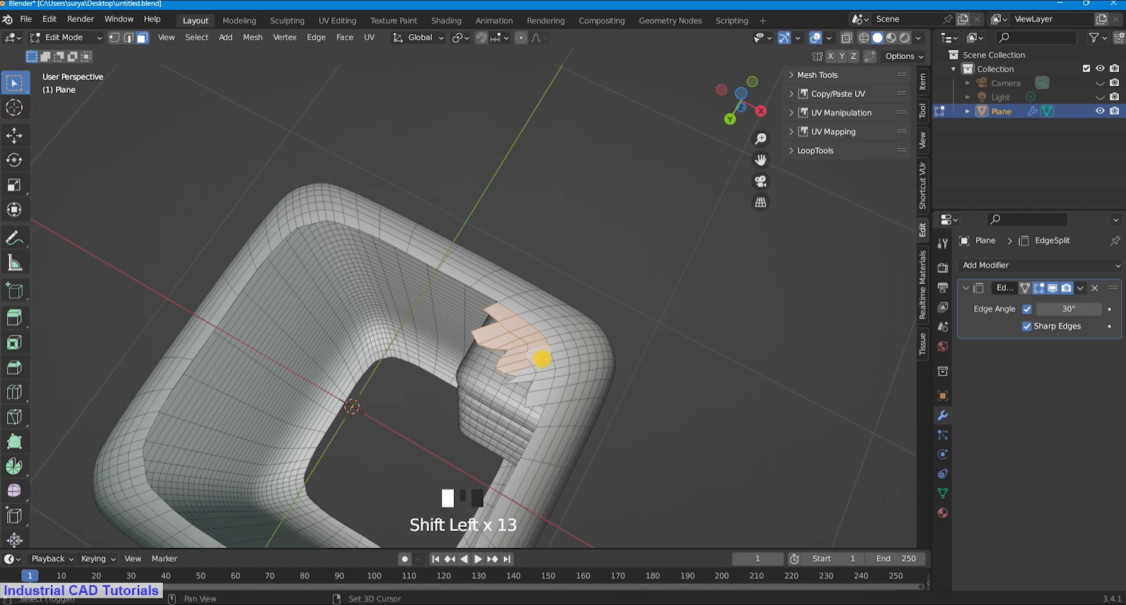
key(x)
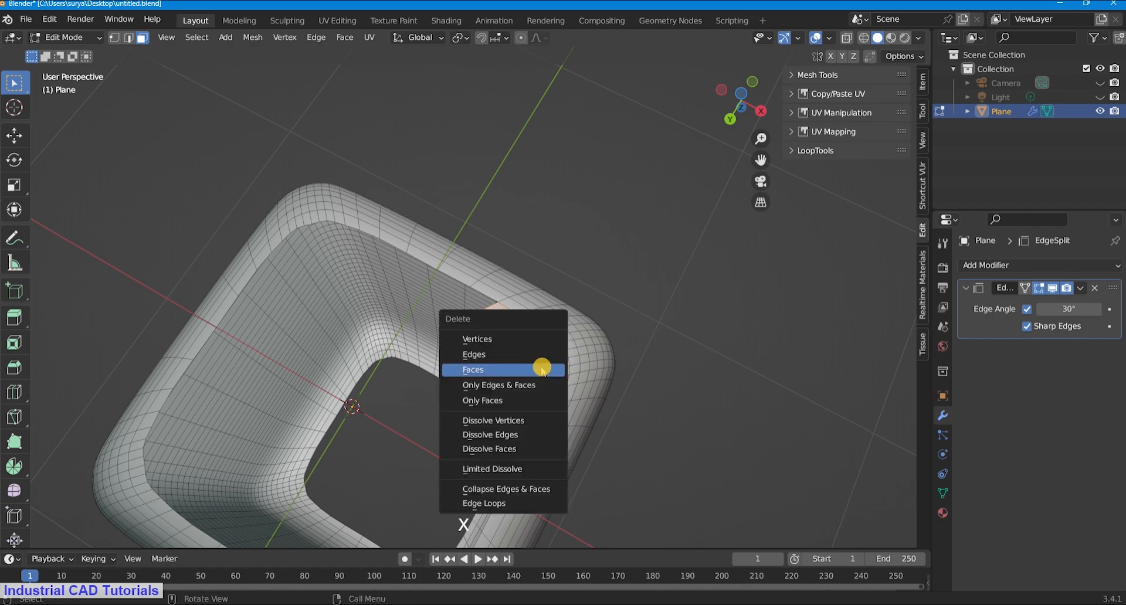
click(540, 367)
scroll(561, 191, down, 2)
middle_drag(561, 191, 508, 196)
scroll(508, 196, down, 2)
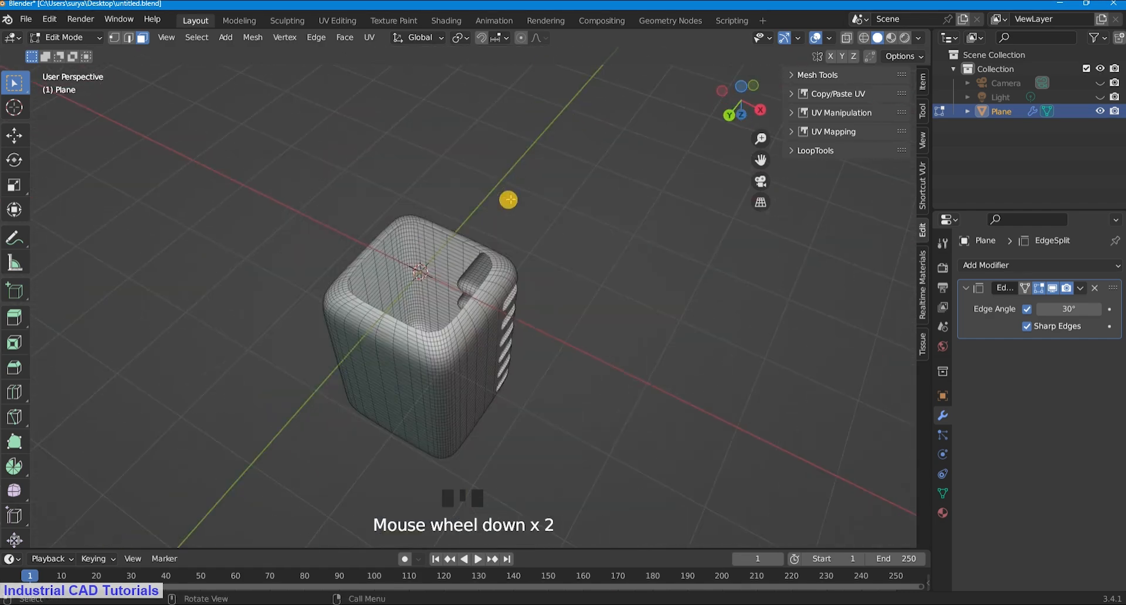
In edge select mode, select the edge loop around the bottom opening and extrude it inward at a scale of 0.939.
scroll(547, 226, up, 2)
click(132, 37)
mouse_move(563, 293)
middle_down()
mouse_move(604, 204)
mouse_move(548, 289)
middle_up()
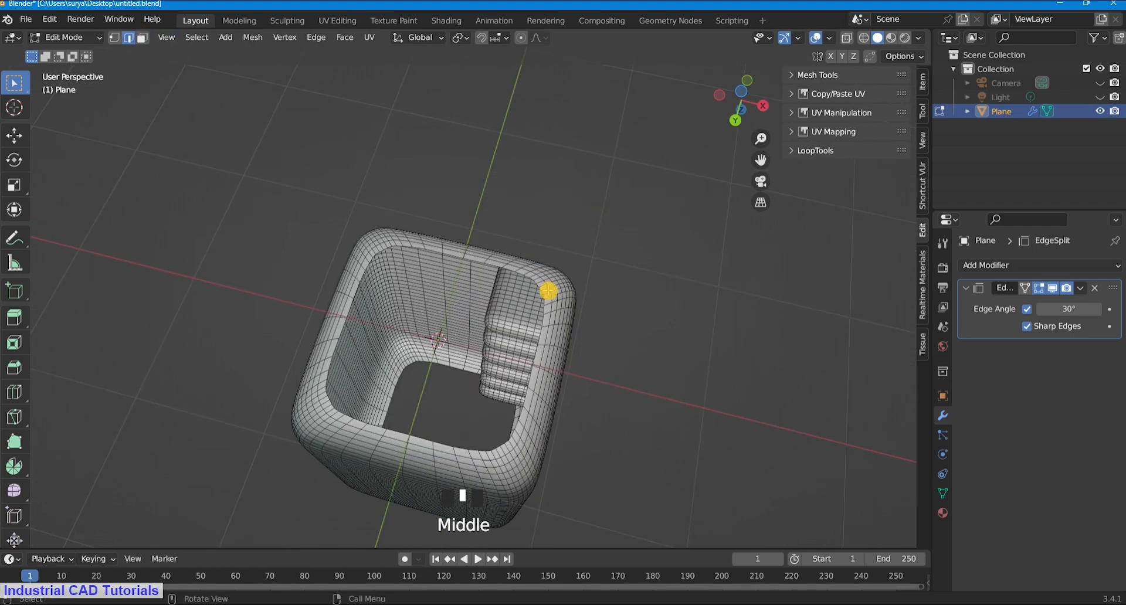
scroll(559, 261, up, 2)
scroll(557, 146, down, 2)
middle_drag(558, 146, 634, 196)
scroll(597, 307, down, 4)
key(KP_0)
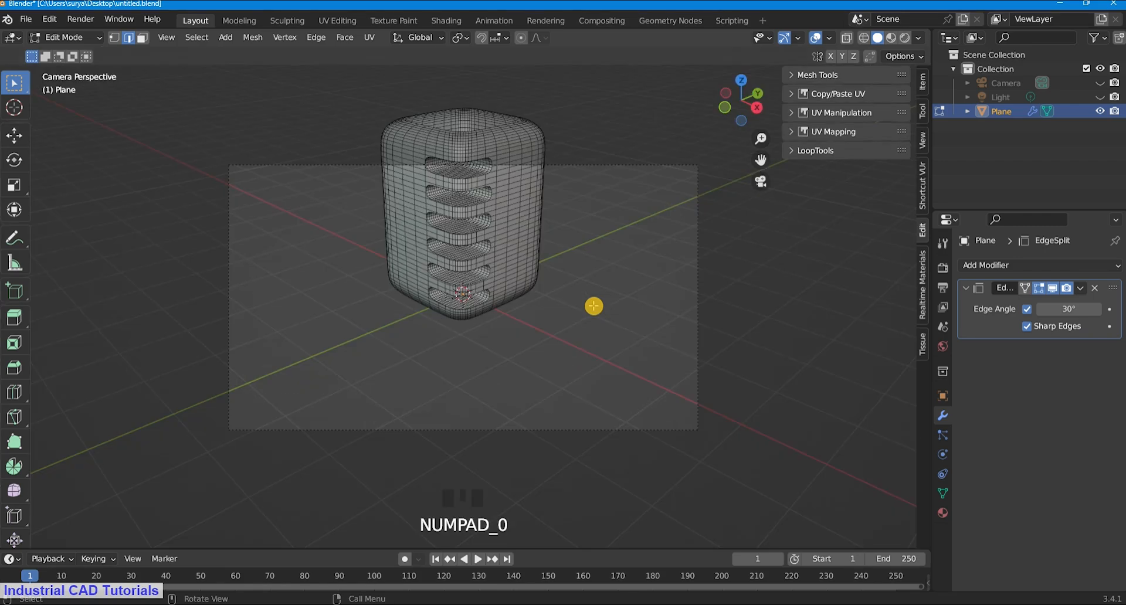
scroll(567, 329, up, 3)
middle_drag(552, 346, 564, 274)
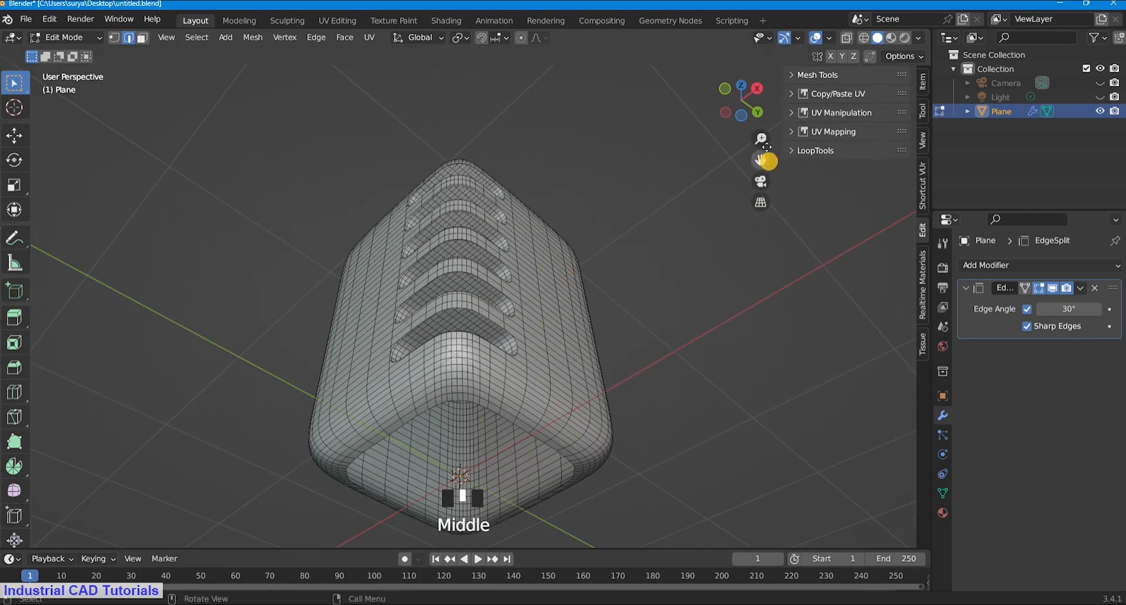
middle_drag(766, 160, 530, 289)
alt+shift+click(578, 302)
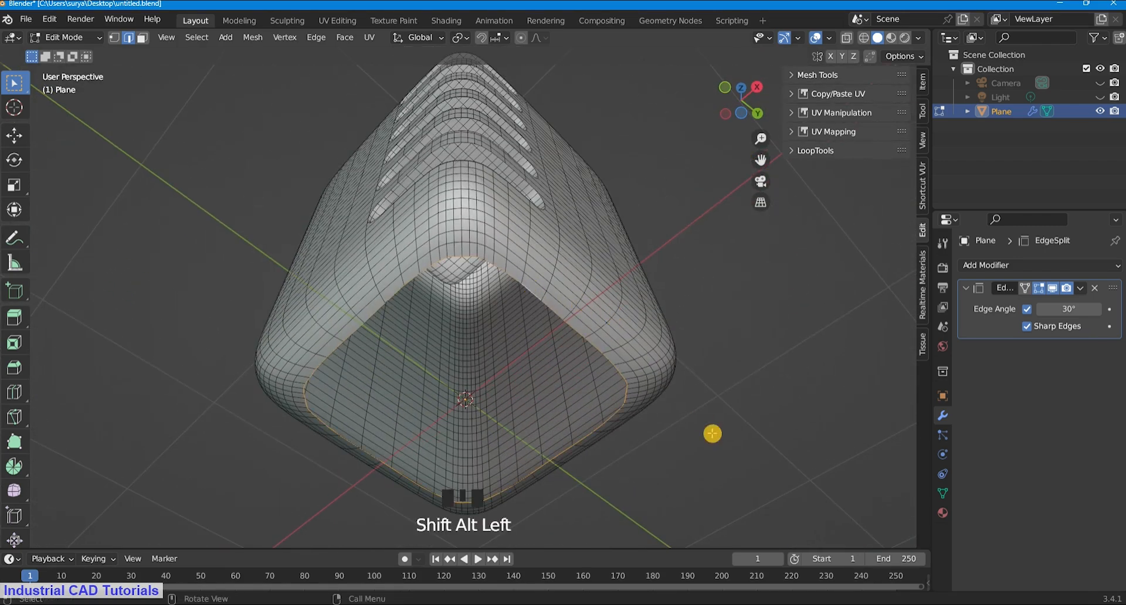
scroll(713, 434, up, 1)
key(e)
click(707, 436)
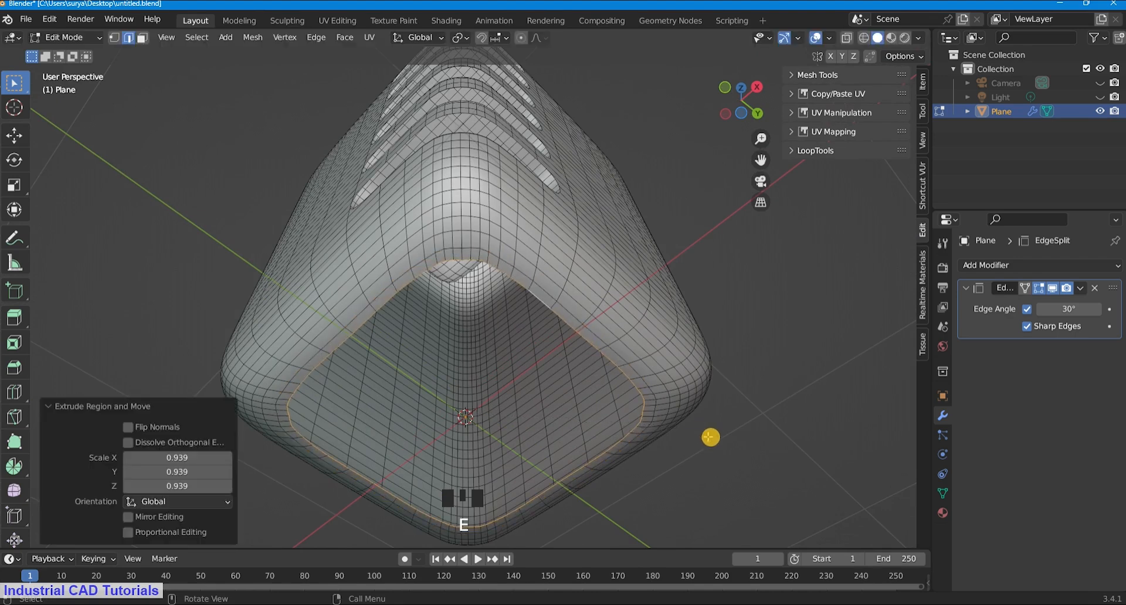
Try to extrude only the edges of the bottom opening's loop with a free move.
key(alt+e)
click(695, 439)
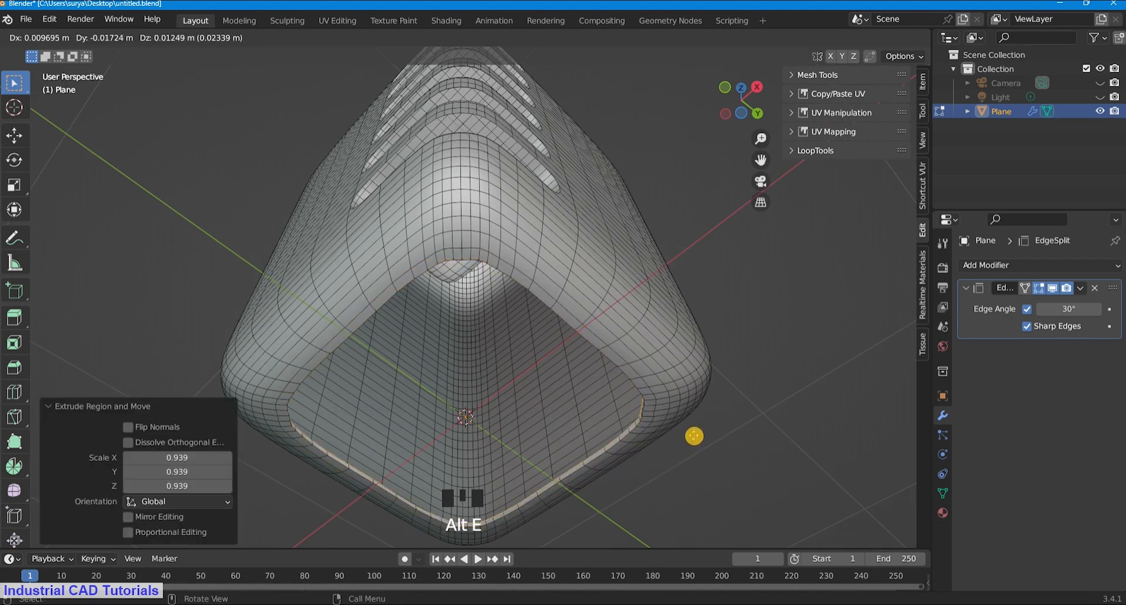
click(694, 434)
scroll(694, 434, down, 1)
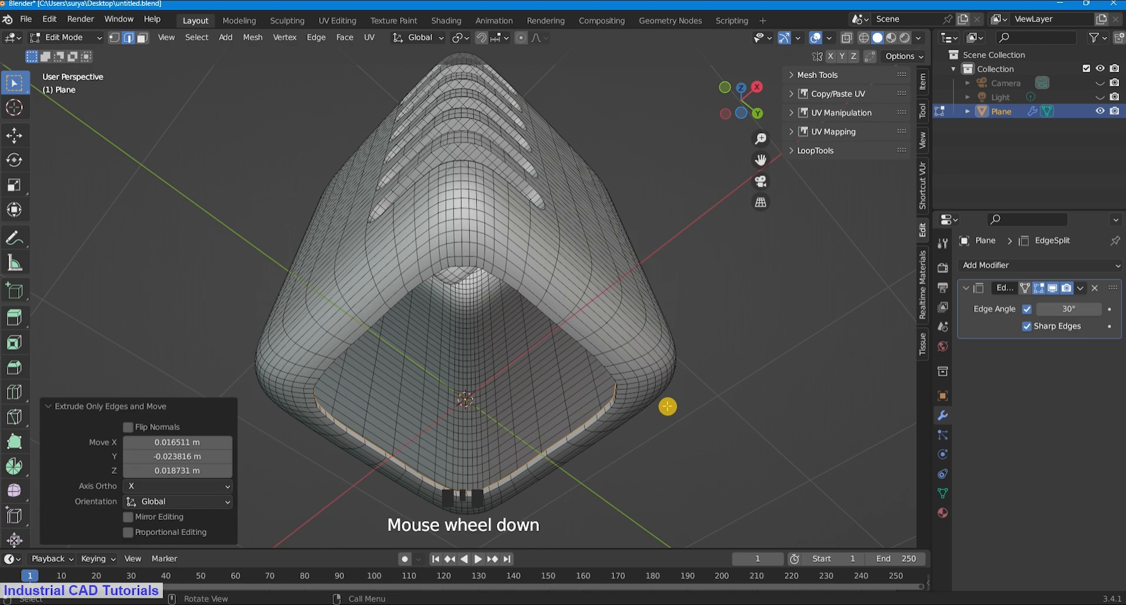
key(ctrl+z)
Try to extrude only the edges of the bottom loop about 0.091 m downward along Z.
key(alt+e)
click(667, 402)
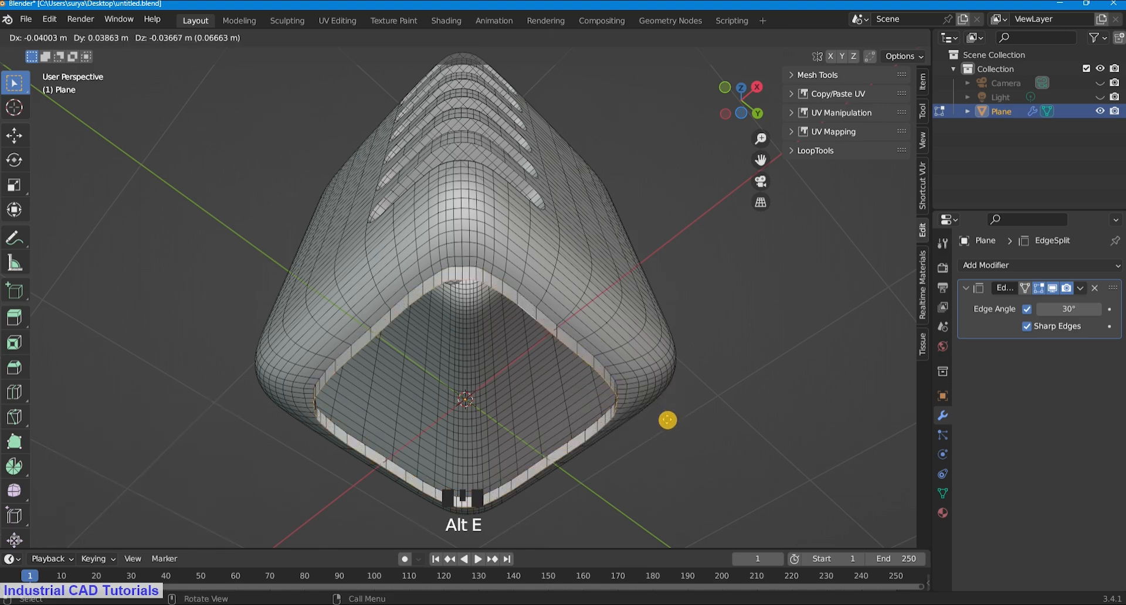
click(661, 418)
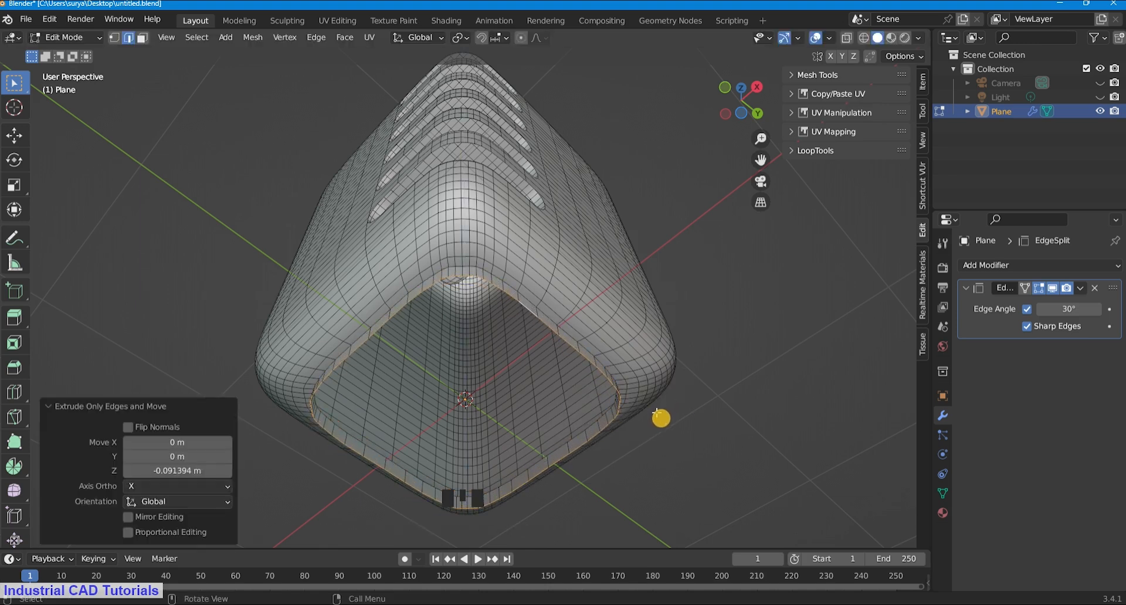
middle_drag(661, 418, 636, 404)
scroll(563, 227, up, 3)
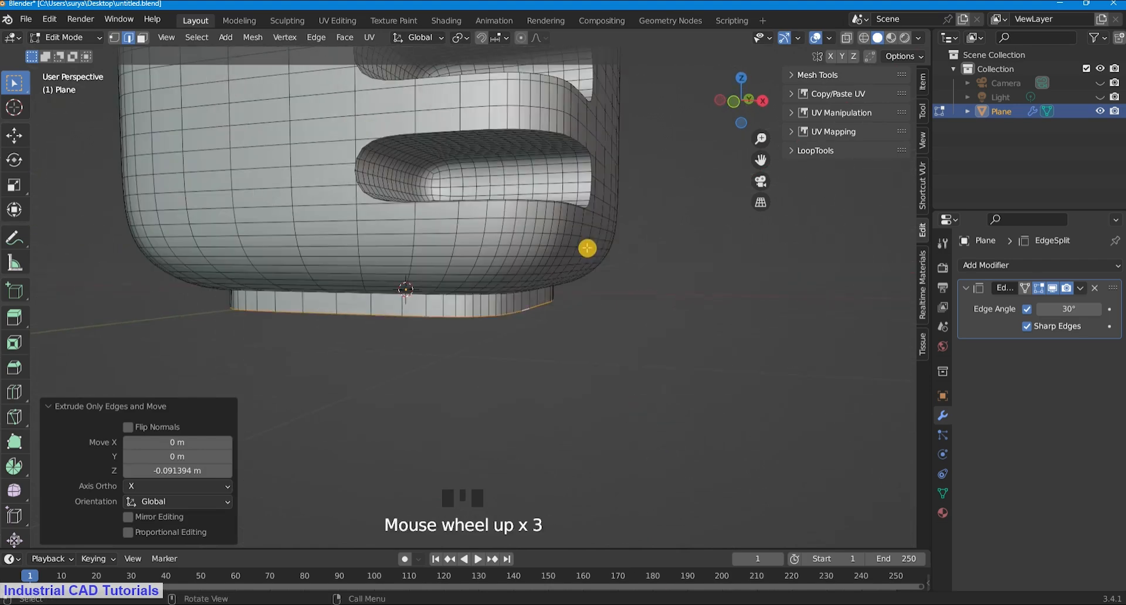
key(ctrl+z)
Extrude only the edges of the bottom loop about 0.064 m downward along Z.
key(alt+e)
click(587, 248)
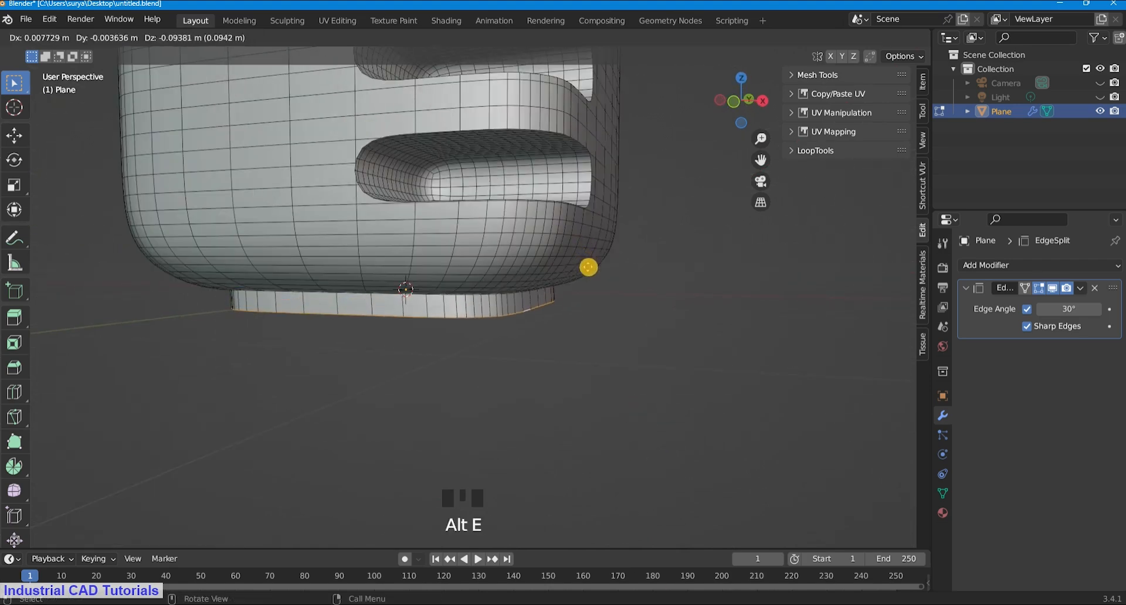
click(583, 261)
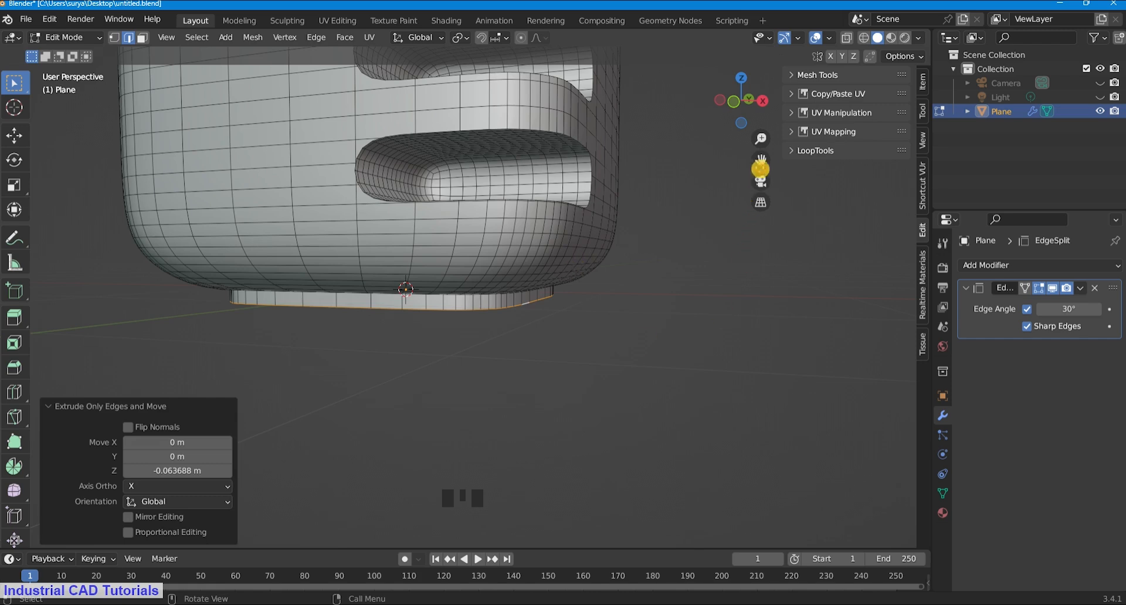
Close the extruded bottom opening with Grid Fill at a span of 20 and zero offset.
drag(760, 169, 661, 388)
middle_drag(661, 387, 656, 294)
scroll(634, 327, up, 1)
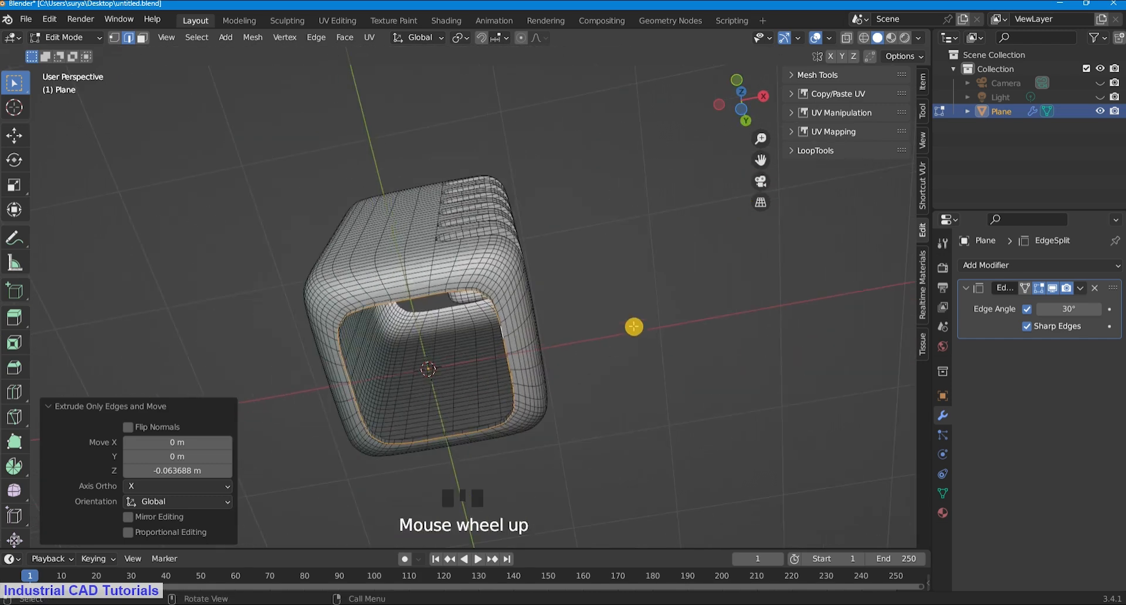
click(368, 39)
click(377, 194)
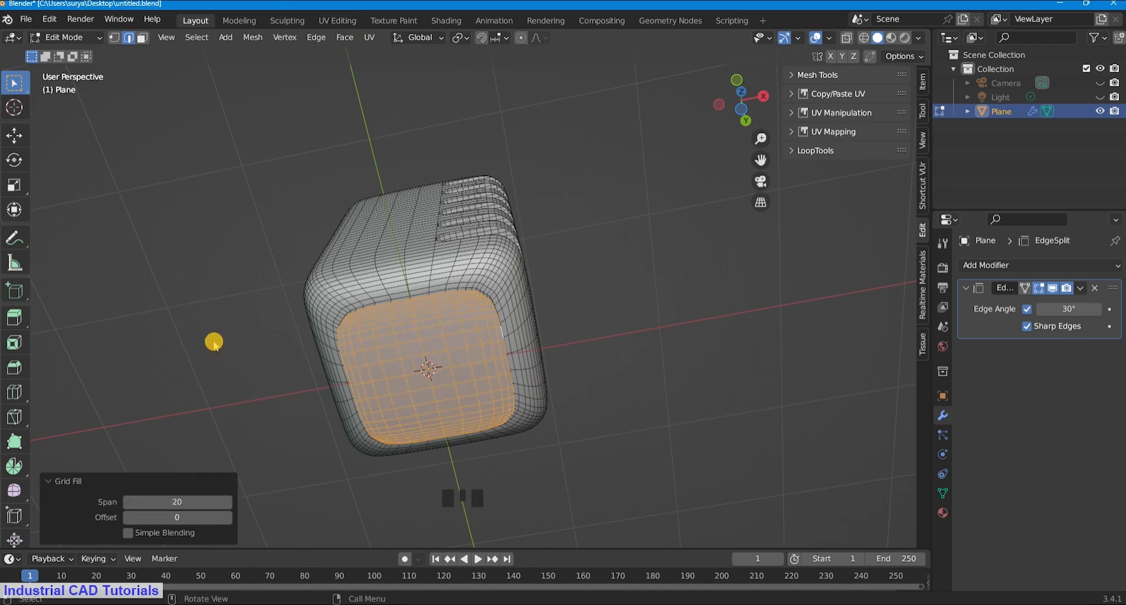
Select the outer edge loop of the raised foot under the box and bevel it about 0.0104 m with 2 segments.
click(624, 244)
scroll(503, 317, up, 2)
middle_drag(502, 317, 578, 397)
scroll(441, 330, up, 2)
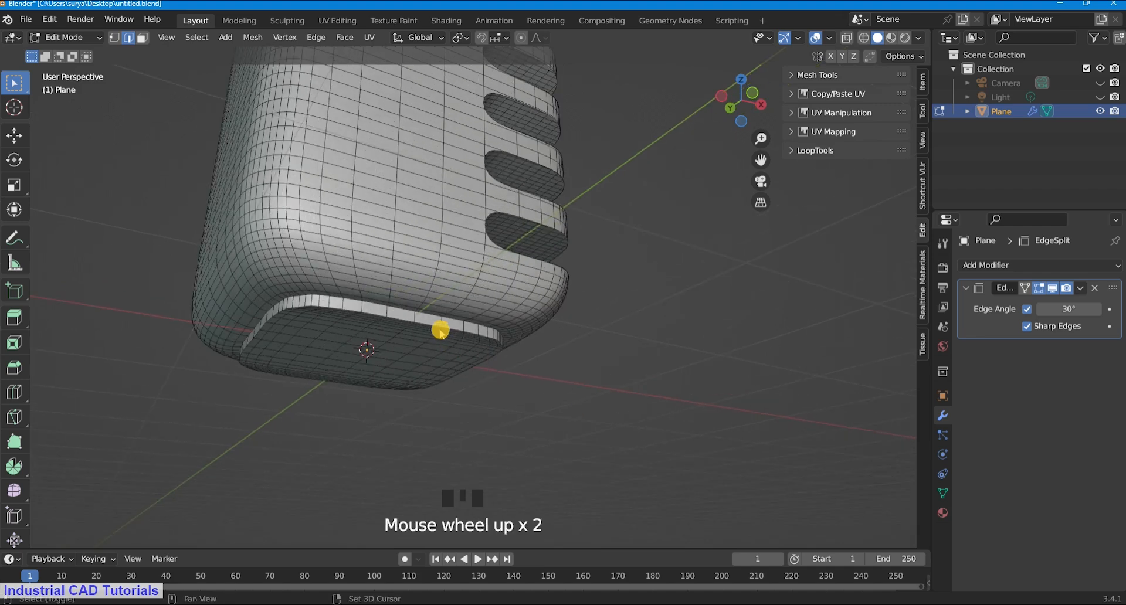
click(420, 359)
alt+shift+click(428, 336)
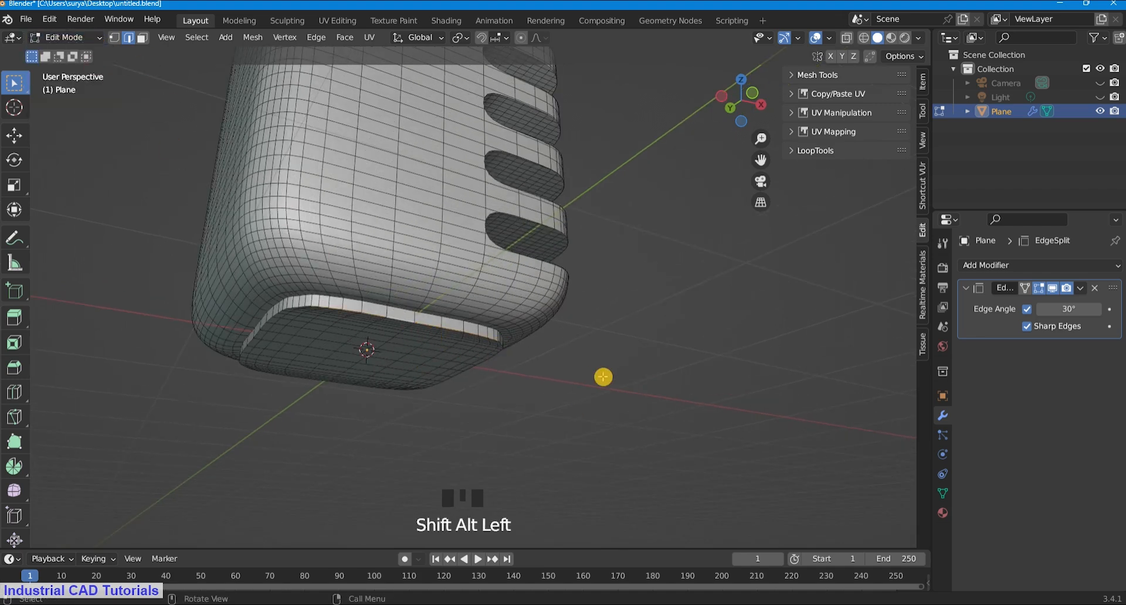
middle_drag(603, 377, 664, 352)
alt+shift+click(392, 237)
middle_drag(397, 244, 398, 367)
alt+shift+click(474, 271)
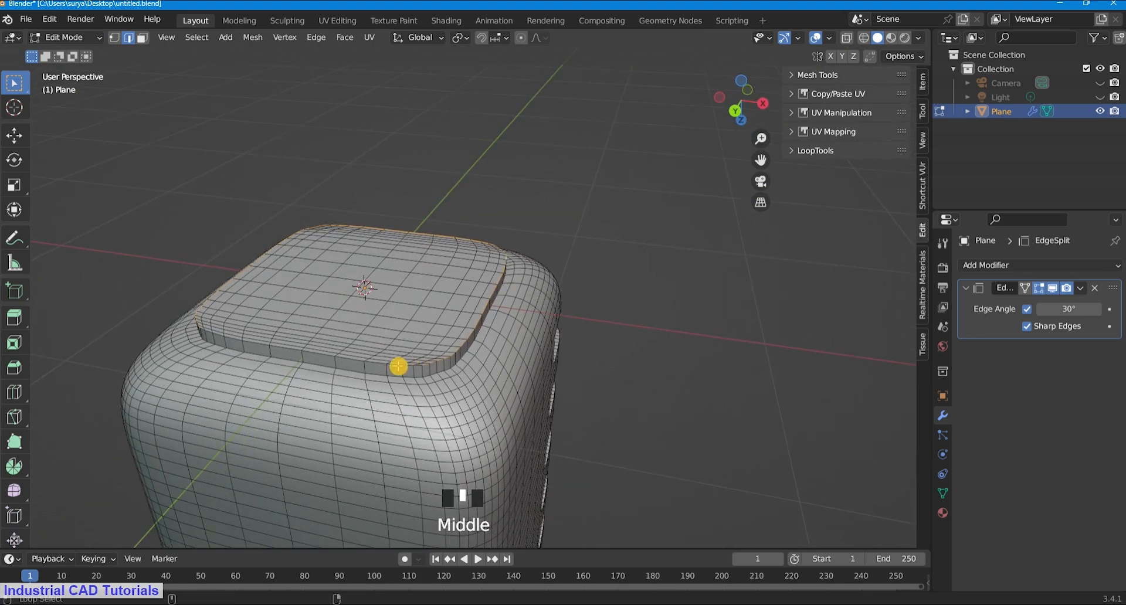
key(ctrl+b)
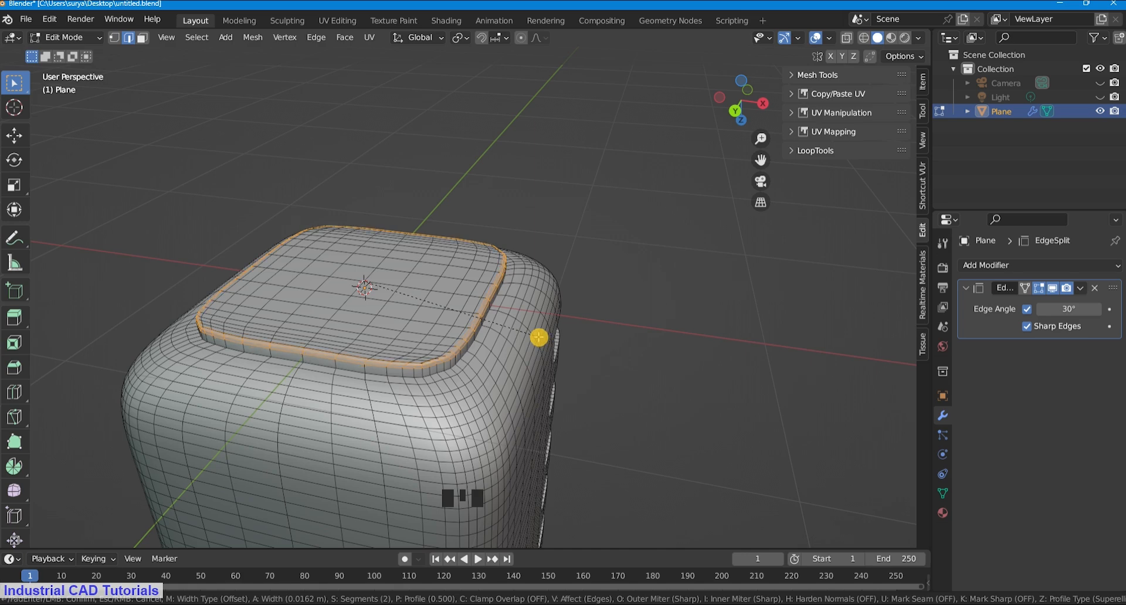
click(536, 334)
scroll(535, 218, down, 2)
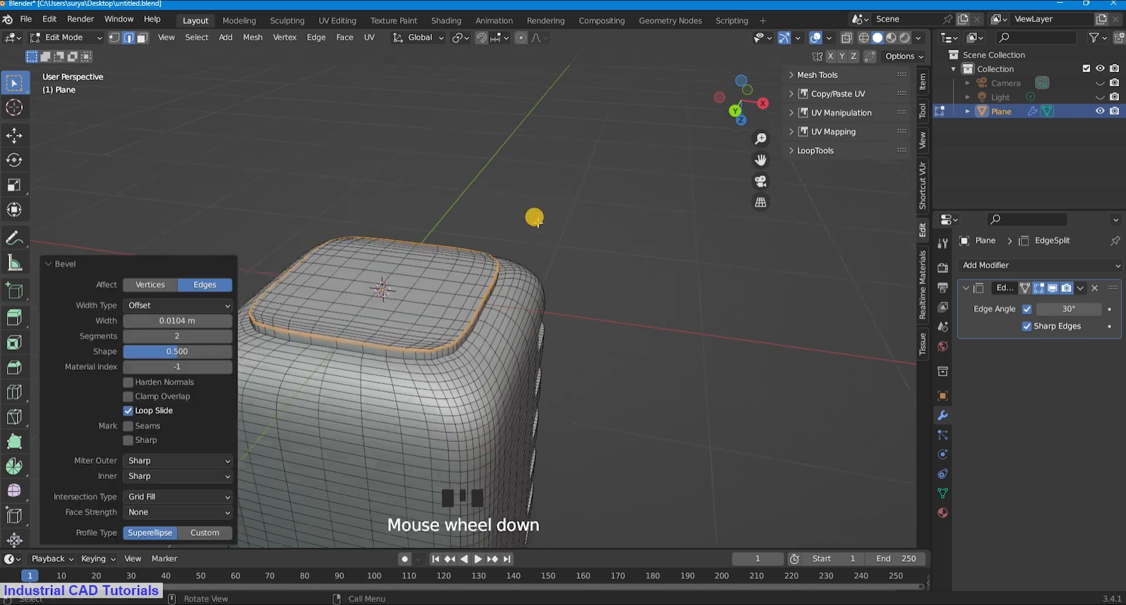
Switch to Object Mode and examine the body's shading, slots and foot from several sides.
middle_drag(535, 219, 281, 264)
click(47, 62)
click(64, 37)
click(43, 24)
scroll(502, 274, up, 4)
scroll(493, 258, down, 2)
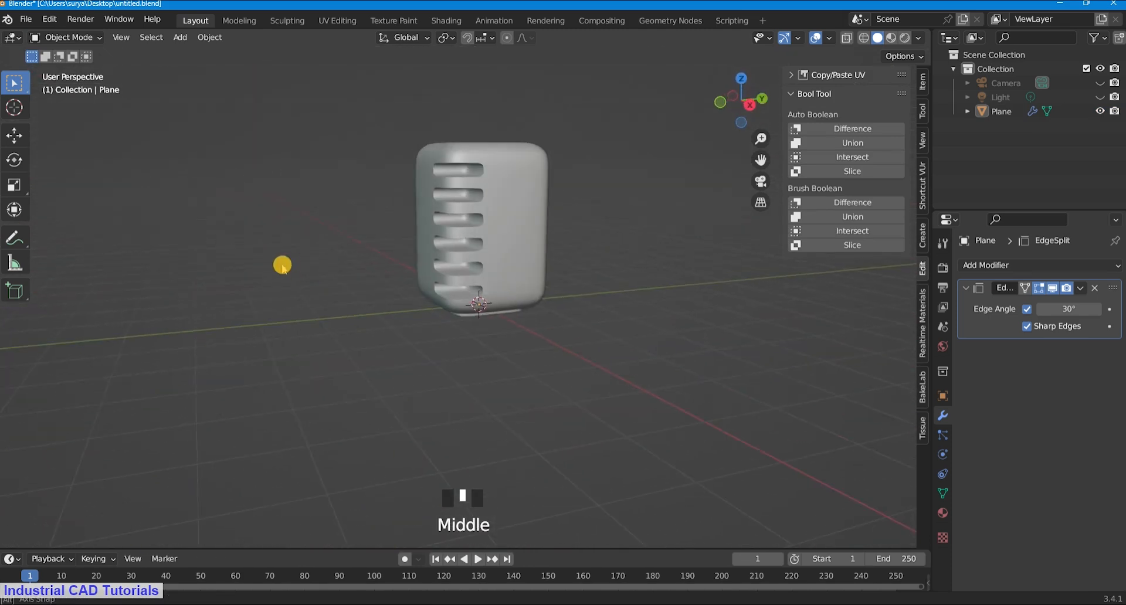
scroll(579, 163, up, 1)
middle_drag(579, 164, 758, 153)
middle_drag(429, 230, 481, 193)
Return to Edit Mode and extrude the top opening's edge loop about 0.583 m upward along Z to form a neck.
click(67, 37)
click(88, 68)
scroll(432, 239, up, 3)
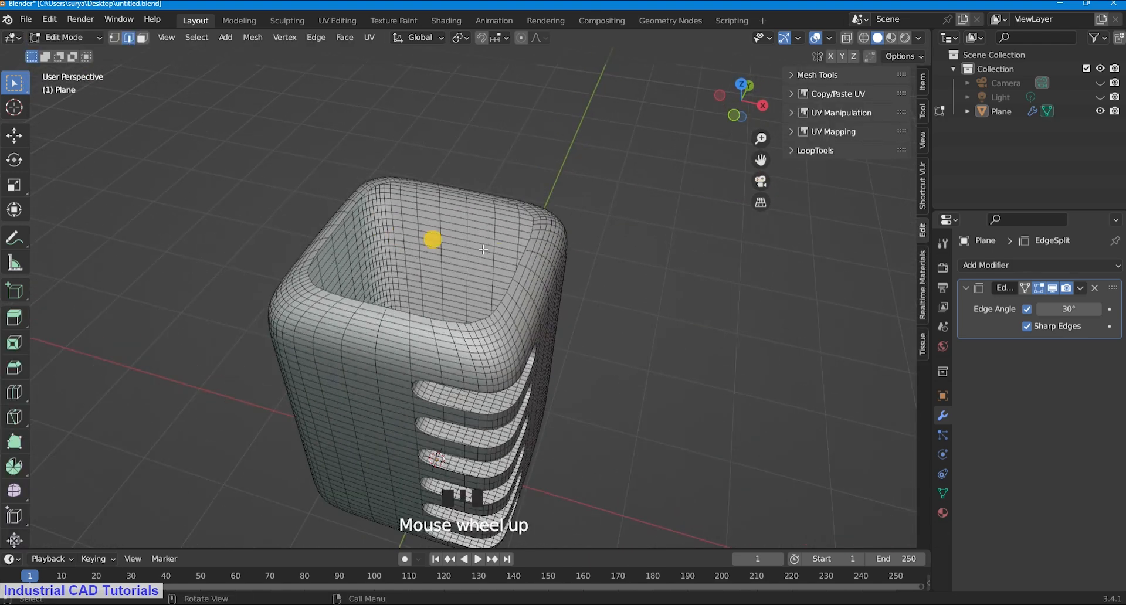
middle_drag(432, 238, 529, 274)
middle_drag(580, 238, 571, 219)
key(e)
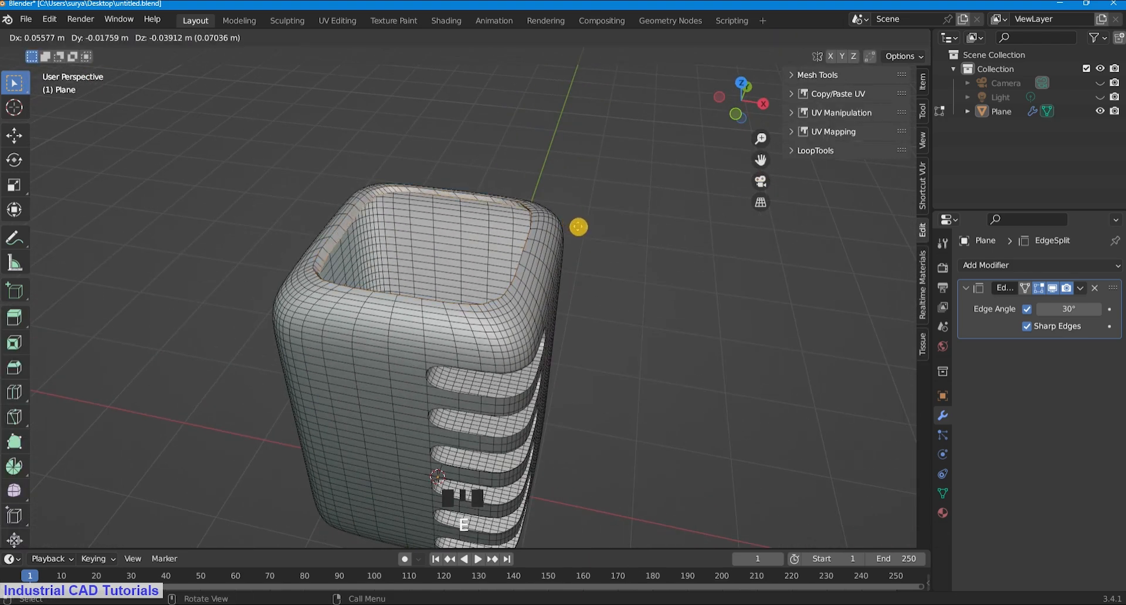
click(563, 150)
Extrude the neck's upper edge loop outward at a scale of 1.261 to form a flange.
scroll(531, 243, down, 5)
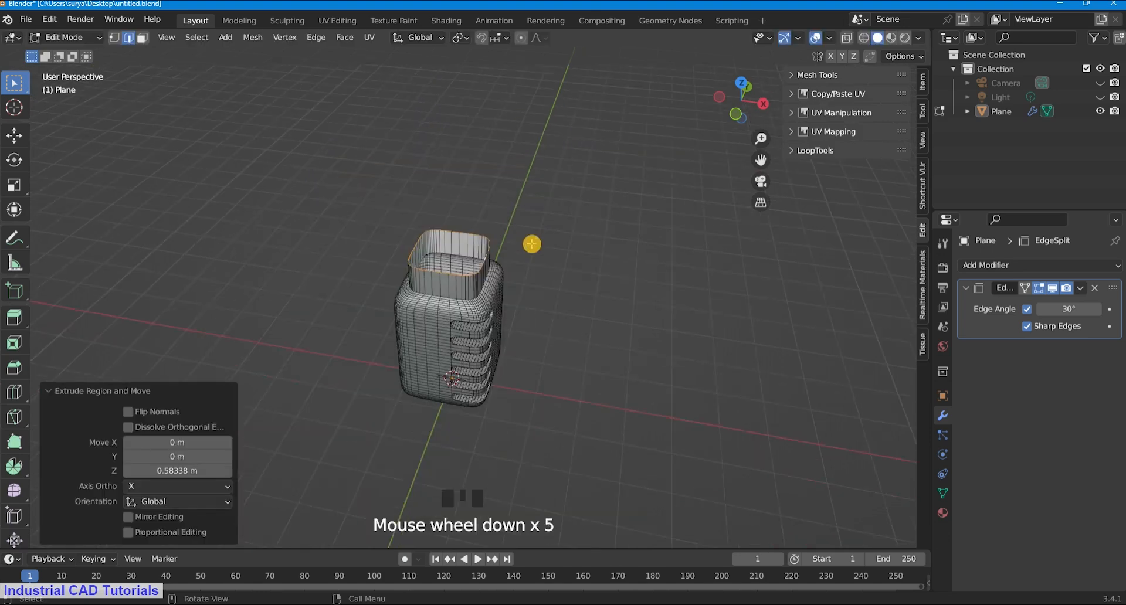
middle_drag(610, 249, 645, 202)
scroll(648, 202, up, 1)
drag(761, 160, 743, 227)
middle_drag(742, 227, 609, 289)
scroll(454, 331, up, 5)
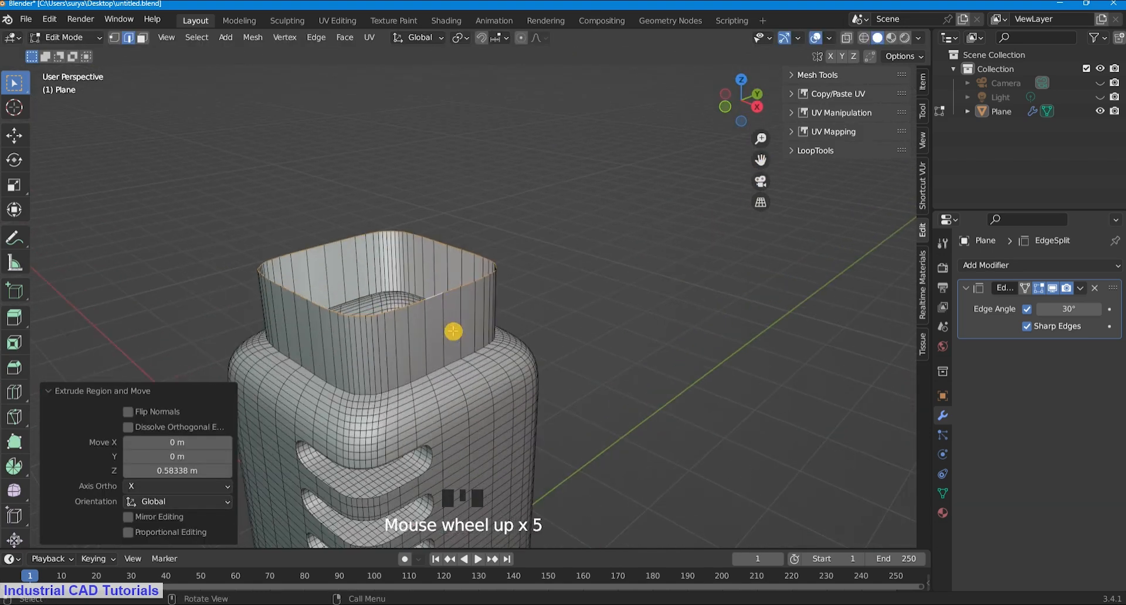
key(e)
key(s)
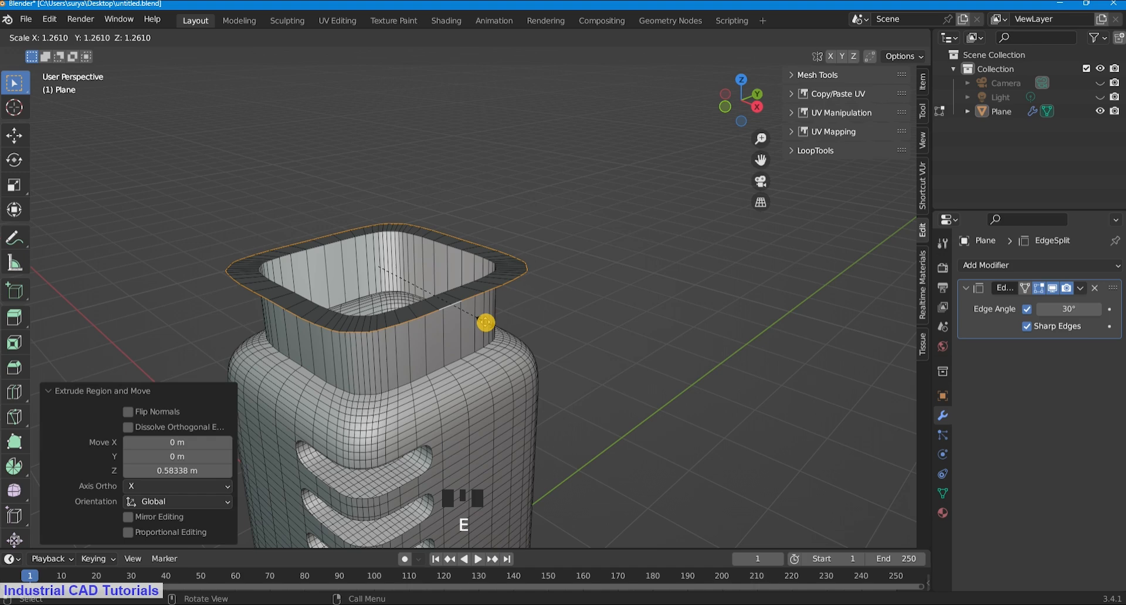
click(485, 322)
Extrude the flange's outer edge loop about 0.158 m upward along Z and inward at a scale of 0.794.
key(e)
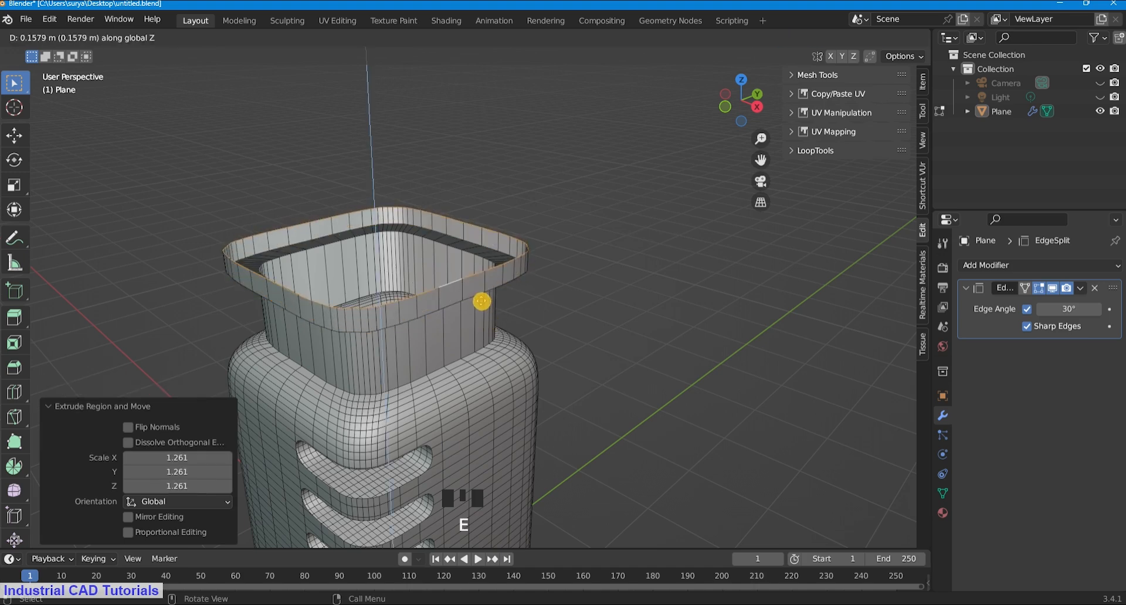
click(481, 301)
key(KP_7)
key(e)
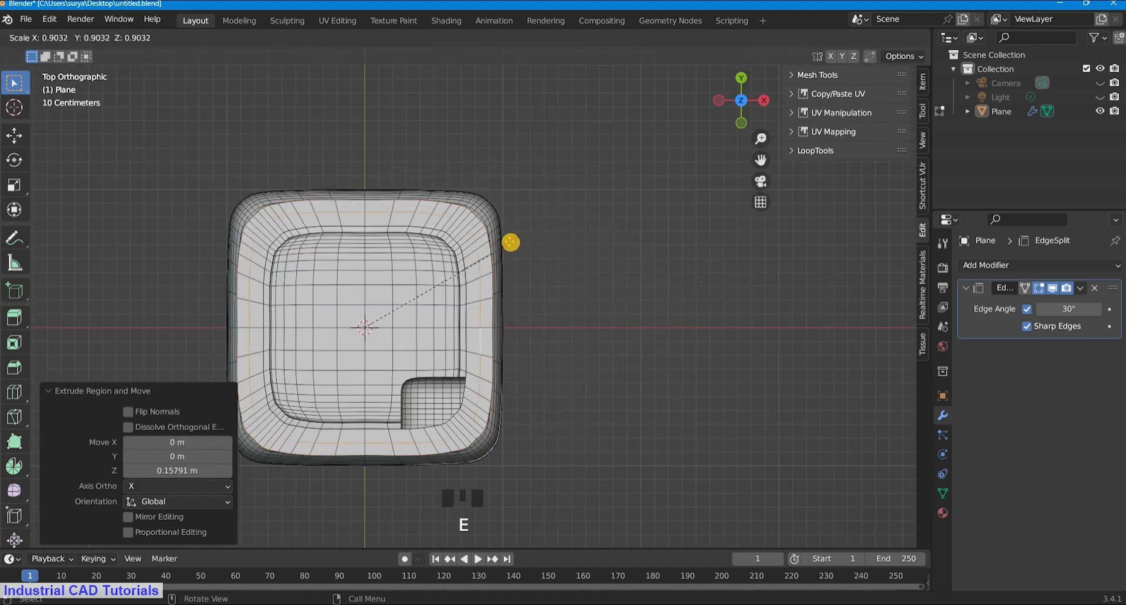
click(490, 244)
Select the lip's inner edge loop and the neck's upper edge loop, and join them with Bridge Edge Loops.
middle_drag(490, 243, 593, 211)
scroll(522, 241, up, 2)
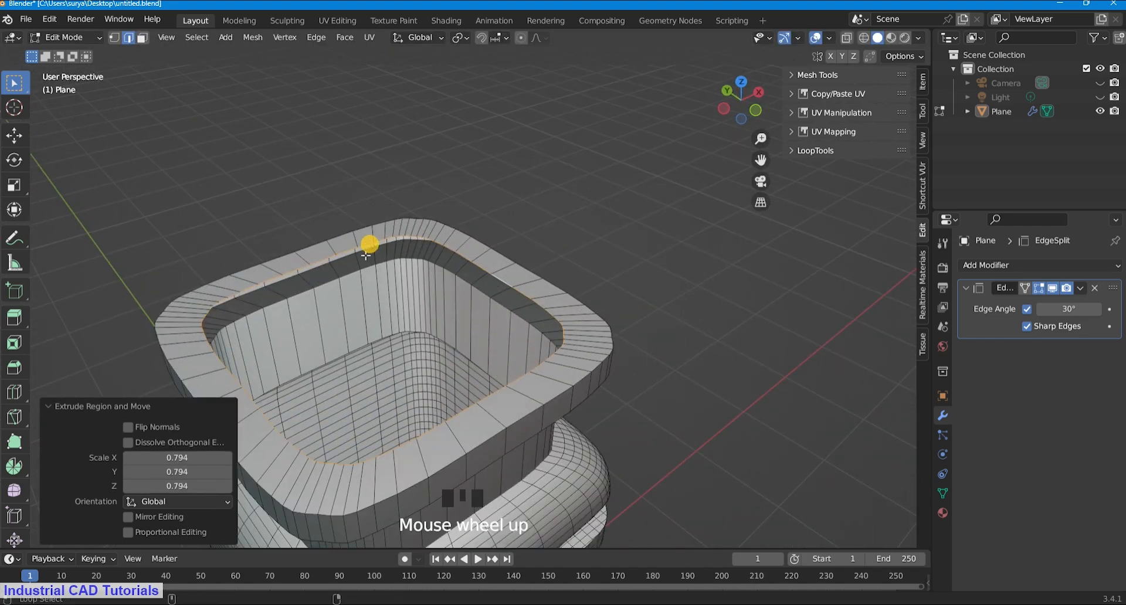
alt+shift+click(403, 269)
click(316, 37)
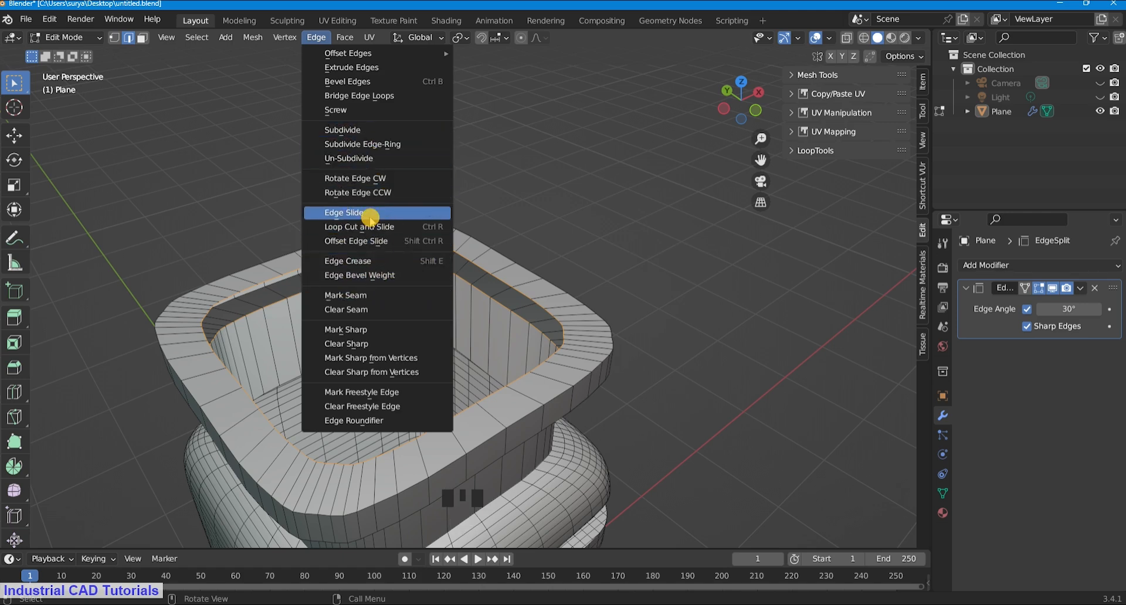
click(373, 96)
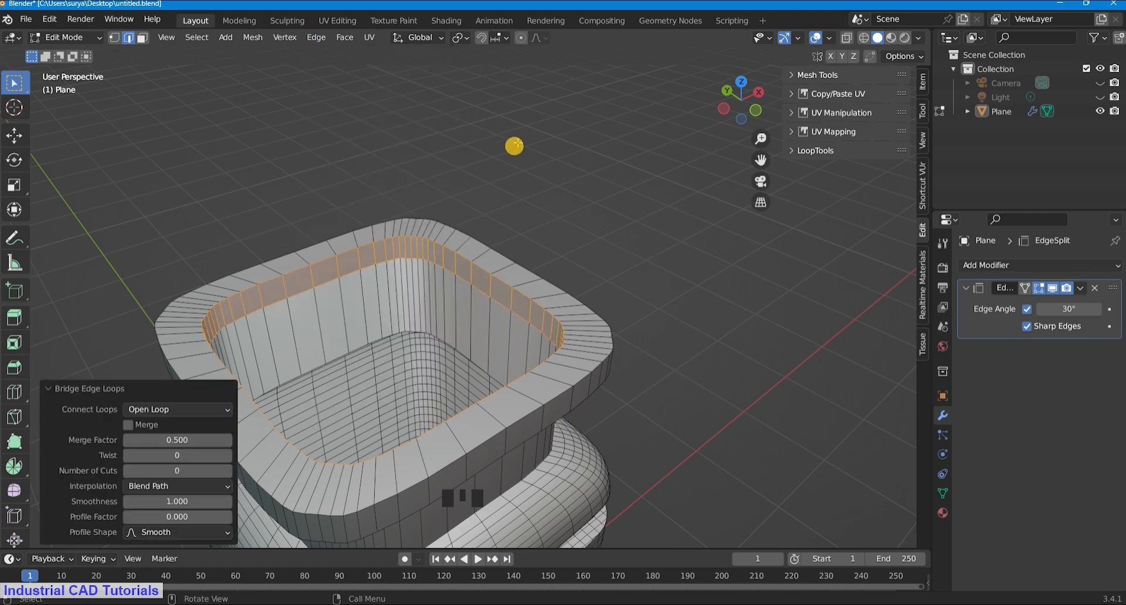
click(481, 132)
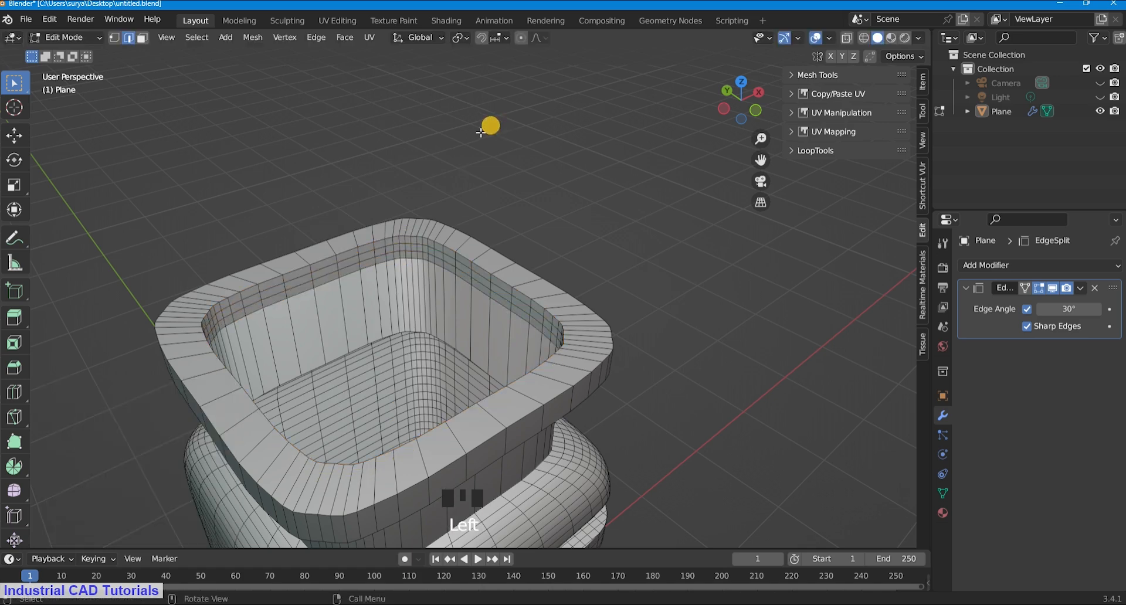
Bevel the lip's inner upper edge loop about 0.032 m with 3 segments.
key(ctrl+b)
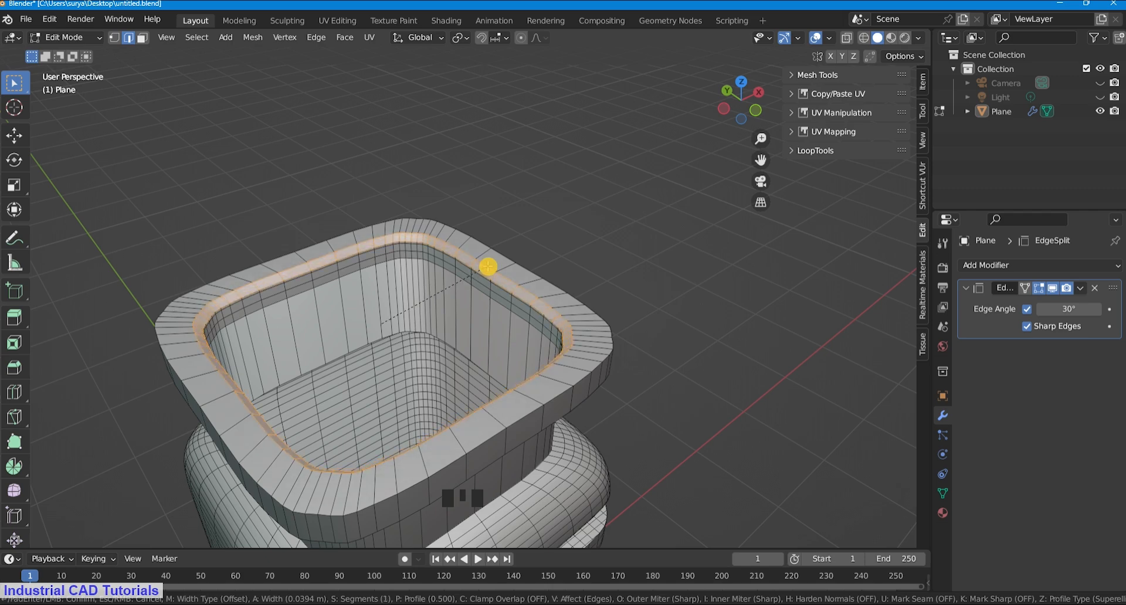
scroll(469, 252, up, 2)
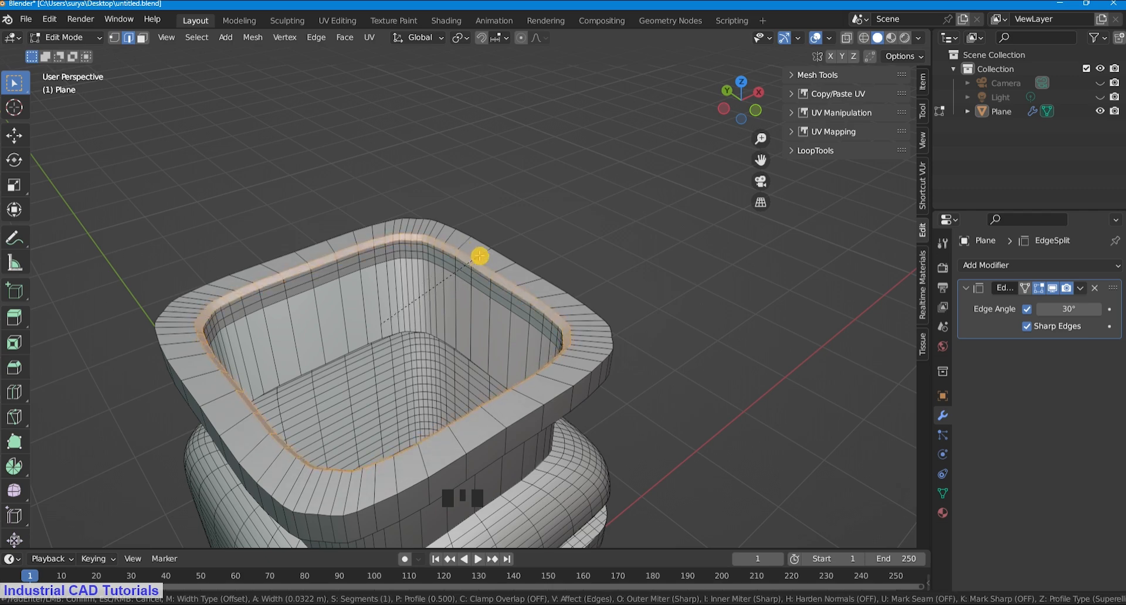
click(480, 257)
click(516, 224)
Bevel the lip's outer upper edge loop about 0.056 m with 3 segments.
middle_drag(585, 353, 572, 337)
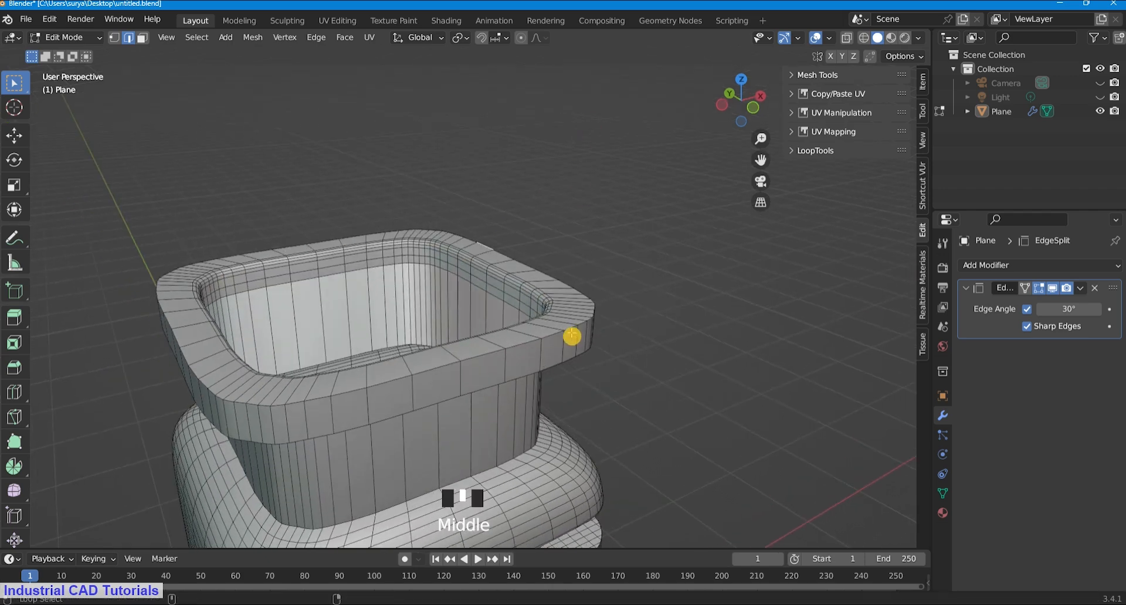
key(ctrl+b)
click(691, 316)
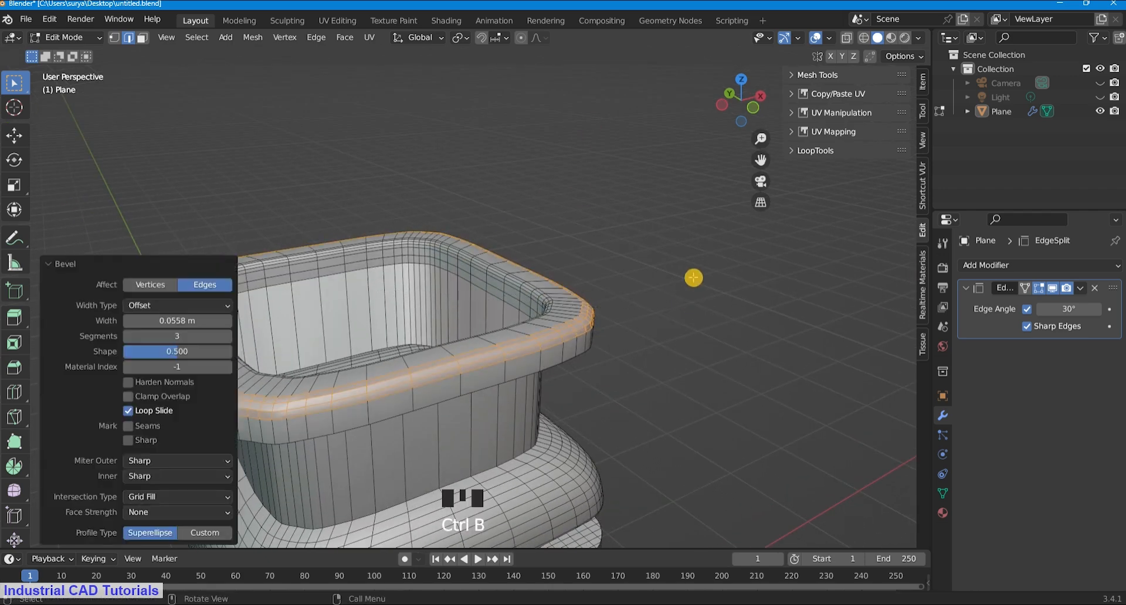
Bevel the lip's lower outer edge loop about 0.05 m and the neck's base edge loop about 0.038 m, both with 3 segments.
click(691, 316)
middle_drag(691, 316, 664, 235)
alt+shift+click(593, 315)
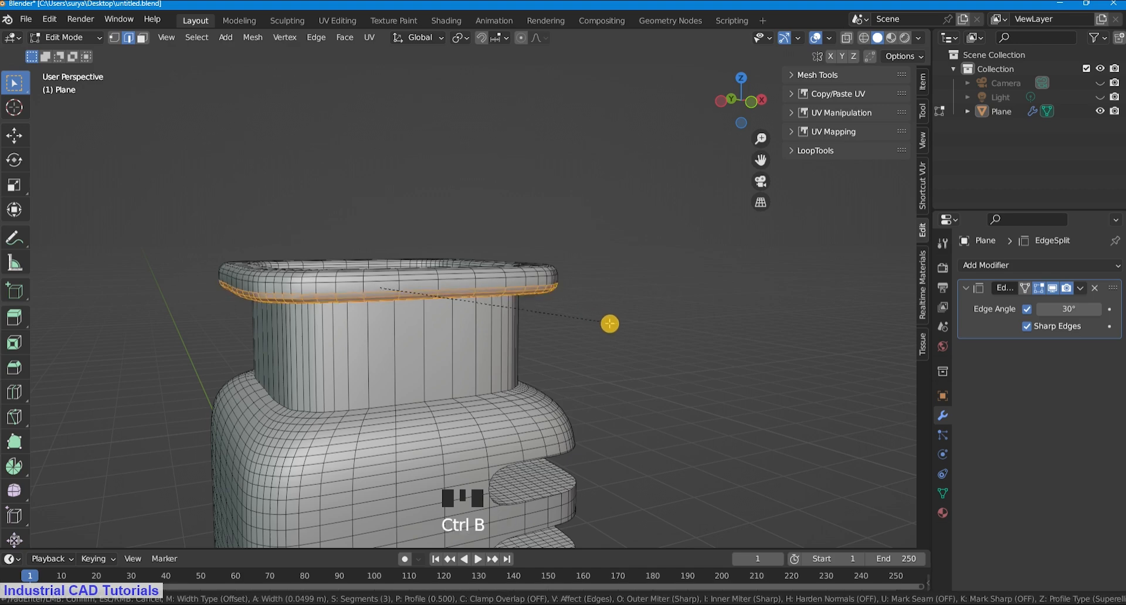
middle_drag(609, 323, 574, 403)
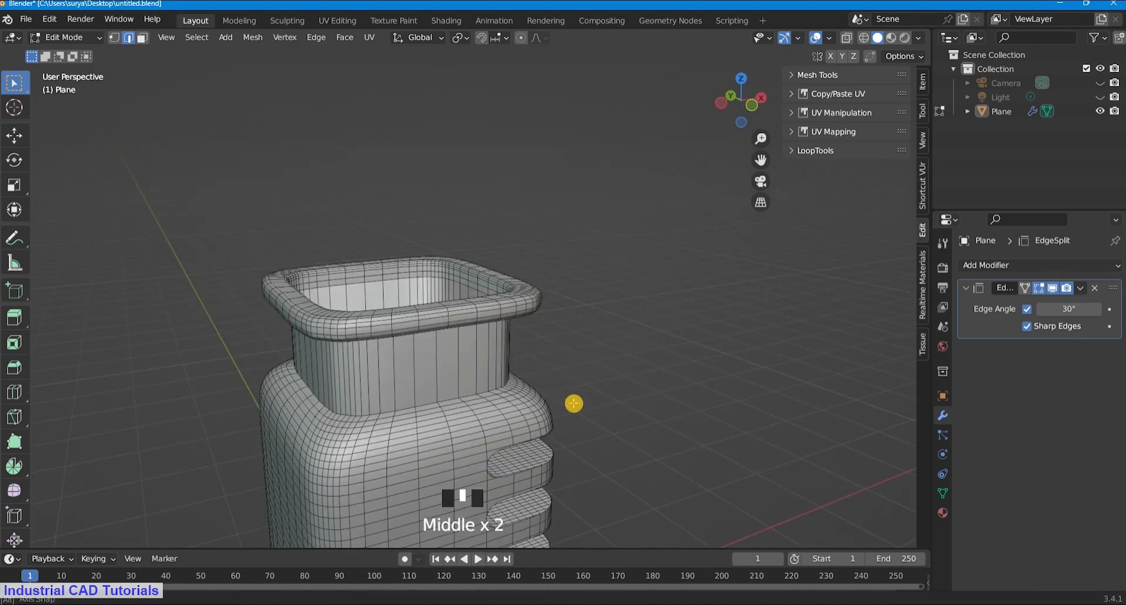
scroll(451, 408, up, 2)
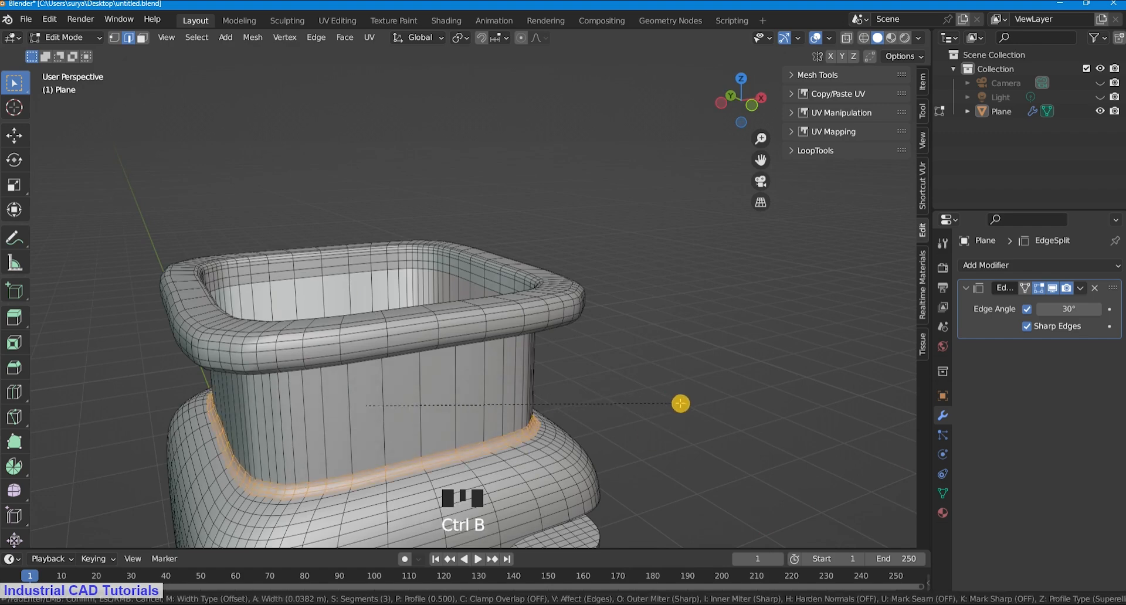
Add evenly spaced horizontal loop cuts around the neck's outer wall.
middle_drag(676, 360, 438, 348)
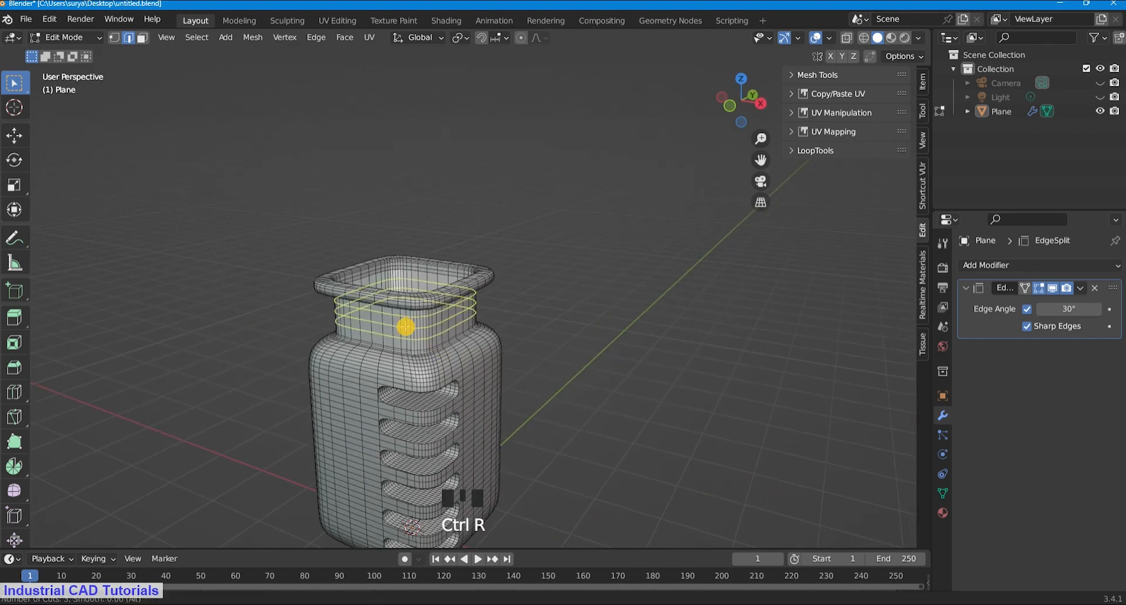
click(406, 327)
right_click(406, 327)
Add horizontal loop cuts around the neck's inner wall.
click(528, 227)
scroll(524, 352, down, 3)
scroll(524, 357, up, 2)
drag(761, 159, 758, 94)
scroll(537, 281, up, 2)
middle_drag(538, 279, 661, 307)
scroll(549, 206, up, 2)
drag(760, 159, 749, 232)
scroll(525, 246, up, 1)
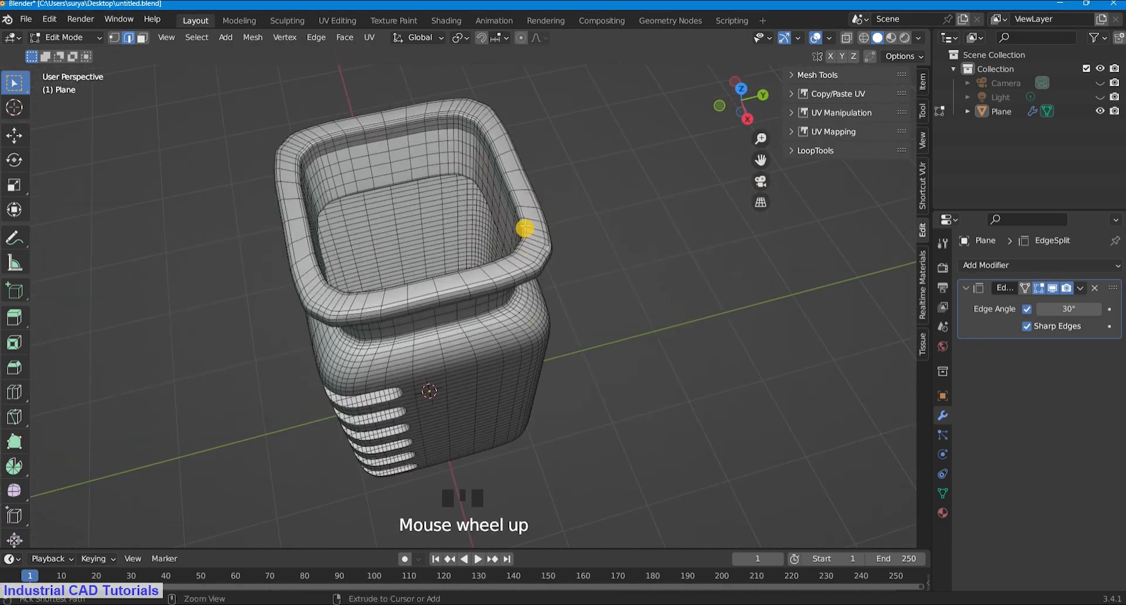
key(ctrl+r)
scroll(591, 227, down, 3)
Switch to Object Mode and look at the container through the scene camera.
middle_drag(605, 288, 659, 248)
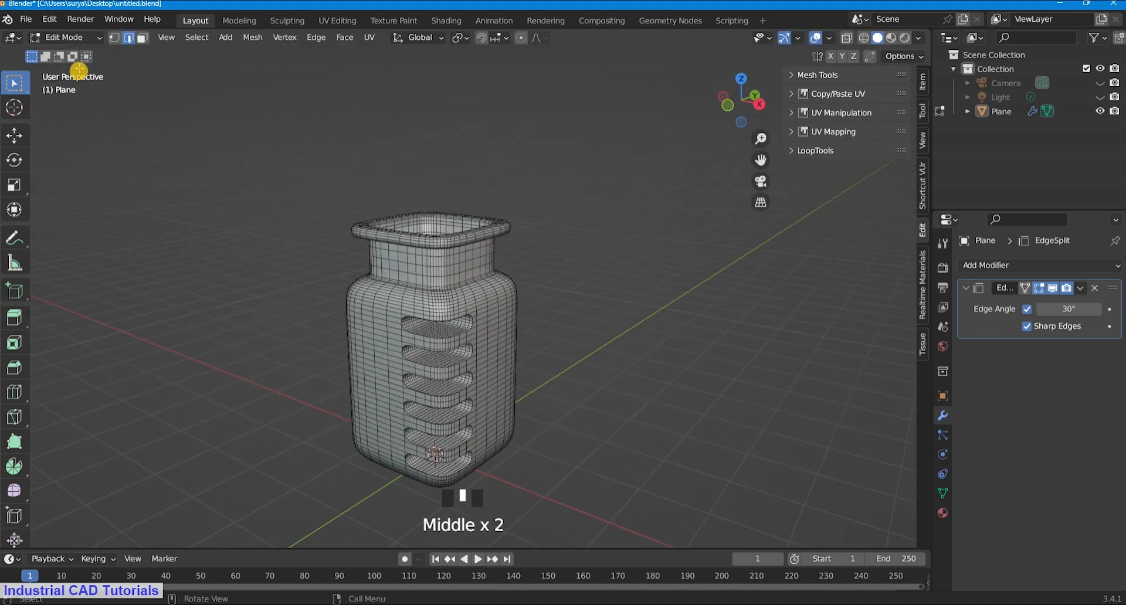
click(71, 38)
click(82, 54)
scroll(546, 238, down, 1)
middle_drag(548, 238, 518, 317)
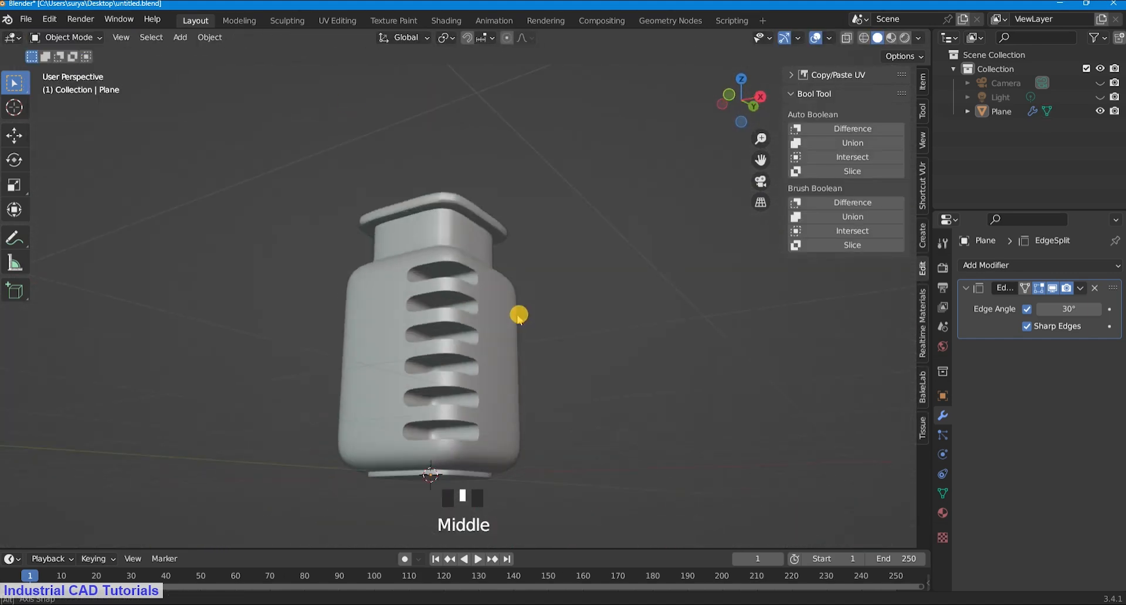
scroll(517, 229, down, 2)
key(KP_0)
scroll(518, 229, down, 1)
Fit the container inside the camera frame by moving it along Z and scaling it uniformly to 0.578.
click(423, 151)
key(g)
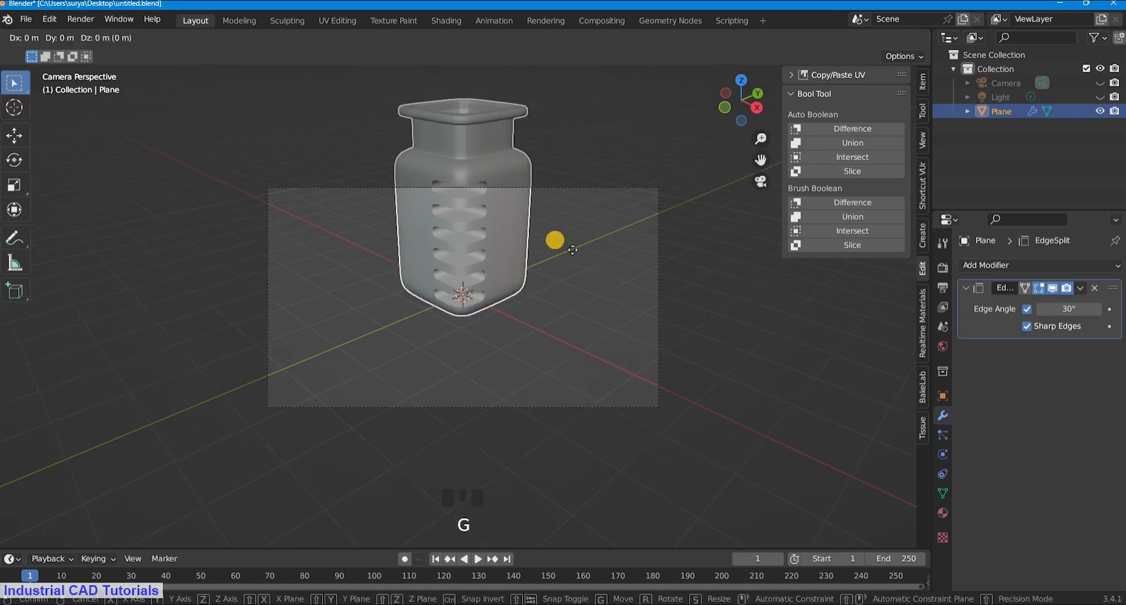
key(z)
click(549, 320)
key(s)
click(508, 307)
key(g)
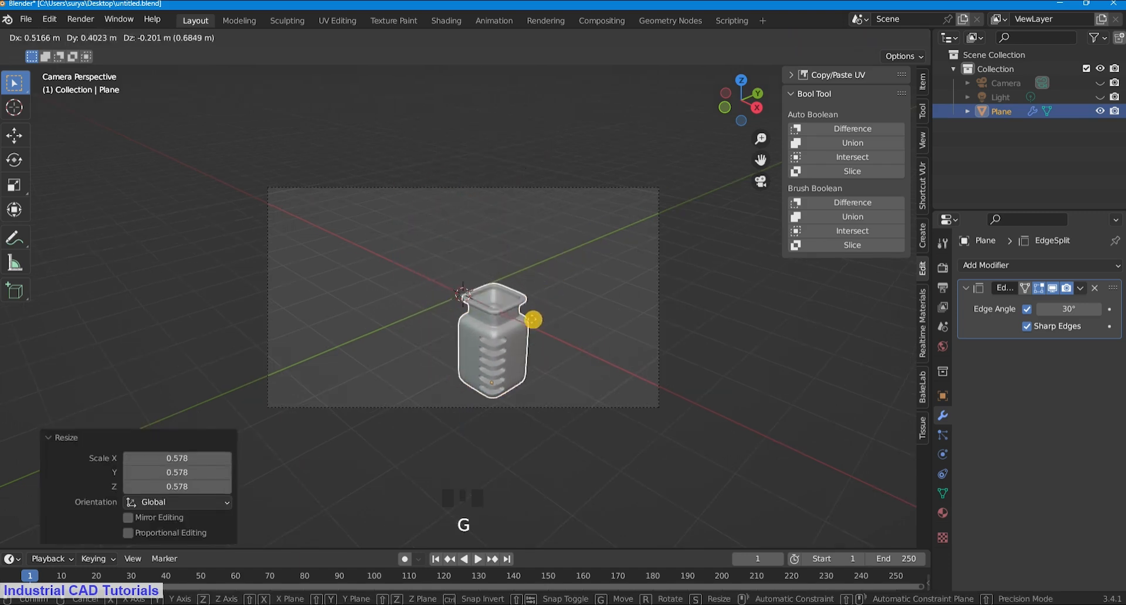
key(z)
click(518, 271)
click(519, 351)
scroll(519, 351, up, 7)
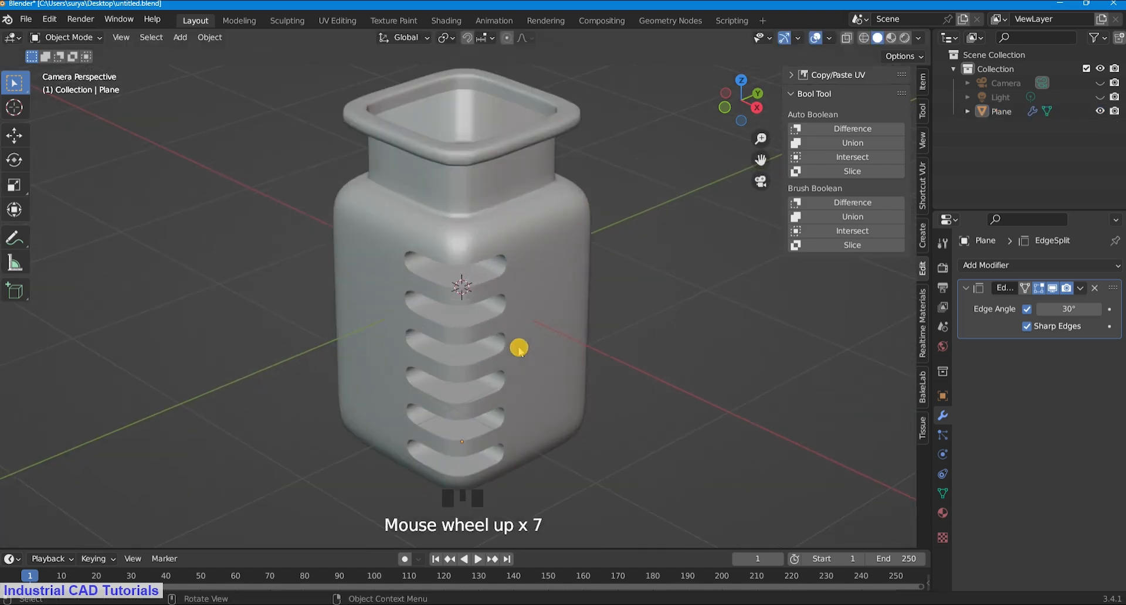
scroll(551, 430, down, 4)
click(499, 306)
key(r)
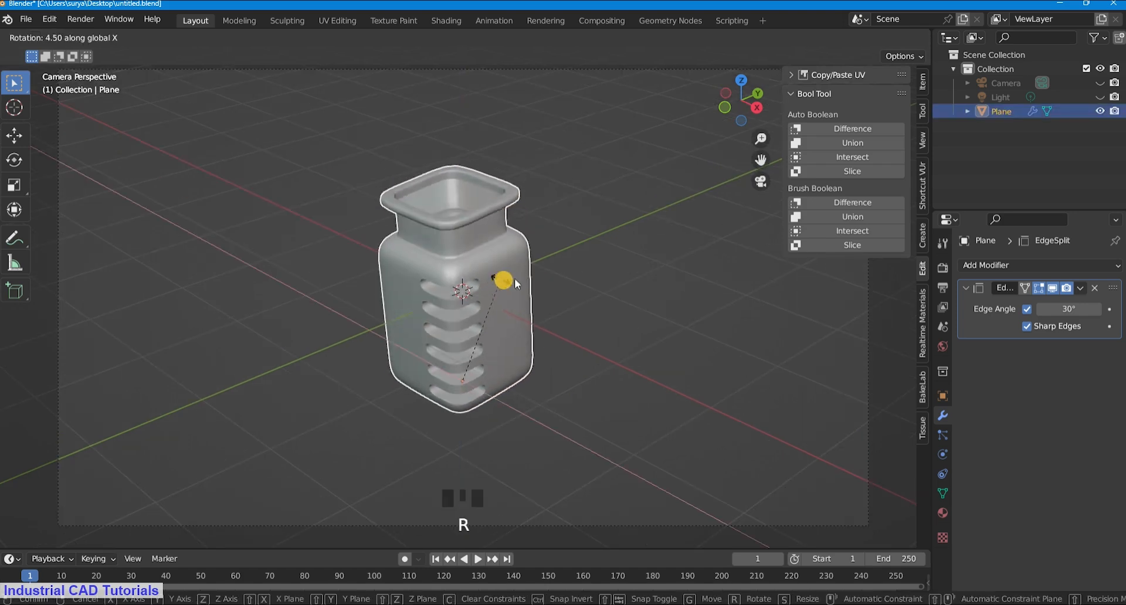
right_click(605, 265)
scroll(601, 258, up, 1)
click(601, 259)
scroll(551, 276, down, 3)
Rotate the container about 14 degrees around the global Z axis.
click(410, 206)
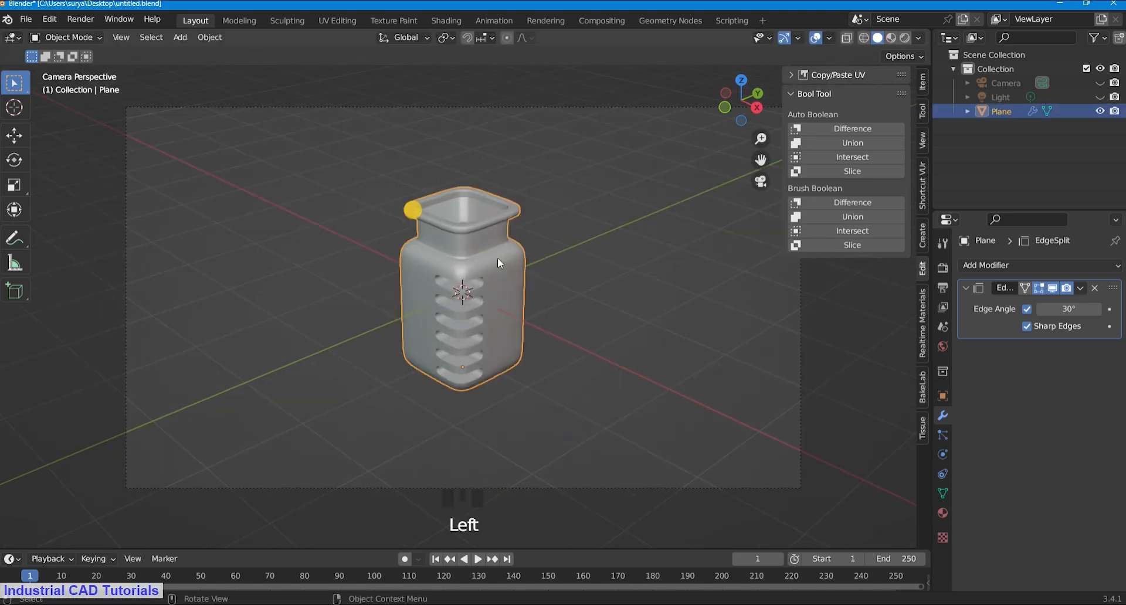
key(r)
key(z)
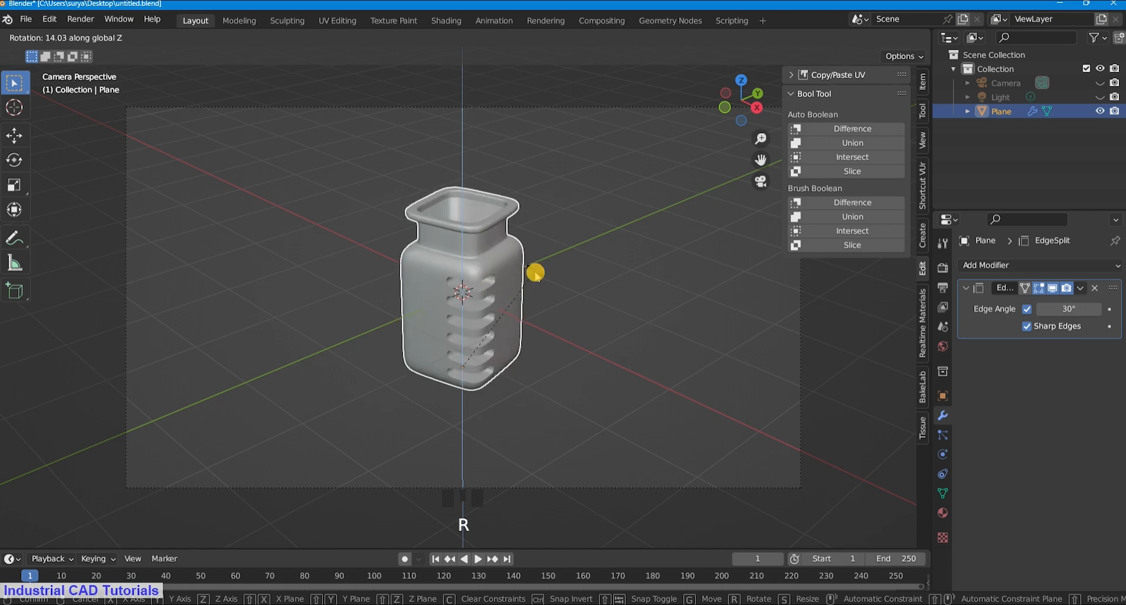
click(604, 229)
scroll(613, 368, down, 4)
scroll(665, 354, up, 1)
Enlarge the container by a factor of about 1.24 and move it down within the camera frame.
key(s)
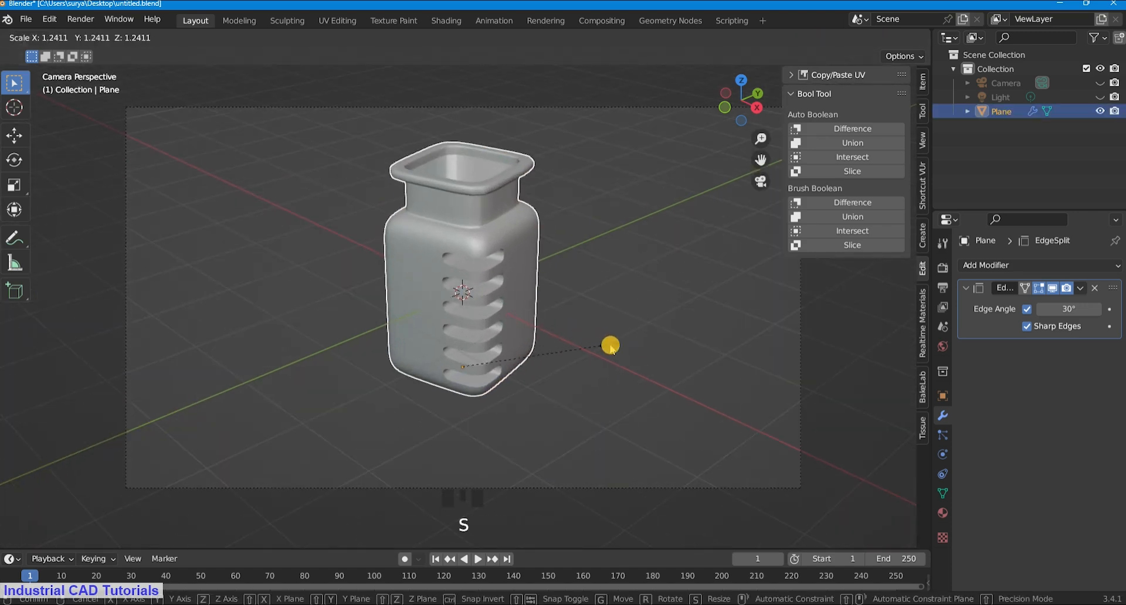
click(608, 342)
key(g)
click(609, 352)
click(611, 317)
Scale the container uniformly to 1.056 and lower it about 0.27 m along Z.
drag(583, 372, 414, 221)
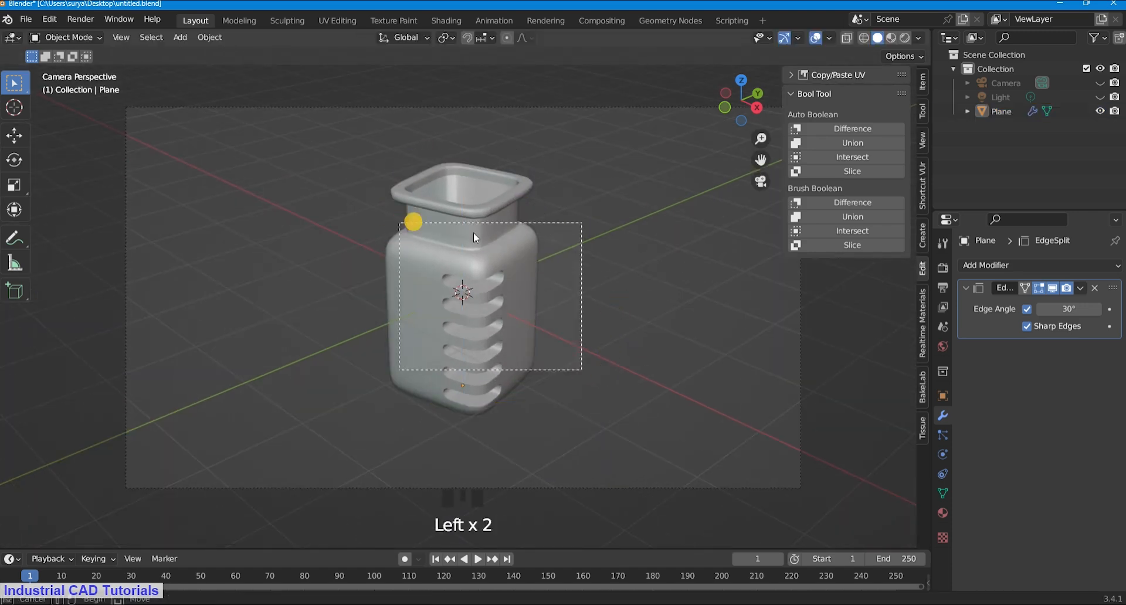
scroll(593, 299, up, 1)
key(s)
click(644, 315)
scroll(629, 304, down, 2)
key(g)
key(z)
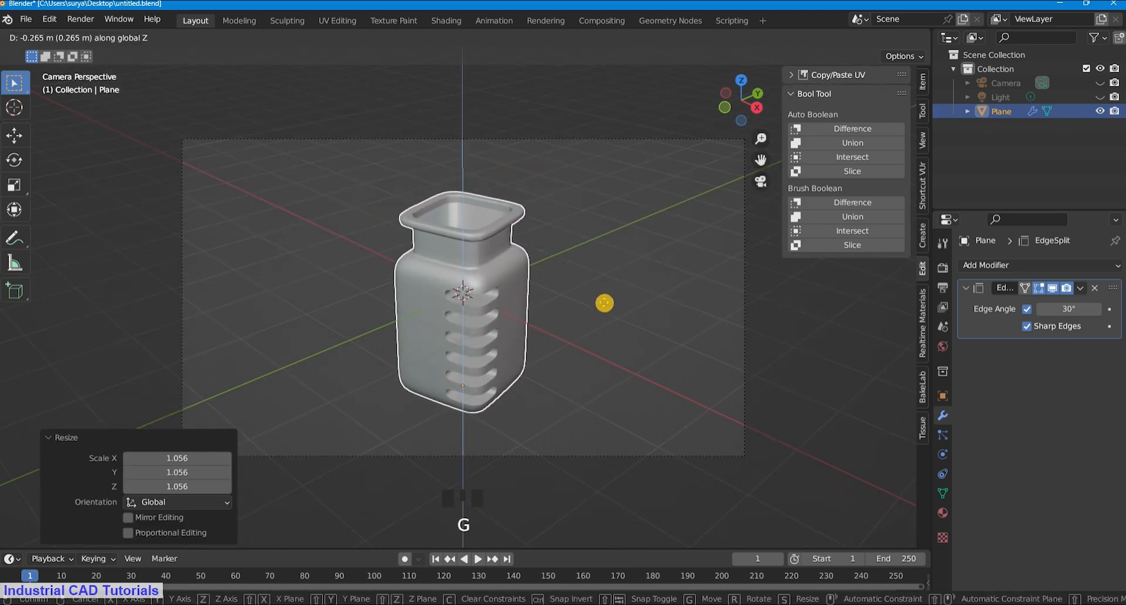
click(611, 294)
click(626, 258)
scroll(626, 258, up, 1)
Check the container's mesh in Edit Mode and its smooth shading in Object Mode.
click(96, 38)
click(94, 69)
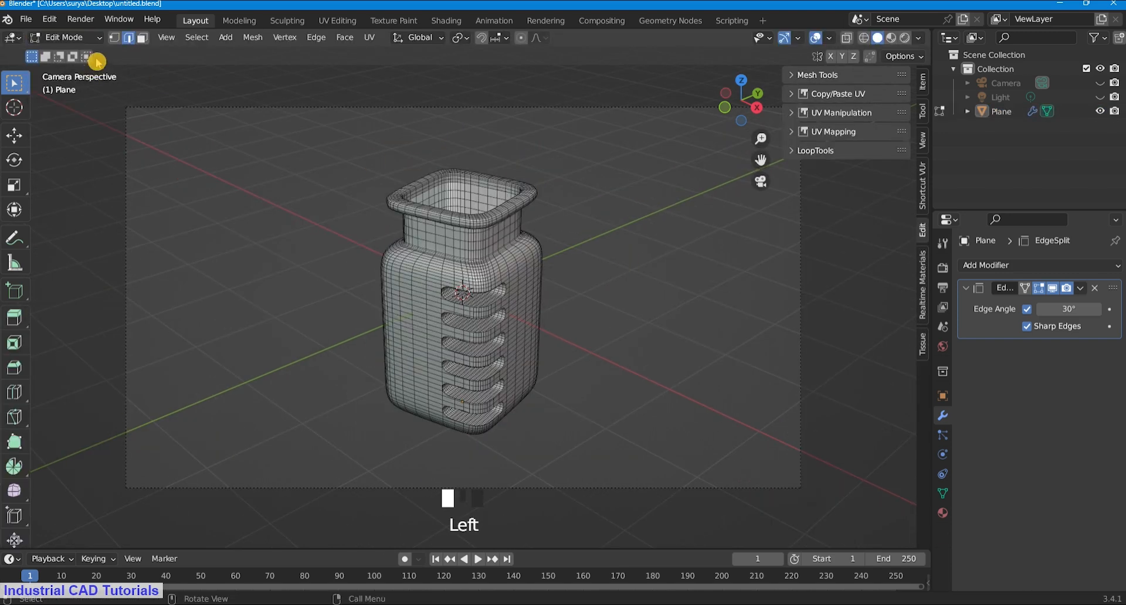
click(88, 38)
click(76, 43)
right_click(466, 220)
click(523, 215)
scroll(526, 183, up, 3)
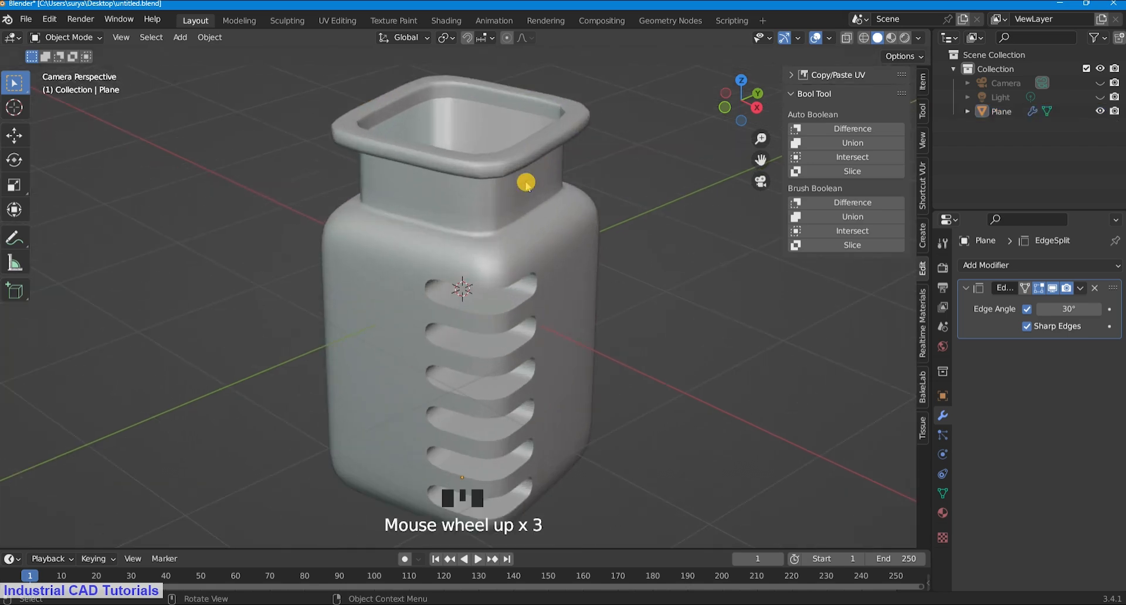
scroll(527, 183, down, 3)
scroll(417, 130, up, 1)
Return to Edit Mode and examine the mesh around the neck, shoulder and corner slots.
click(67, 37)
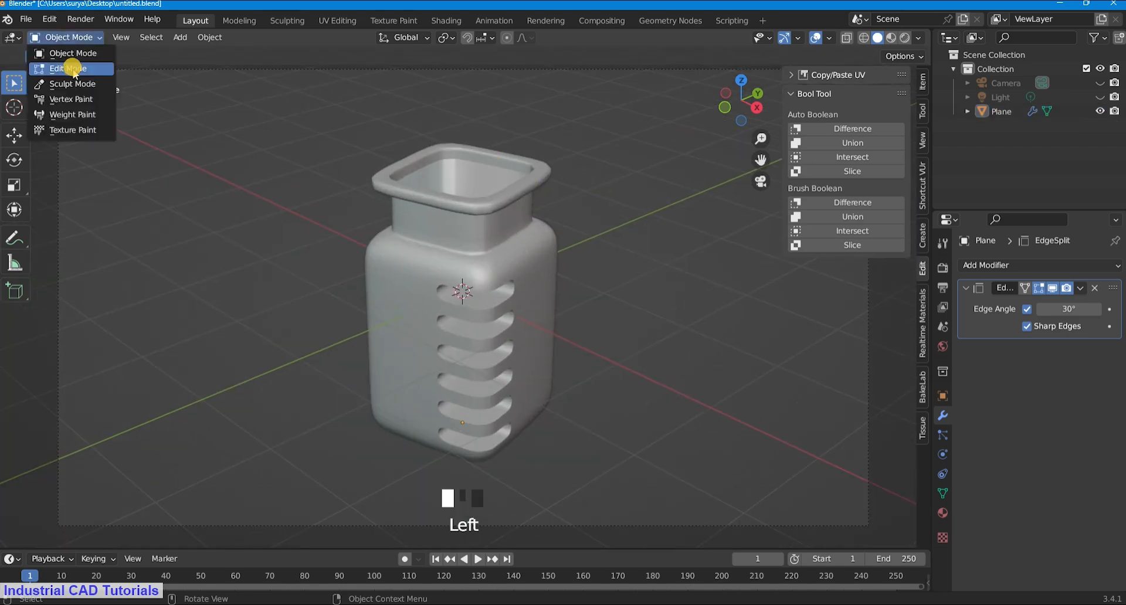
click(75, 69)
scroll(617, 174, up, 3)
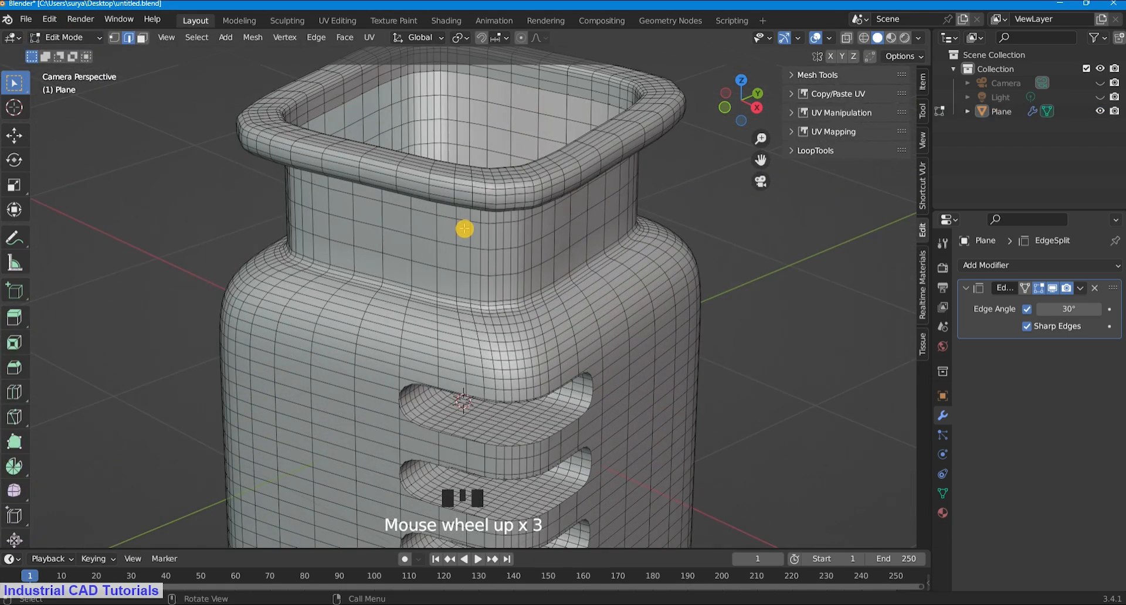
scroll(465, 229, down, 3)
scroll(465, 223, up, 1)
scroll(467, 224, down, 1)
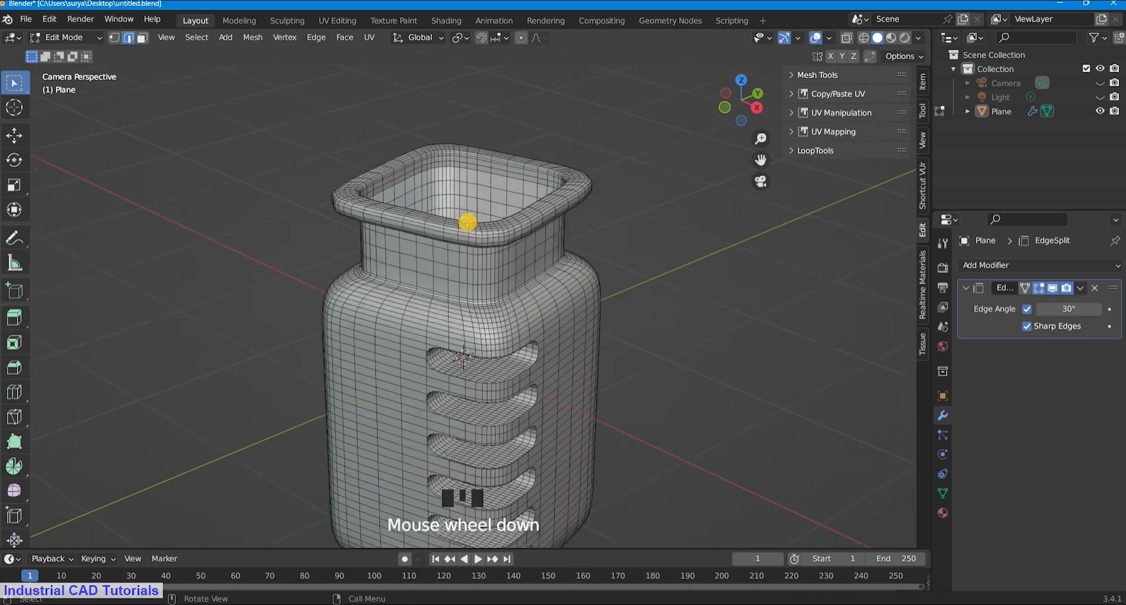
scroll(468, 222, up, 1)
scroll(546, 247, down, 3)
scroll(757, 161, up, 1)
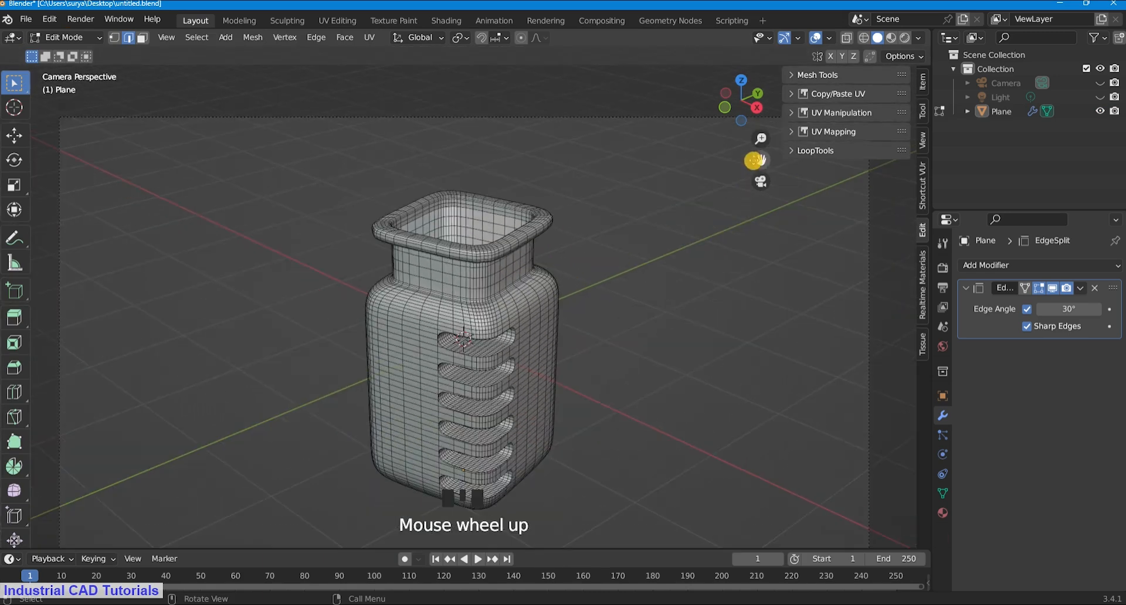
In face selection mode, select five horizontal strips of faces on the flat side wall next to the corner slots.
click(490, 338)
middle_drag(490, 338, 405, 329)
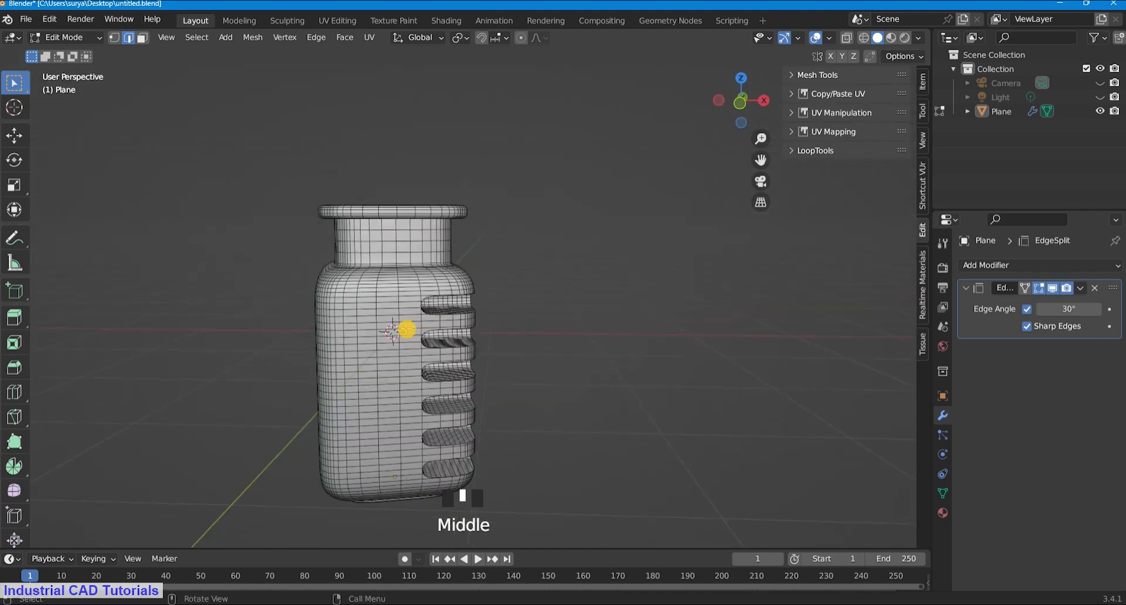
scroll(358, 324, up, 2)
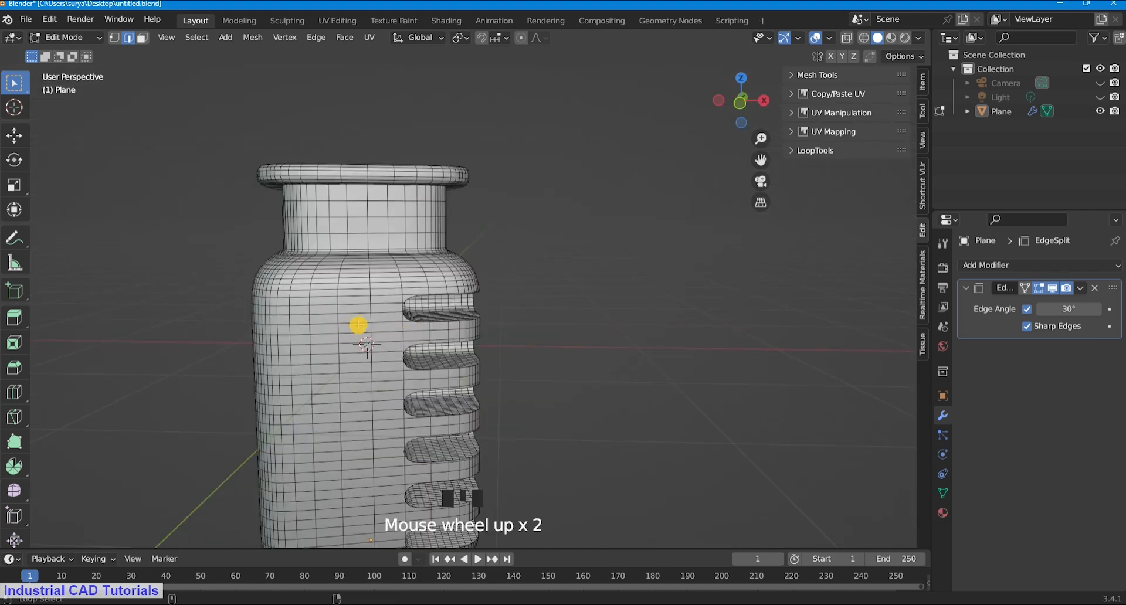
click(143, 39)
scroll(505, 258, down, 2)
scroll(447, 355, up, 2)
middle_drag(448, 354, 423, 339)
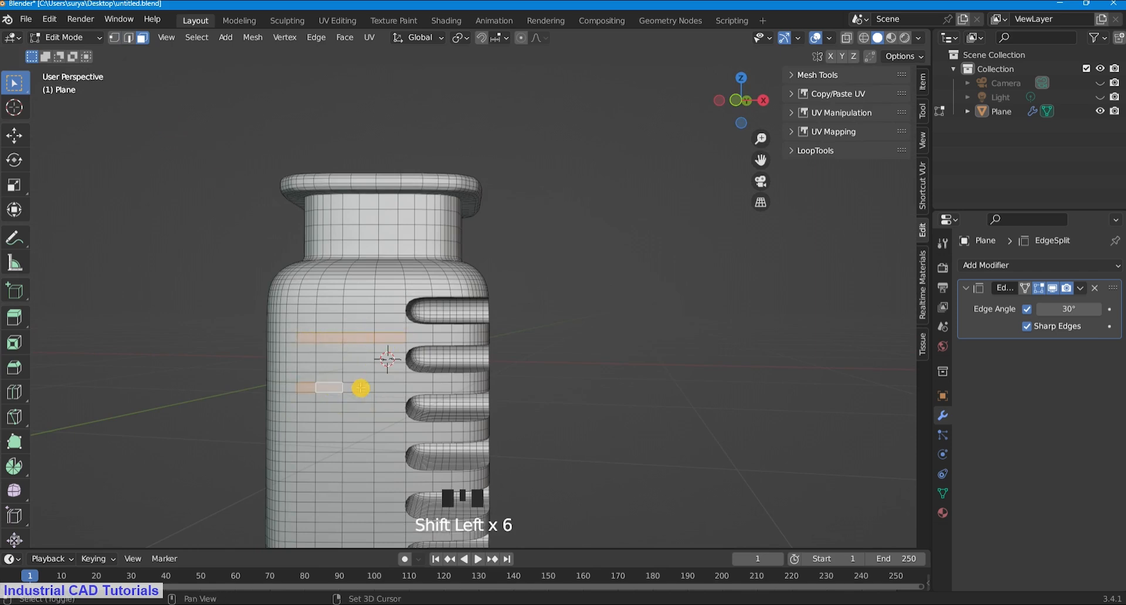
drag(761, 160, 769, 74)
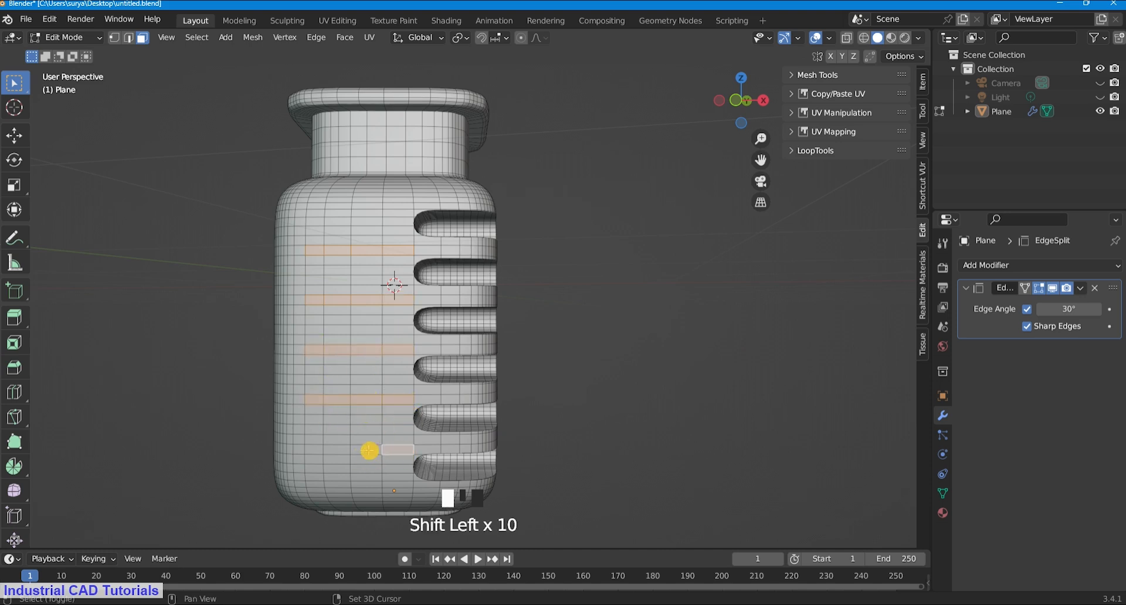
Inset the five selected face strips by about 0.026 m.
scroll(557, 449, up, 1)
key(i)
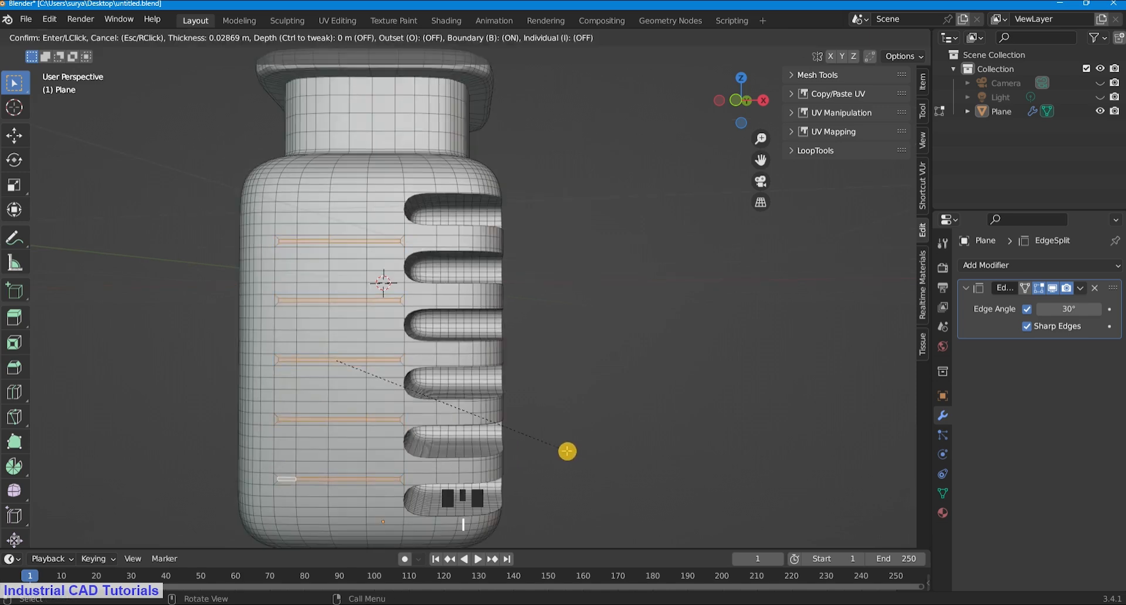
click(568, 451)
Extrude the inset face strips along their normals with an offset of about -0.133 m to form recessed grooves.
key(alt+e)
click(566, 461)
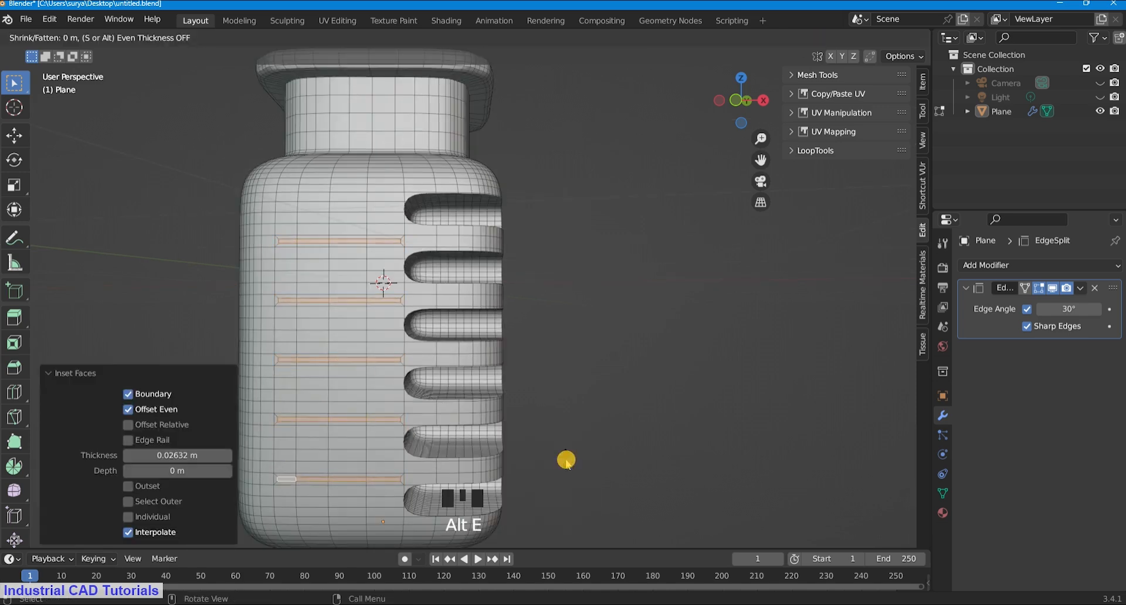
click(579, 473)
Scale the grooves' floor faces inward along the global X axis and deselect them.
middle_drag(566, 435, 626, 382)
scroll(598, 350, up, 2)
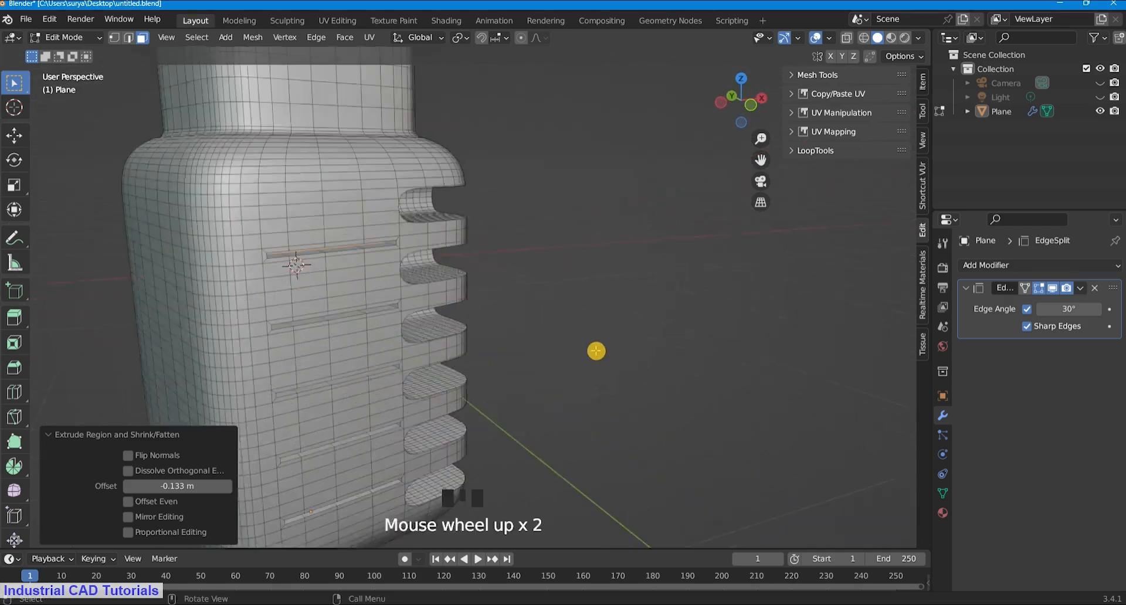
key(s)
key(x)
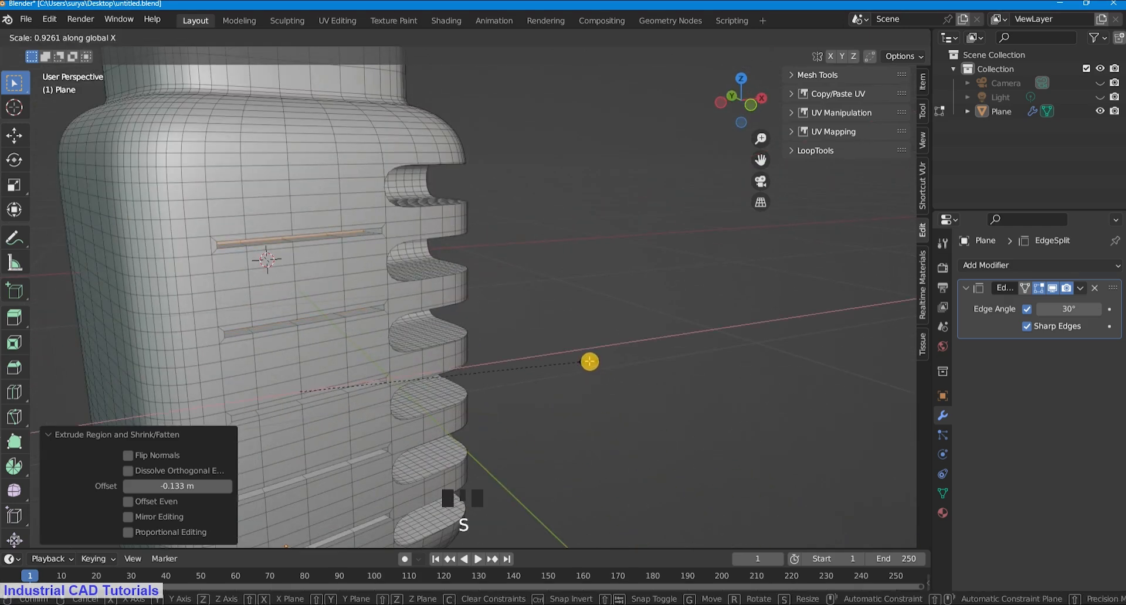
click(477, 325)
scroll(586, 268, down, 3)
click(583, 271)
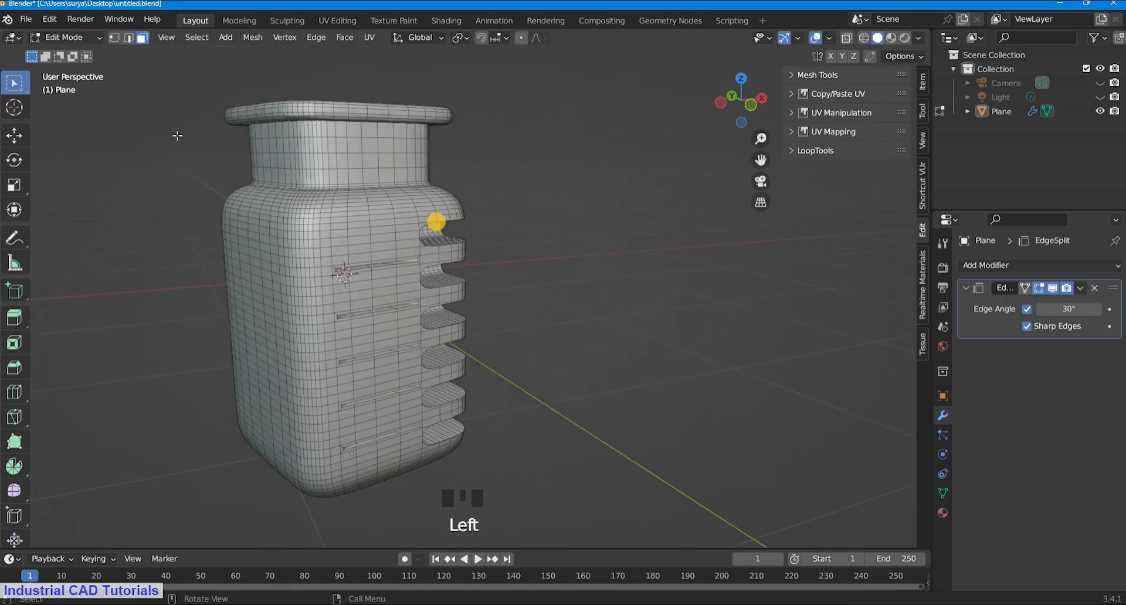
Examine the grooves' shading in Object Mode through the scene camera and close up.
click(81, 38)
click(81, 52)
scroll(661, 264, down, 2)
middle_drag(662, 258, 596, 209)
key(KP_0)
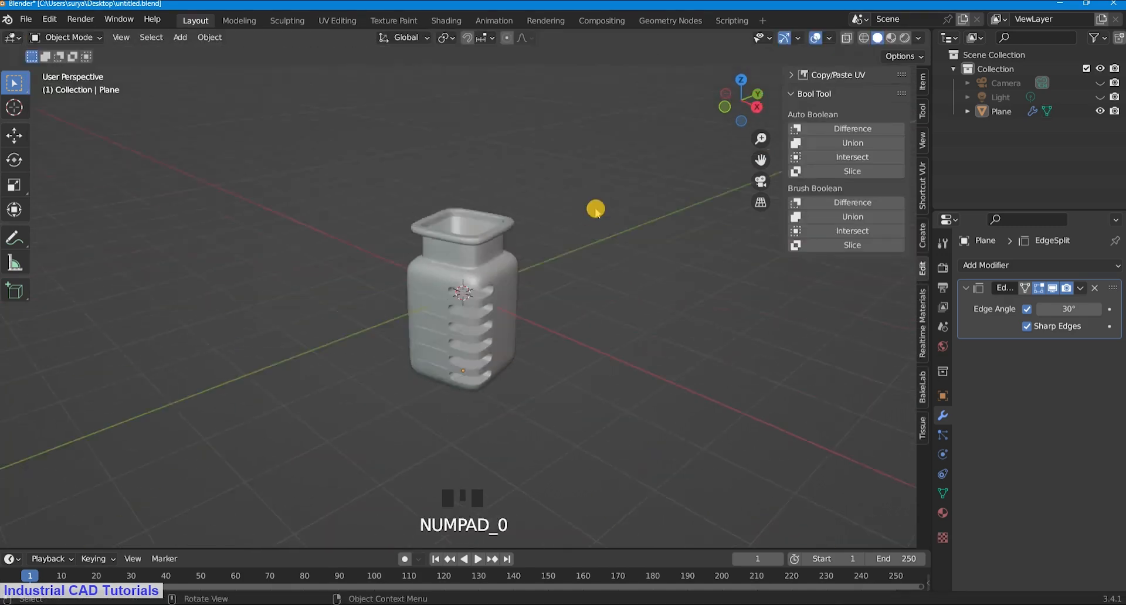
scroll(520, 329, down, 4)
scroll(528, 336, up, 6)
middle_drag(527, 334, 593, 294)
scroll(445, 329, up, 8)
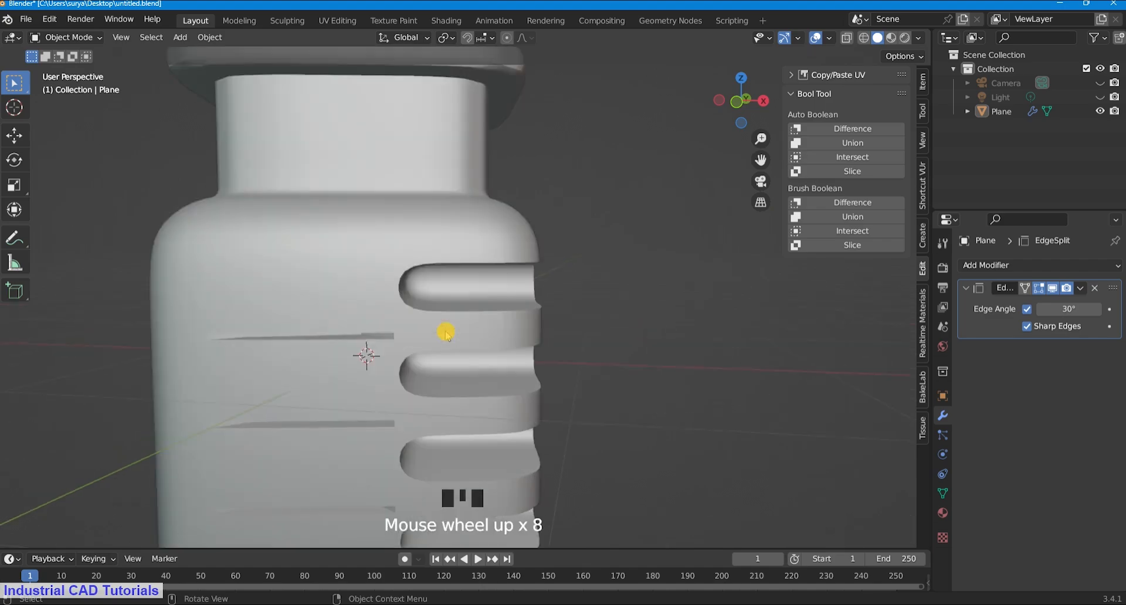
middle_drag(445, 329, 463, 322)
In Edit Mode with edge selection, select the rim edge loop of the uppermost side groove.
click(78, 38)
click(82, 69)
scroll(496, 191, down, 4)
middle_drag(495, 191, 410, 293)
scroll(414, 329, up, 2)
middle_drag(415, 359, 403, 344)
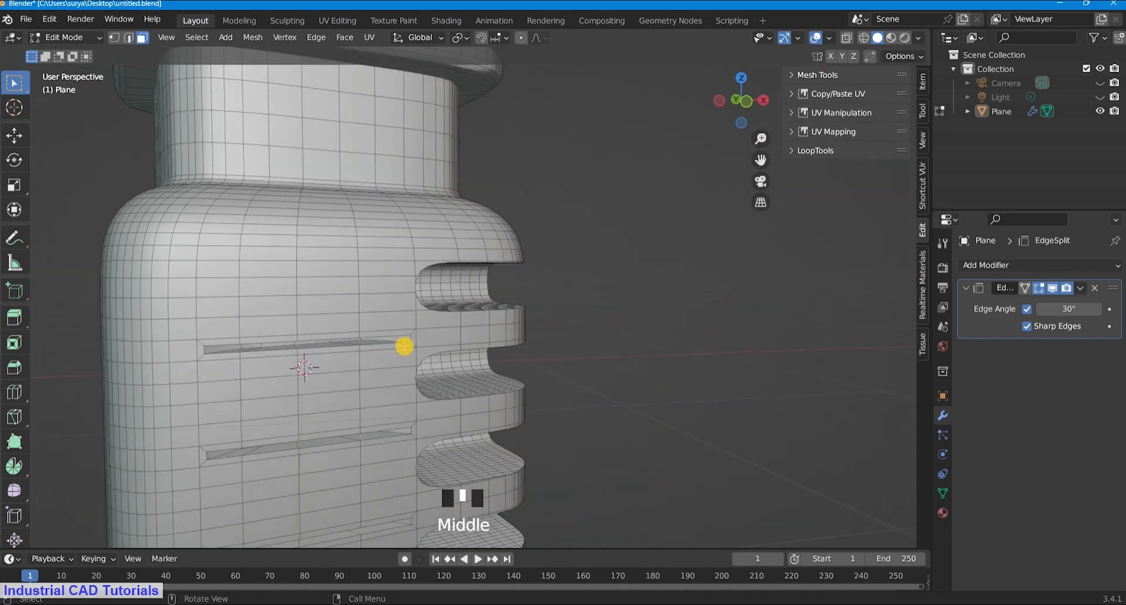
scroll(405, 347, up, 1)
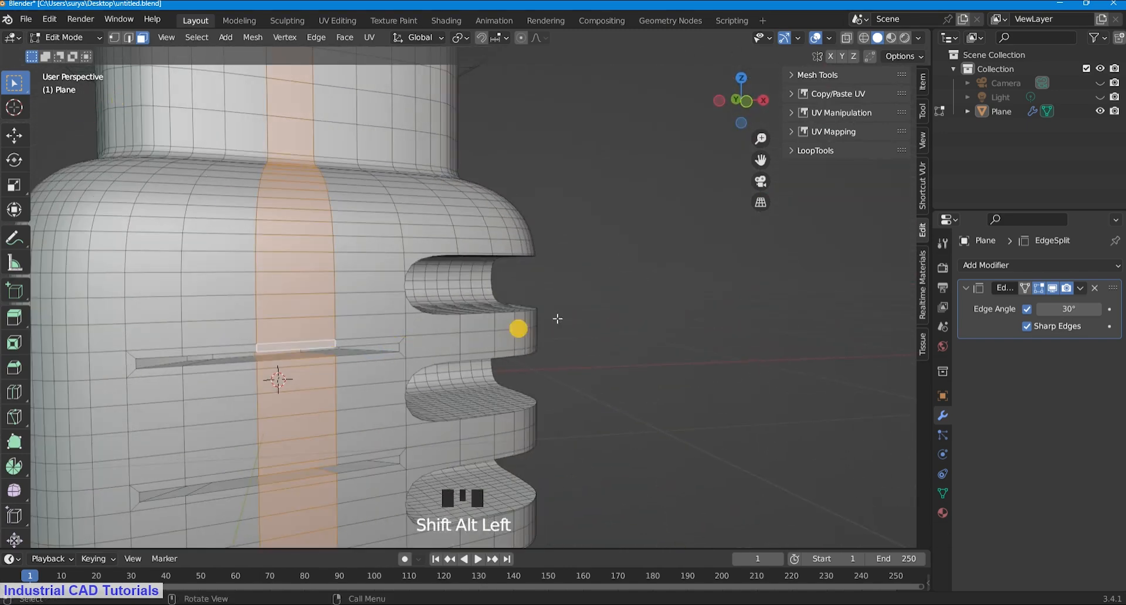
click(129, 37)
scroll(435, 346, down, 2)
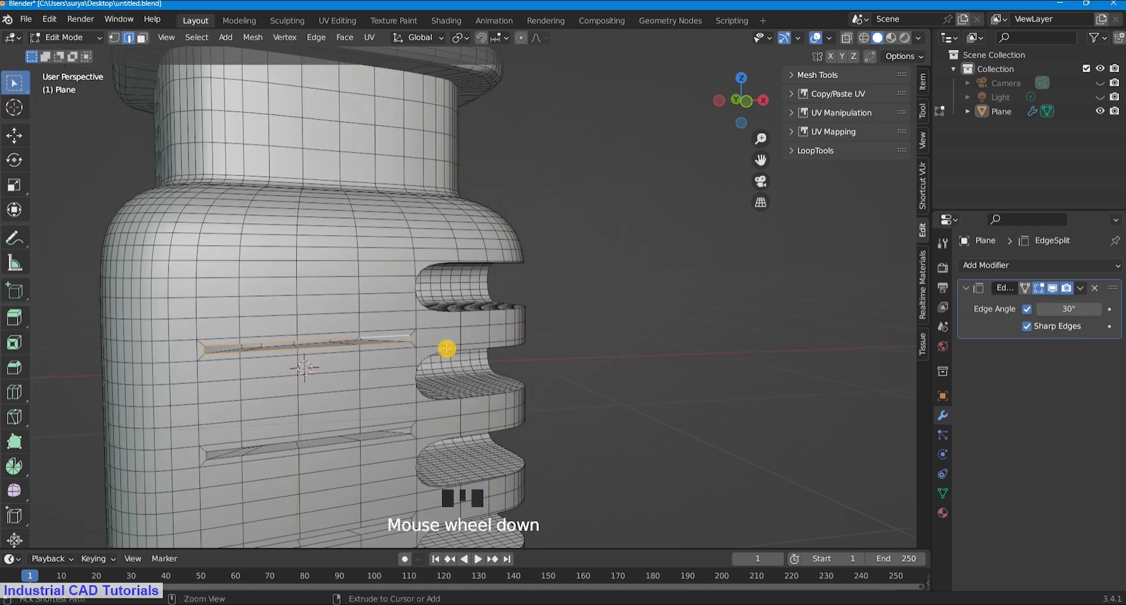
Bevel the uppermost groove's rim loop and examine its shading in Object Mode.
key(ctrl+b)
click(453, 350)
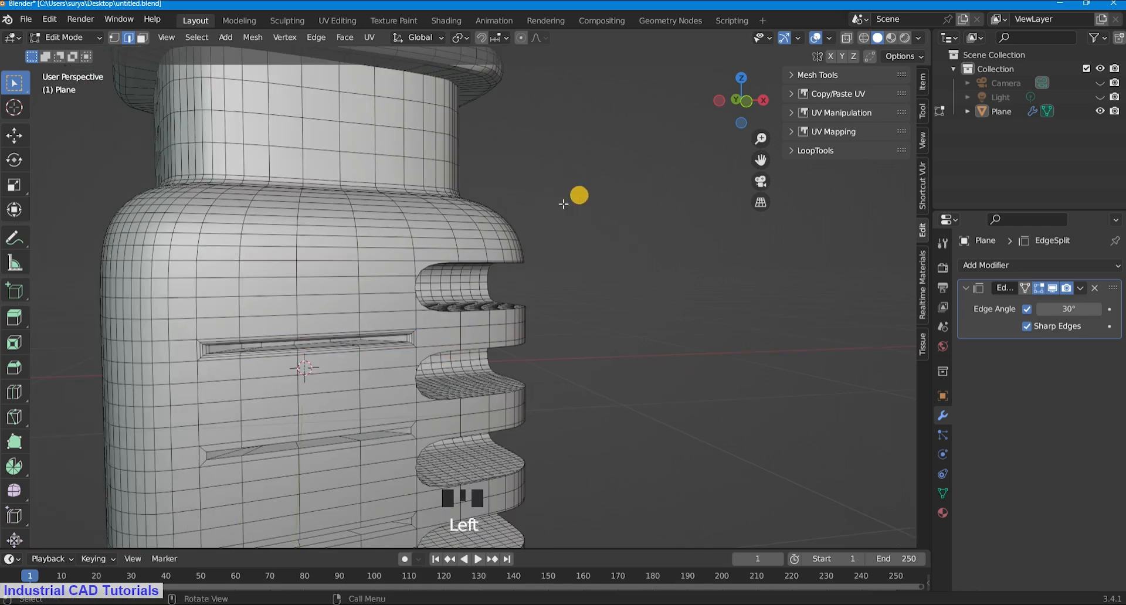
click(66, 37)
click(86, 48)
scroll(650, 222, down, 3)
scroll(761, 164, up, 3)
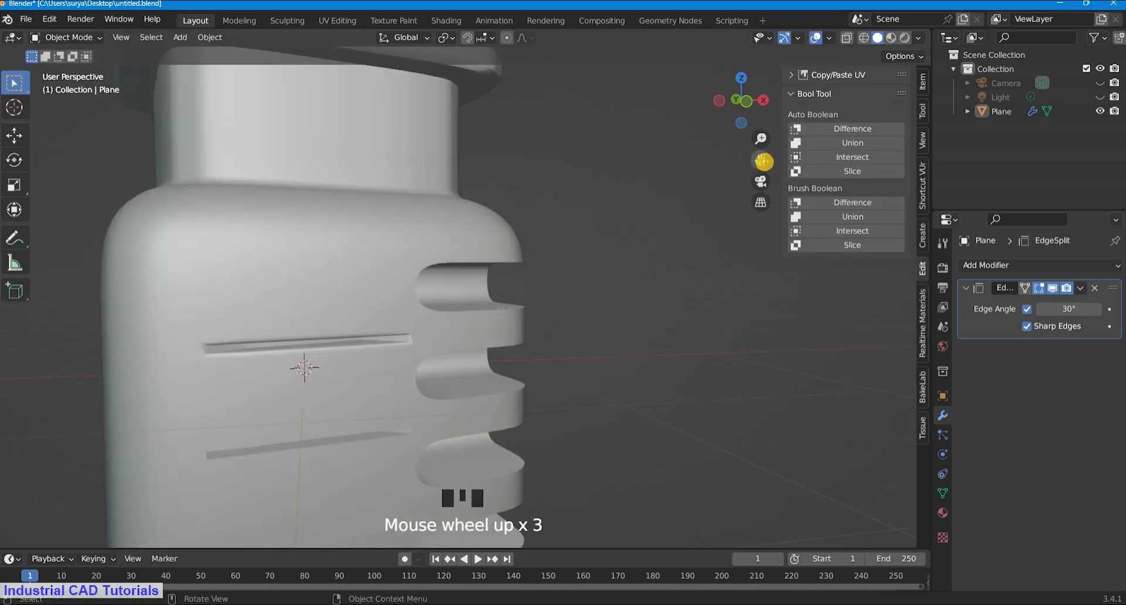
scroll(491, 305, up, 2)
middle_drag(490, 304, 530, 307)
Bevel the rim loops of the second, third and fourth grooves by about 0.013 m with three segments.
click(66, 37)
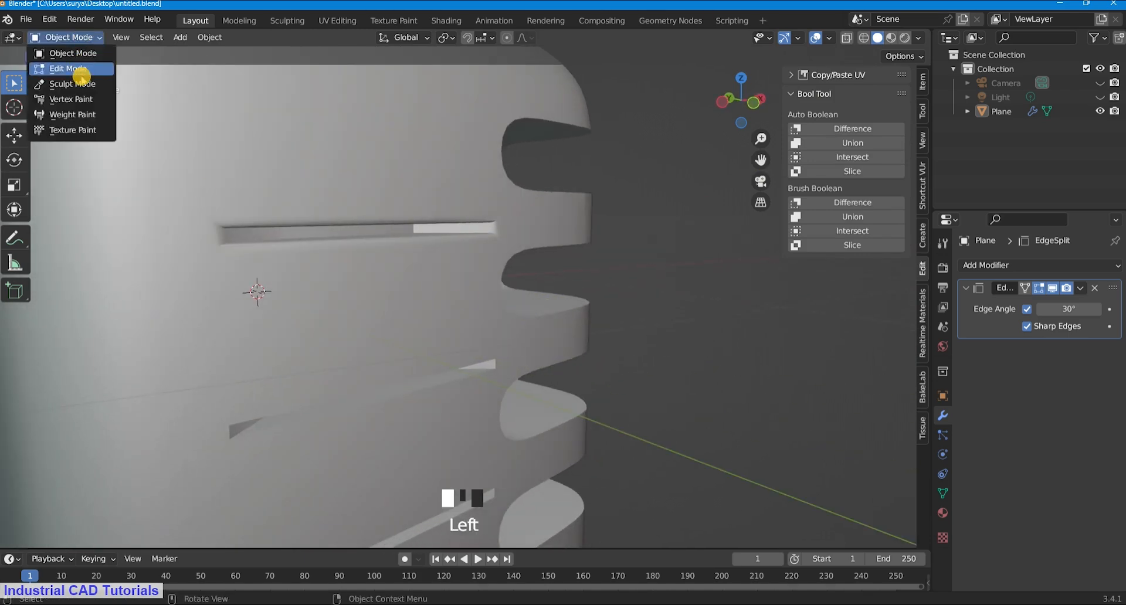
click(83, 62)
middle_drag(673, 342, 480, 435)
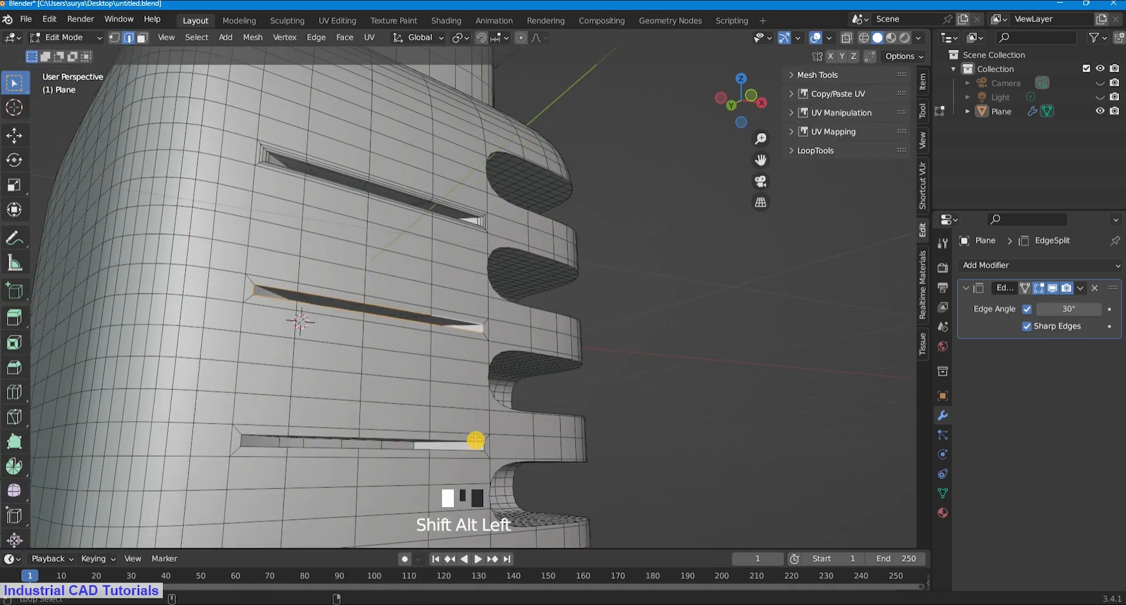
drag(761, 159, 781, 63)
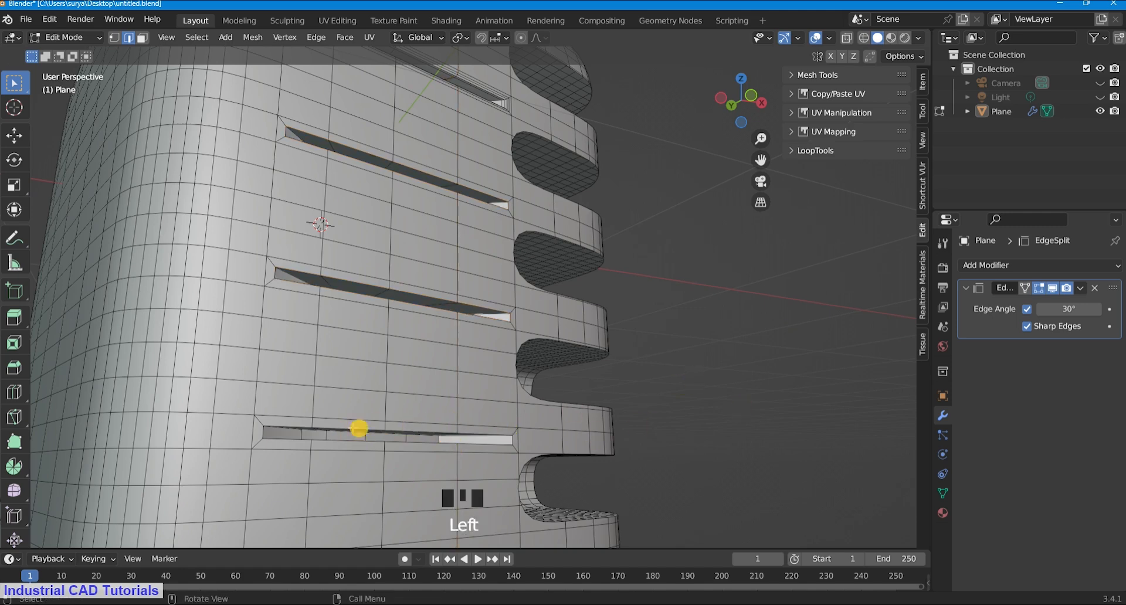
key(ctrl+b)
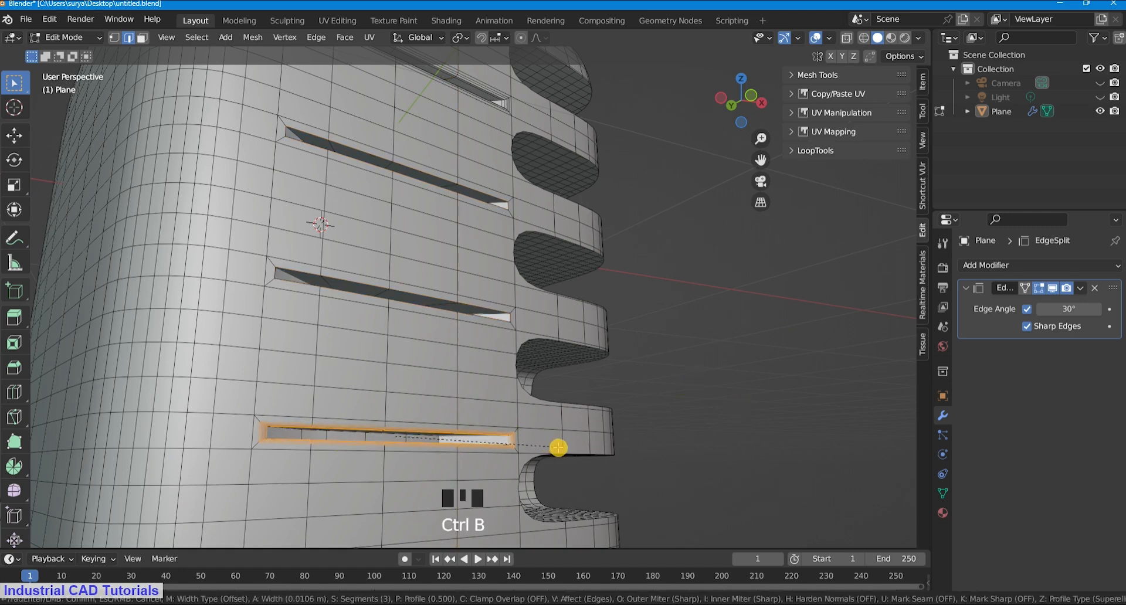
click(558, 448)
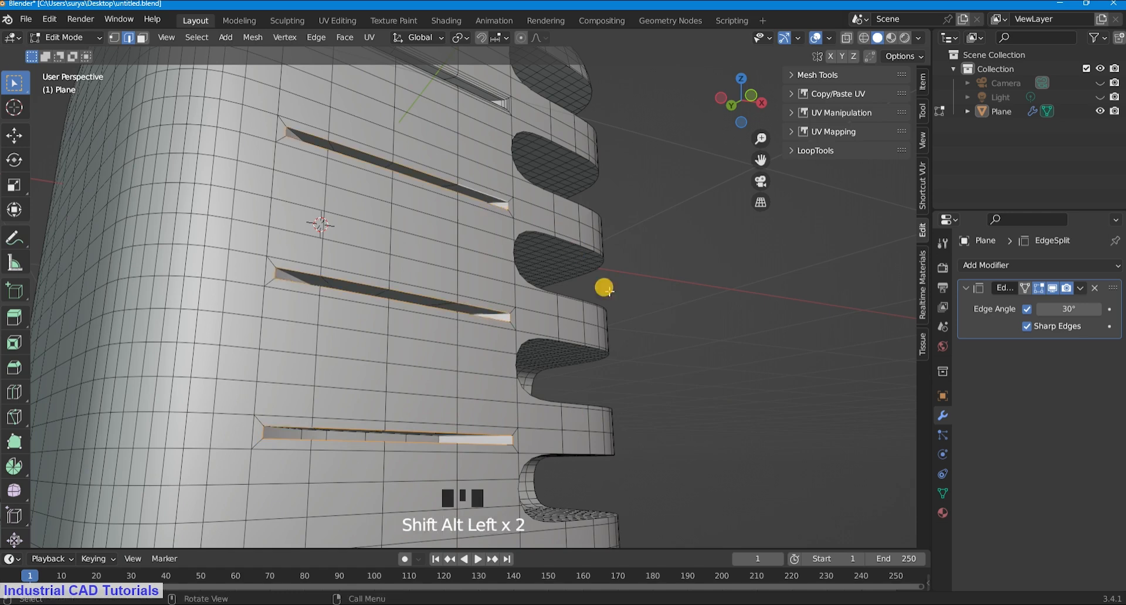
key(ctrl+b)
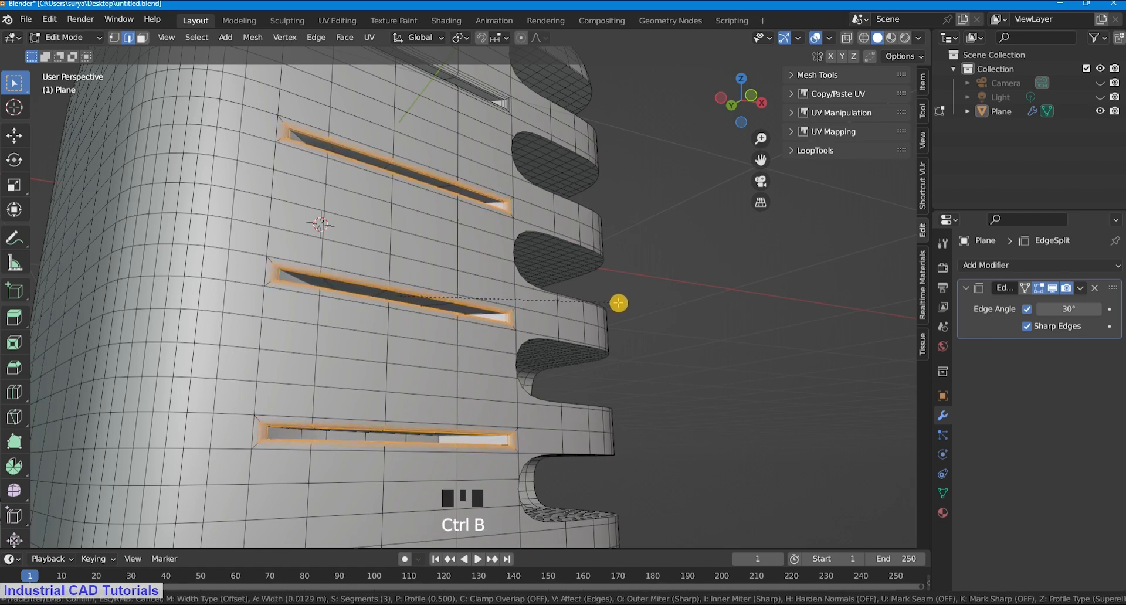
click(619, 304)
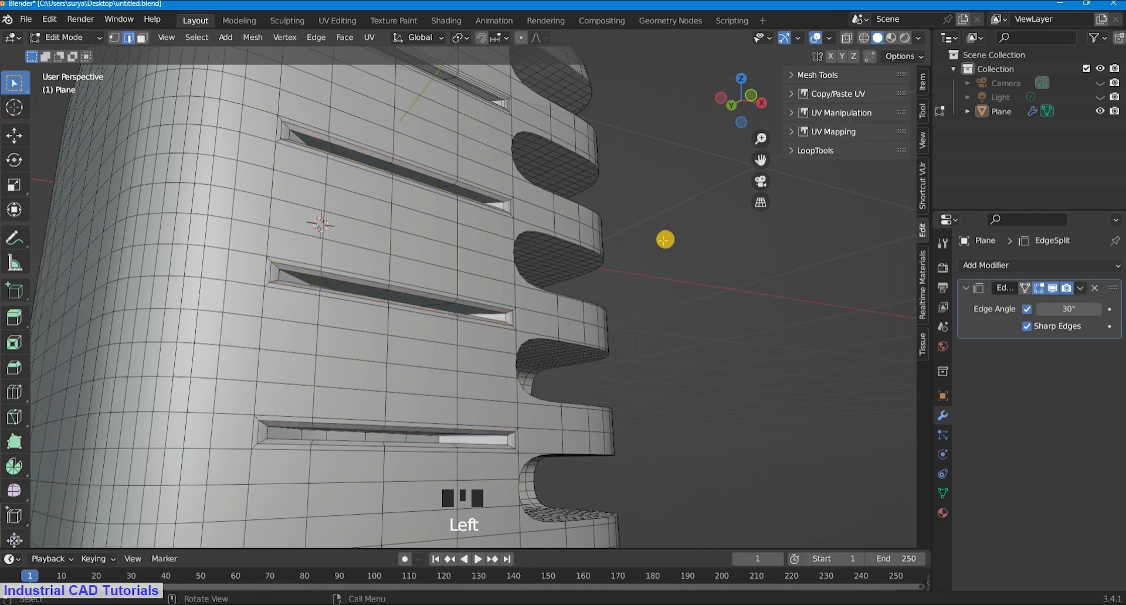
View the bevelled grooves in Object Mode through the scene camera and undo the separately made groove bevels.
middle_drag(666, 241, 251, 191)
click(67, 36)
click(74, 53)
middle_drag(616, 325, 526, 342)
key(KP_0)
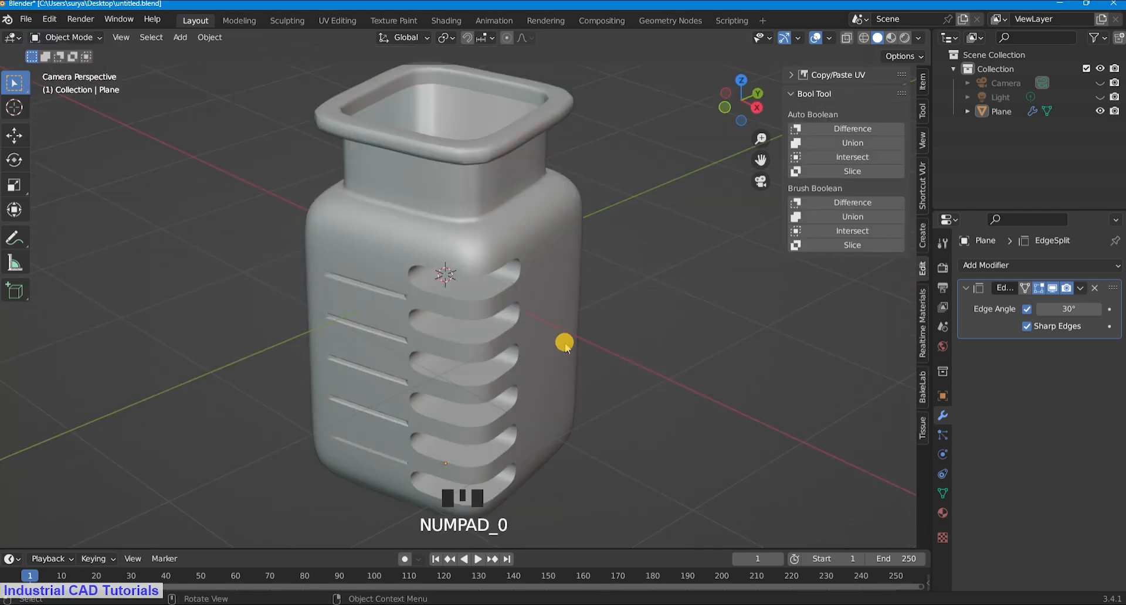
key(ctrl+z)
key(ctrl+z)
key(ctrl+z)
key(ctrl+z)
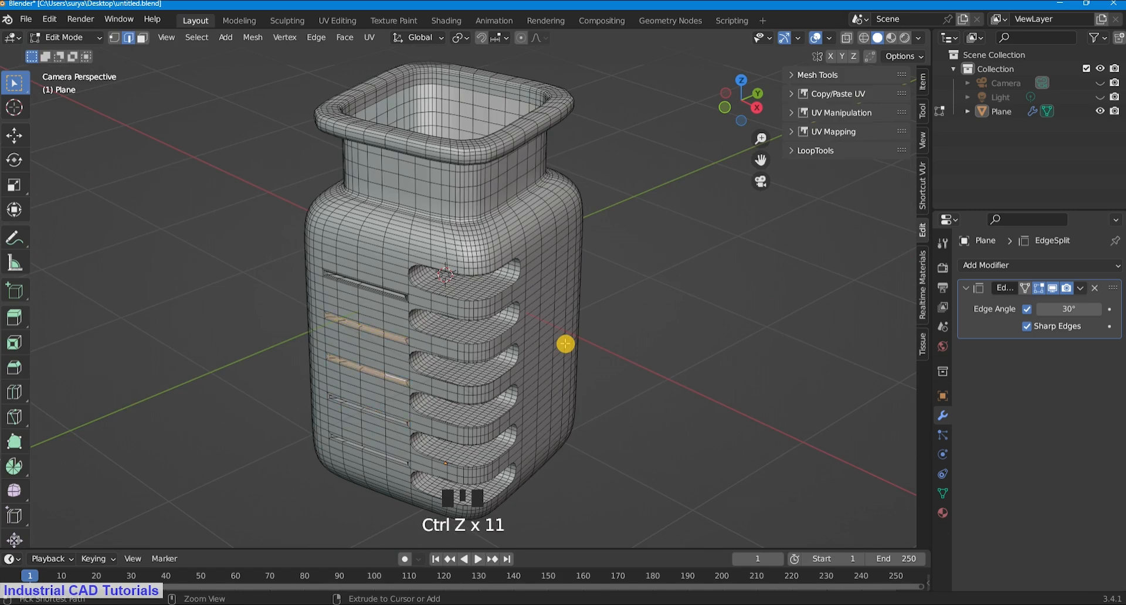
key(ctrl+z)
key(ctrl+z)
Add the remaining groove rims to the edge selection and bevel all five by about 0.013 m with one segment.
middle_drag(565, 343, 610, 327)
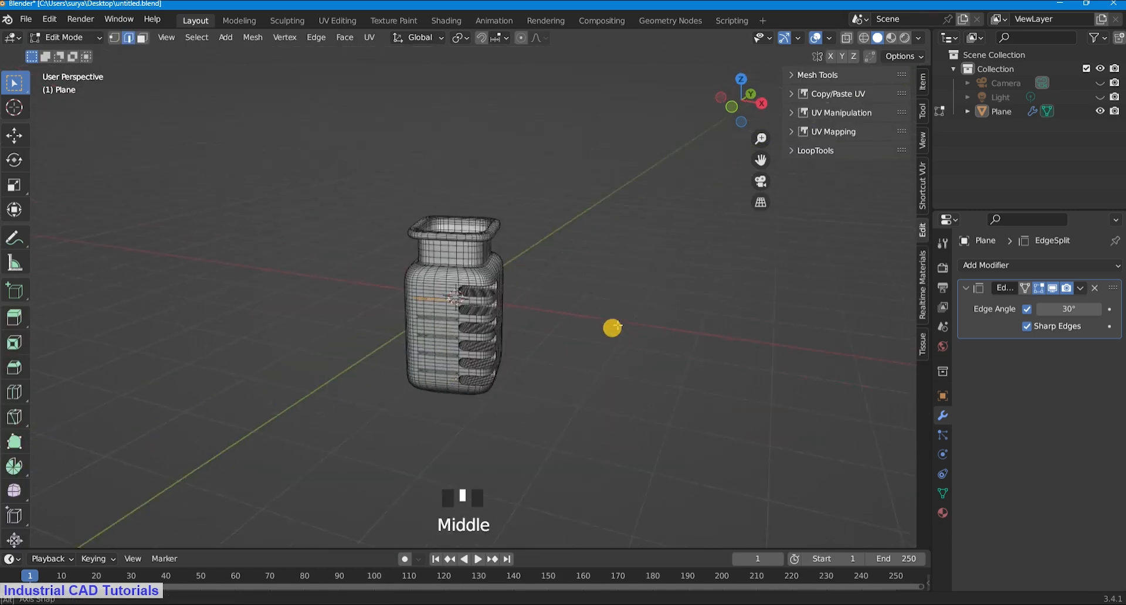
scroll(543, 364, up, 5)
scroll(761, 171, up, 2)
drag(761, 170, 588, 205)
scroll(479, 207, up, 1)
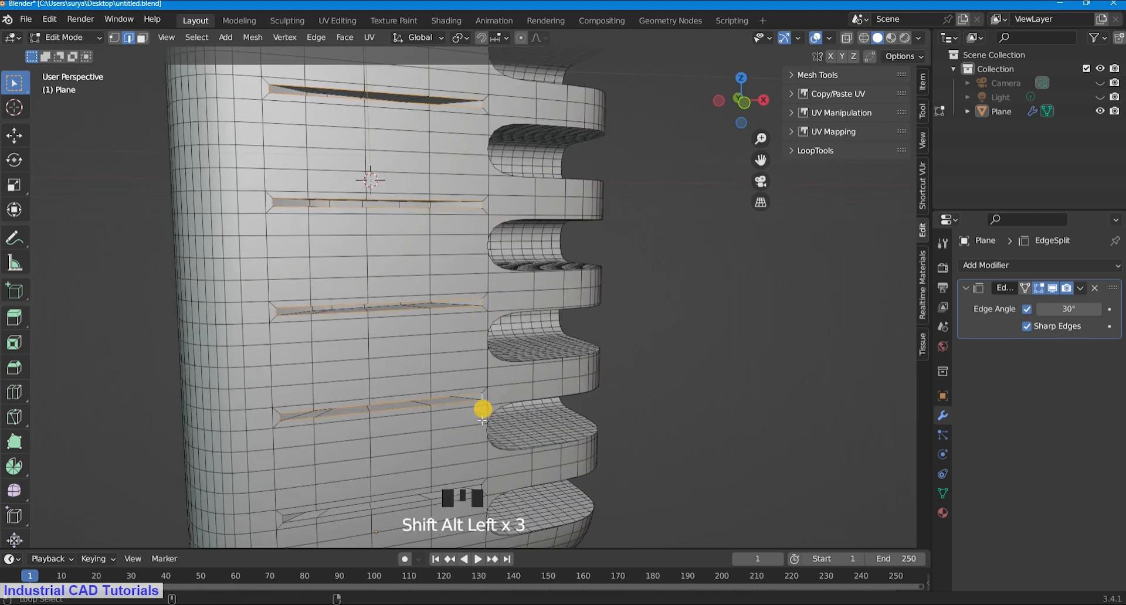
scroll(482, 420, down, 2)
scroll(500, 364, up, 2)
scroll(573, 427, down, 3)
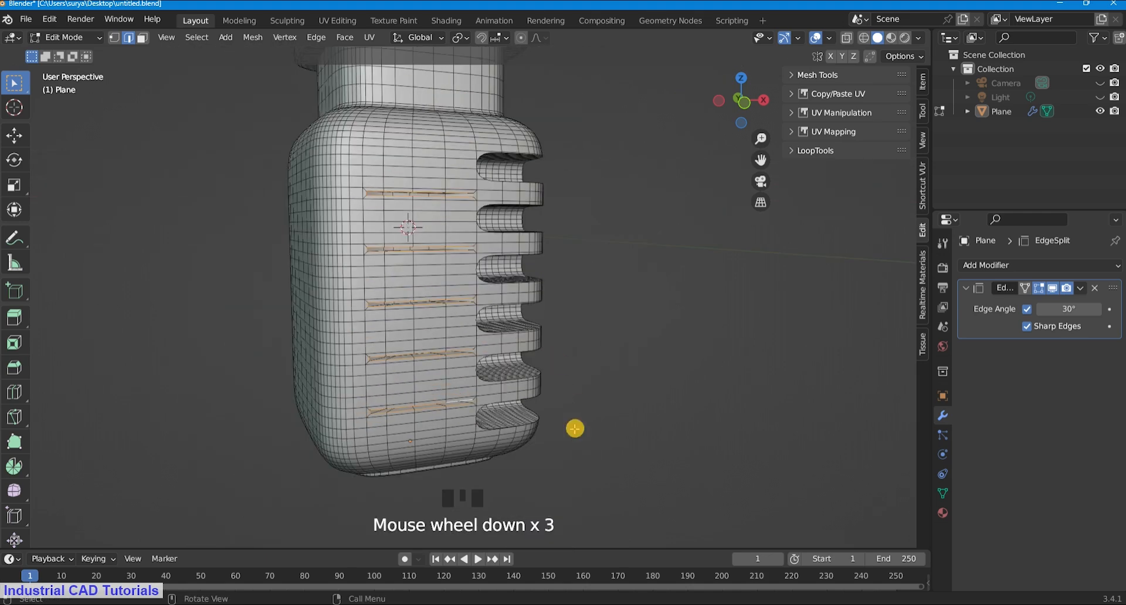
key(ctrl+b)
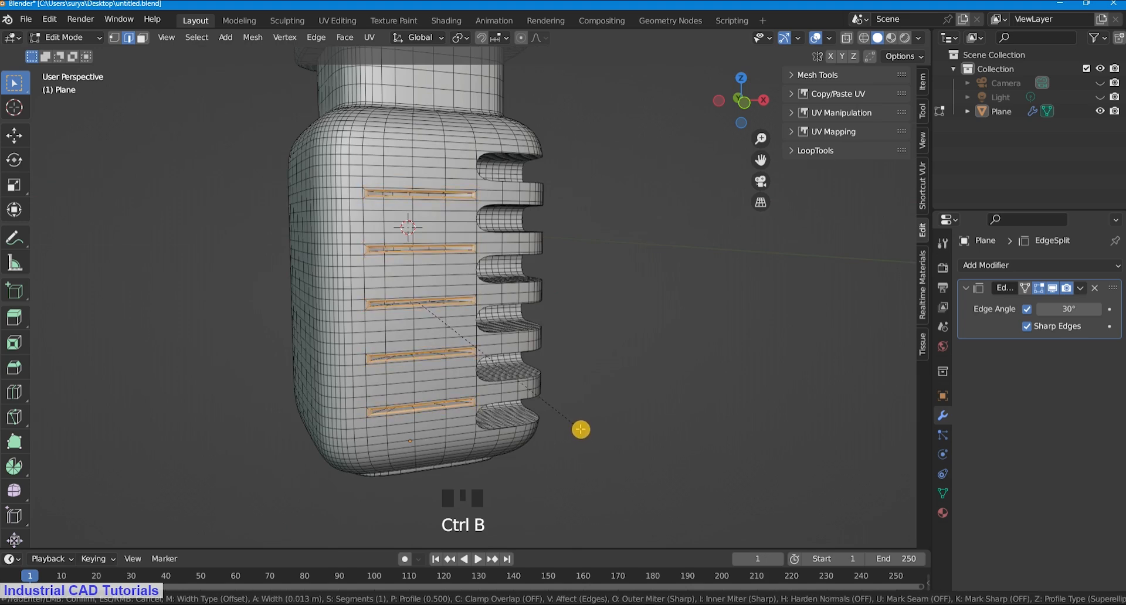
click(581, 429)
Return to Object Mode, view the container through the scene camera and save the file.
click(61, 37)
click(59, 48)
middle_drag(670, 185, 515, 262)
scroll(516, 261, up, 3)
scroll(503, 266, down, 4)
click(607, 252)
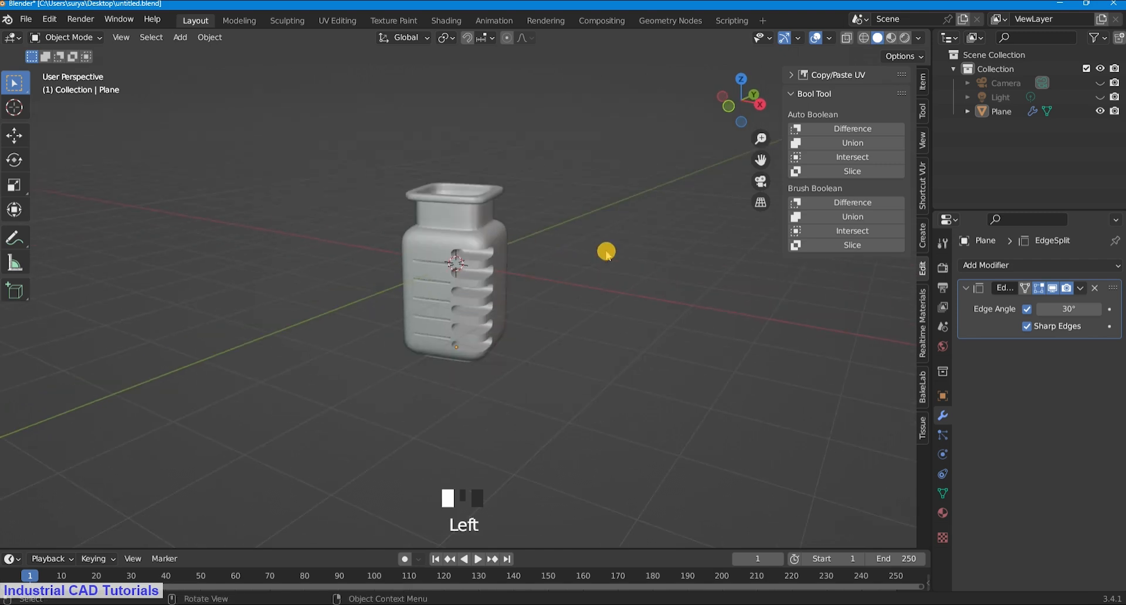
key(KP_0)
scroll(608, 268, down, 6)
scroll(622, 323, up, 2)
key(ctrl+s)
scroll(581, 353, up, 1)
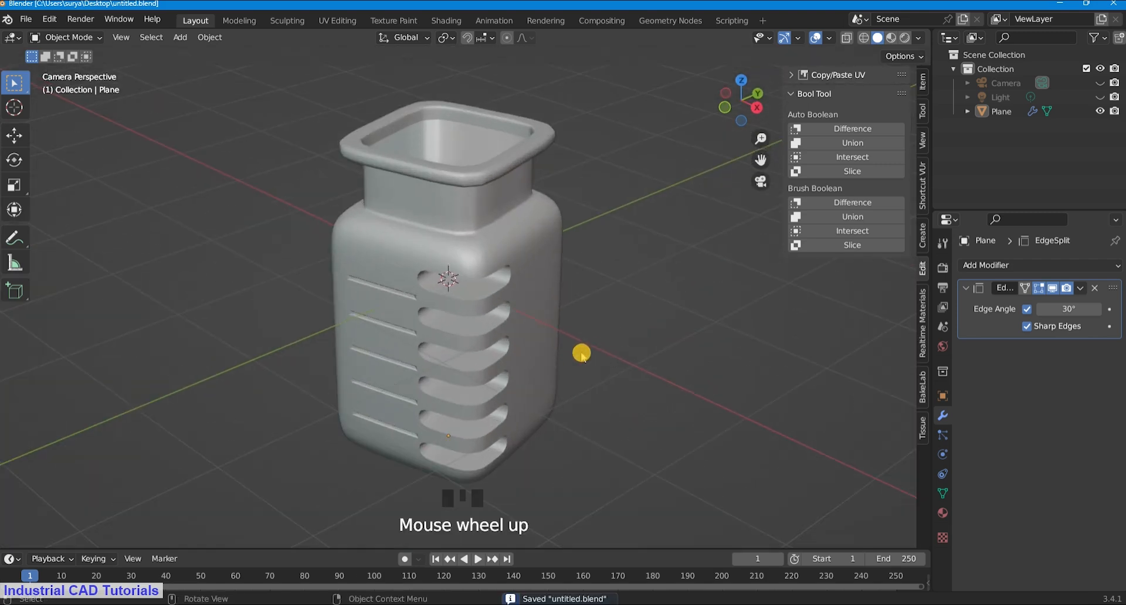
Examine the container's mesh and shading in camera view and from a raised viewpoint.
scroll(528, 280, down, 3)
scroll(528, 280, up, 3)
click(61, 37)
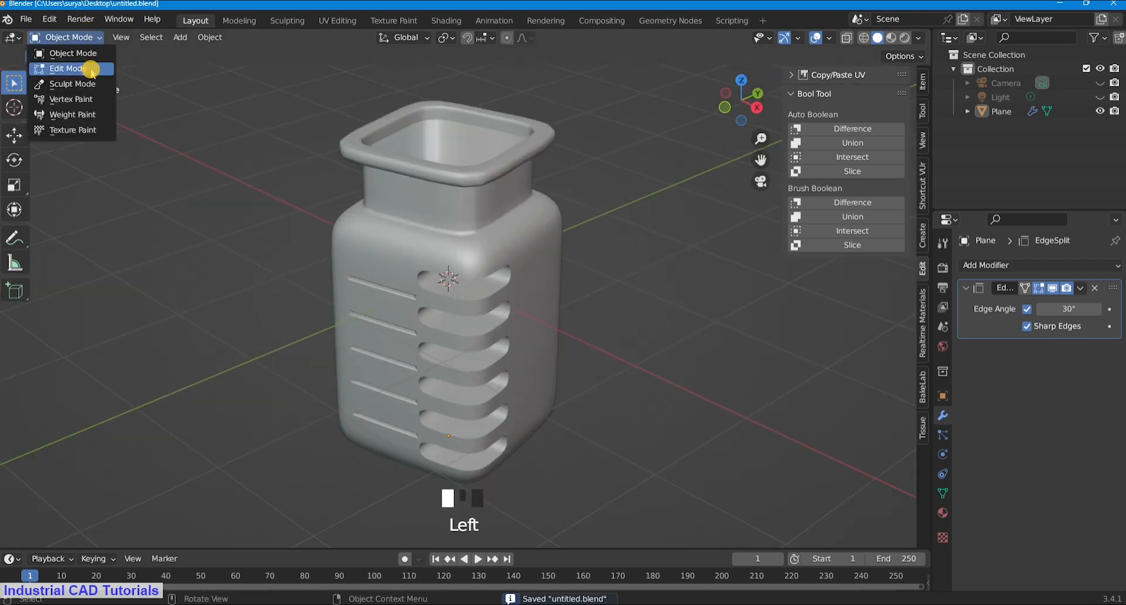
click(88, 65)
scroll(609, 186, up, 1)
click(62, 37)
click(70, 48)
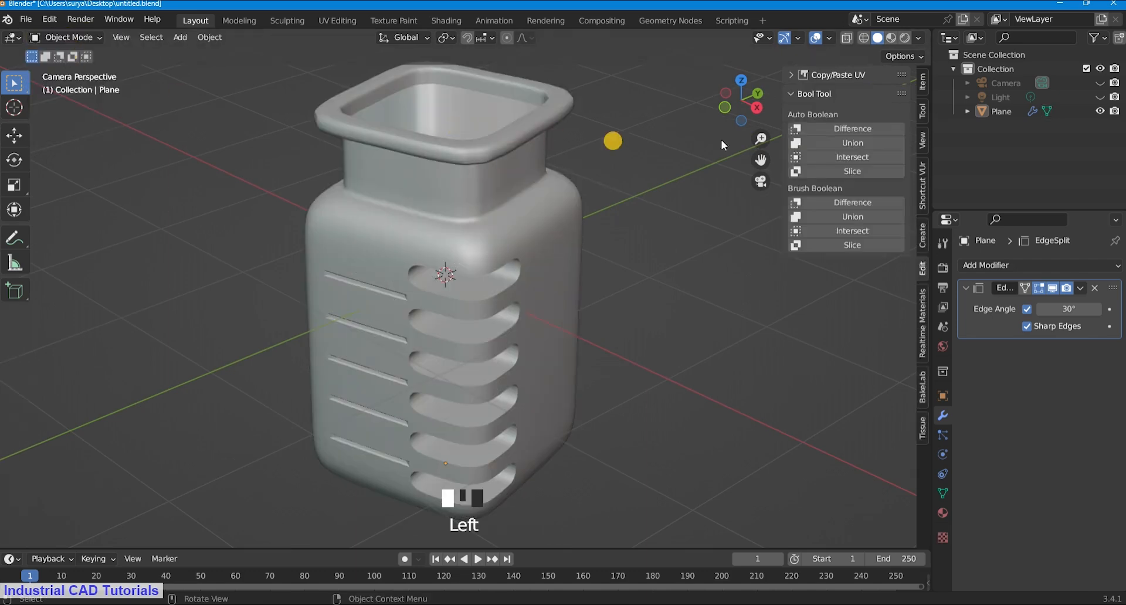
click(761, 182)
middle_drag(755, 244, 492, 226)
scroll(287, 131, up, 4)
Examine the lip's mesh in Edit Mode and its smooth shading in Object Mode.
click(65, 37)
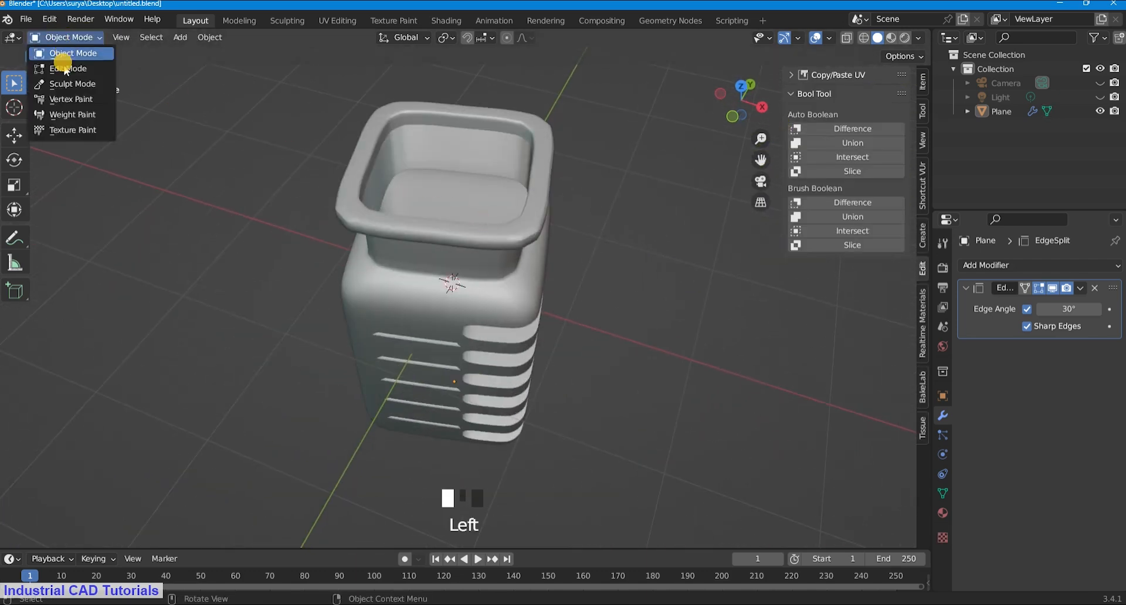
click(66, 70)
scroll(470, 90, up, 2)
scroll(480, 157, up, 3)
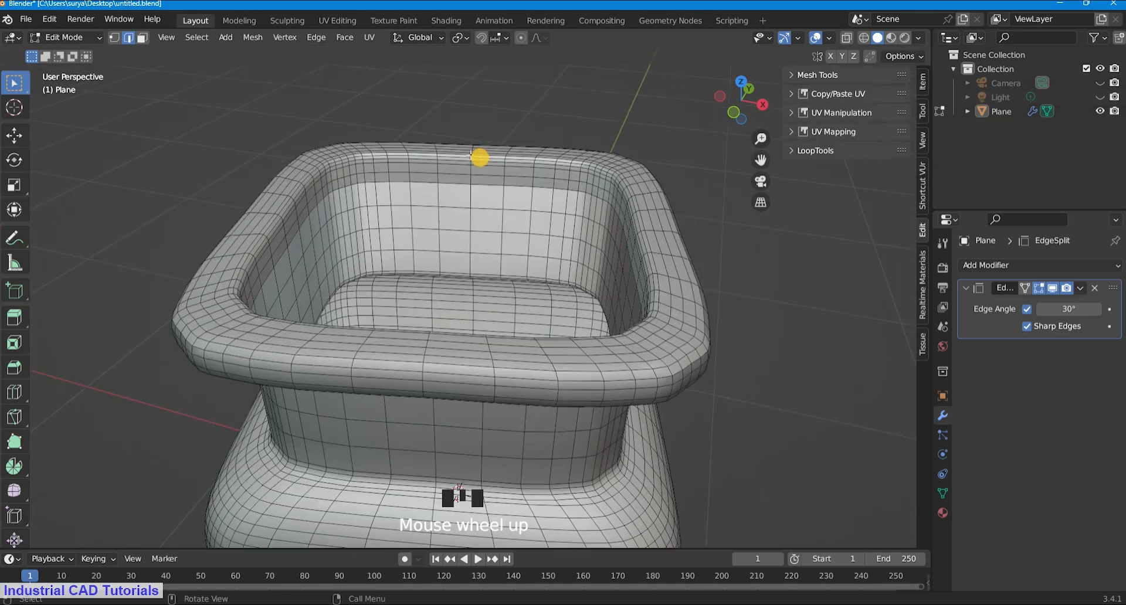
middle_drag(480, 157, 568, 206)
scroll(449, 229, up, 2)
scroll(568, 206, down, 4)
click(65, 37)
click(78, 61)
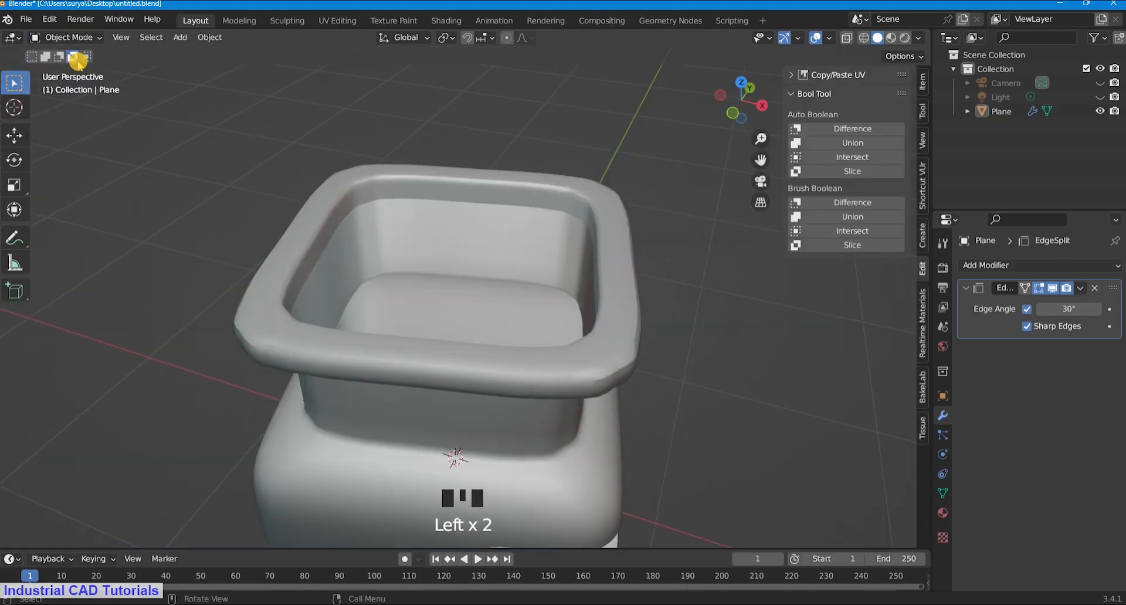
click(80, 38)
click(84, 54)
Bring the whole container and the camera frame into view through the scene camera.
scroll(523, 111, down, 4)
key(KP_0)
scroll(499, 117, down, 3)
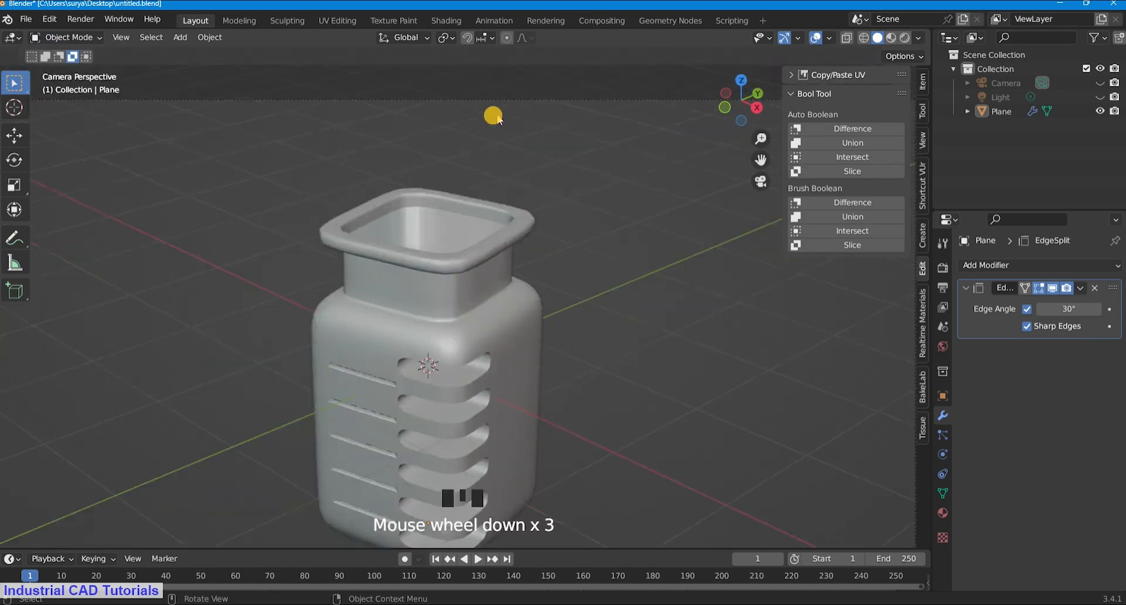
scroll(498, 115, down, 4)
scroll(574, 244, up, 2)
drag(760, 161, 743, 48)
scroll(593, 266, down, 4)
scroll(593, 266, up, 1)
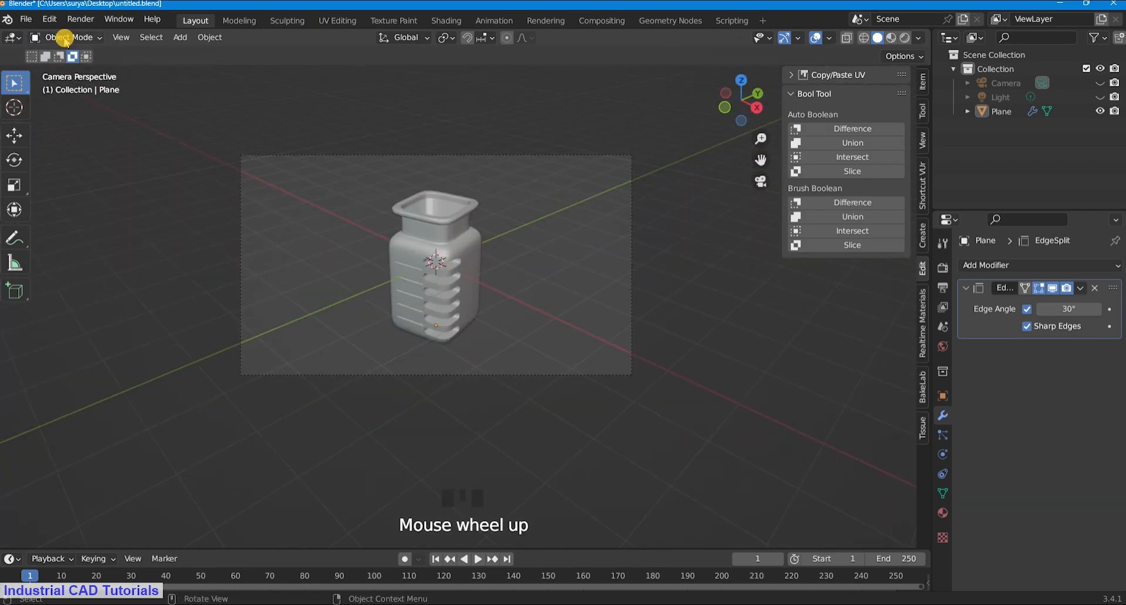
Check the mesh in Edit Mode, return to Object Mode and centre the camera frame in the view.
click(64, 38)
click(59, 65)
scroll(395, 184, up, 3)
click(76, 38)
click(82, 53)
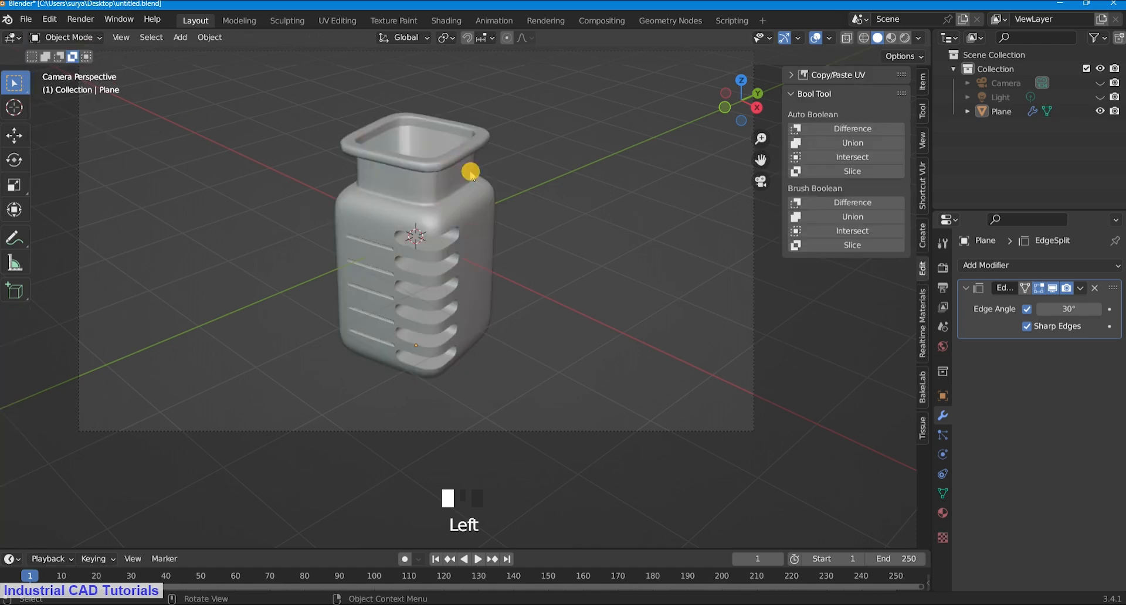
shift+middle_drag(535, 257, 536, 302)
scroll(525, 320, up, 2)
scroll(565, 314, down, 2)
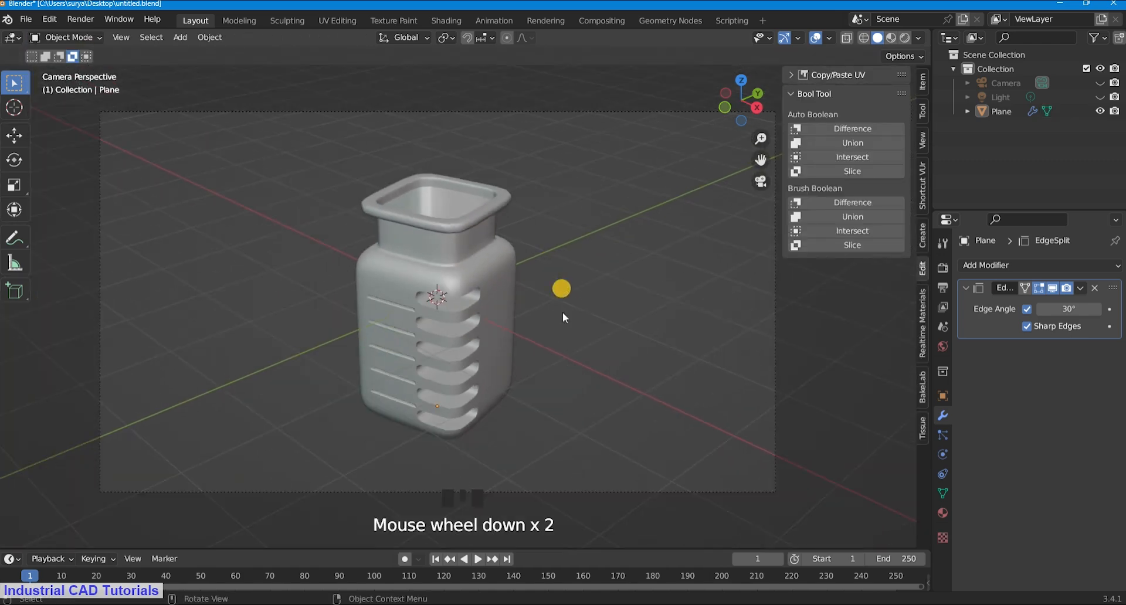